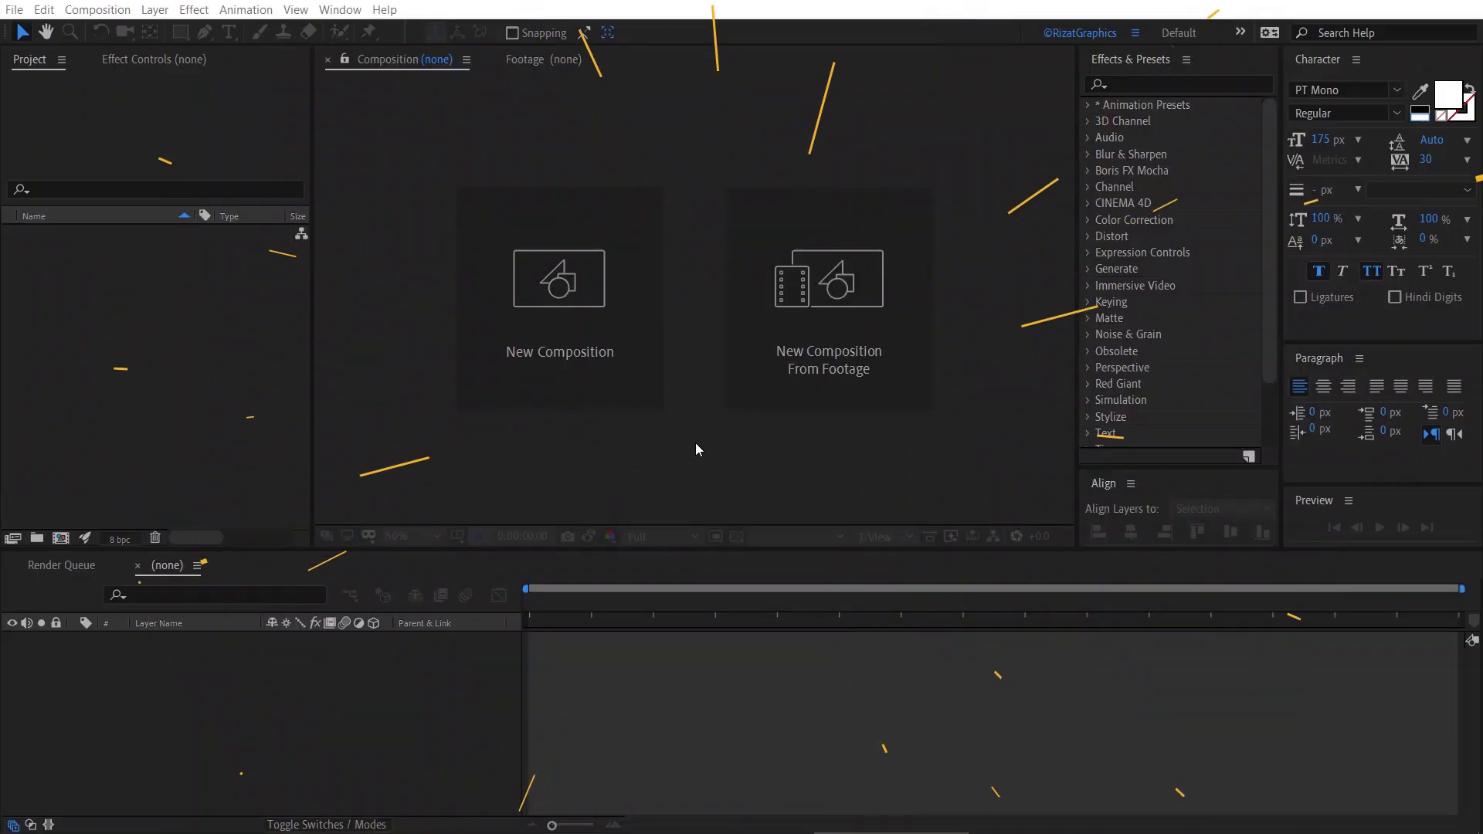
Create a 1920×1080, 30 fps, 5-second composition named 'Rolling Letters Text Animation'
left_click(564, 402)
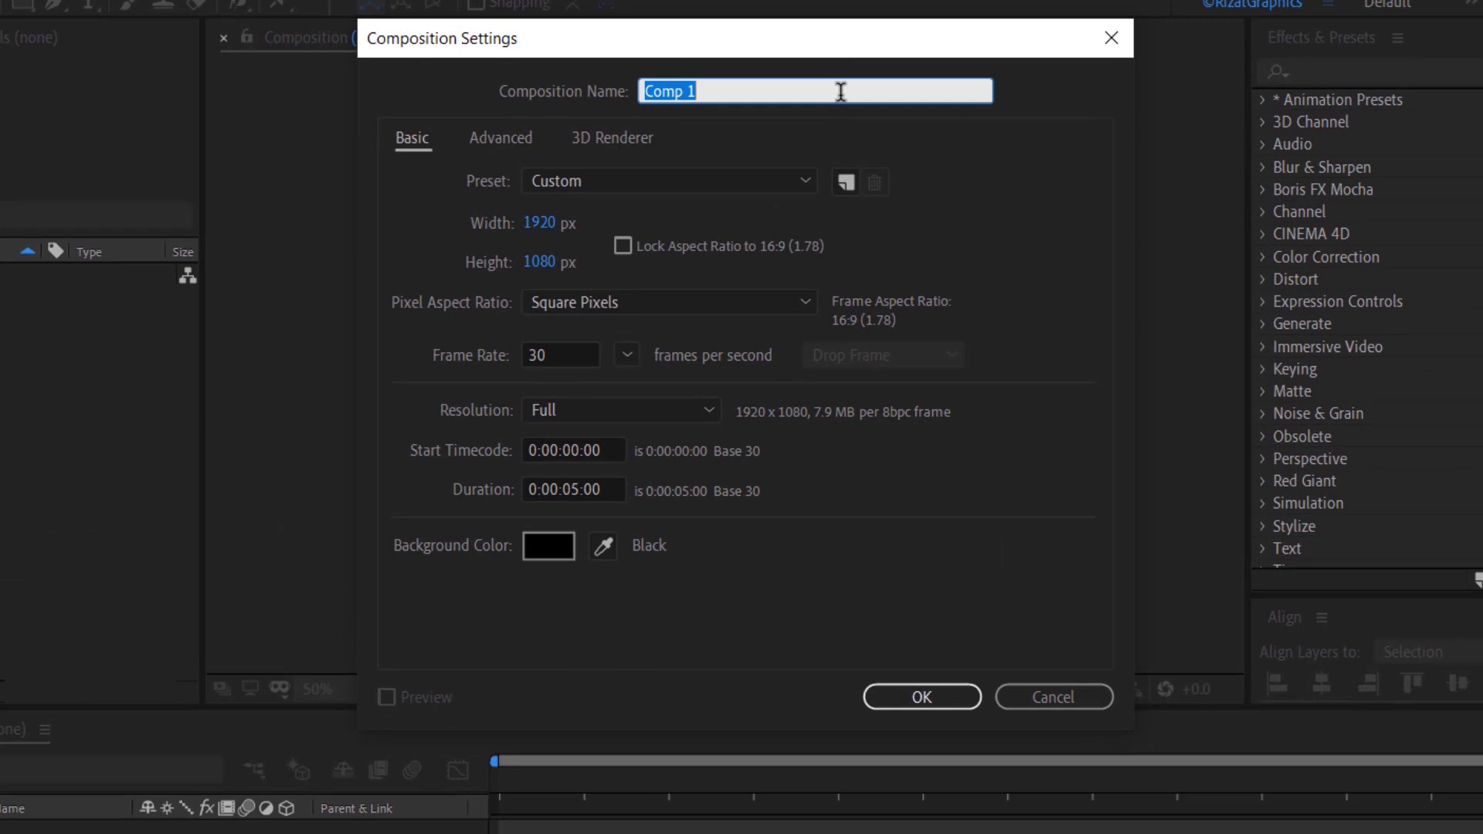
type("Rolli")
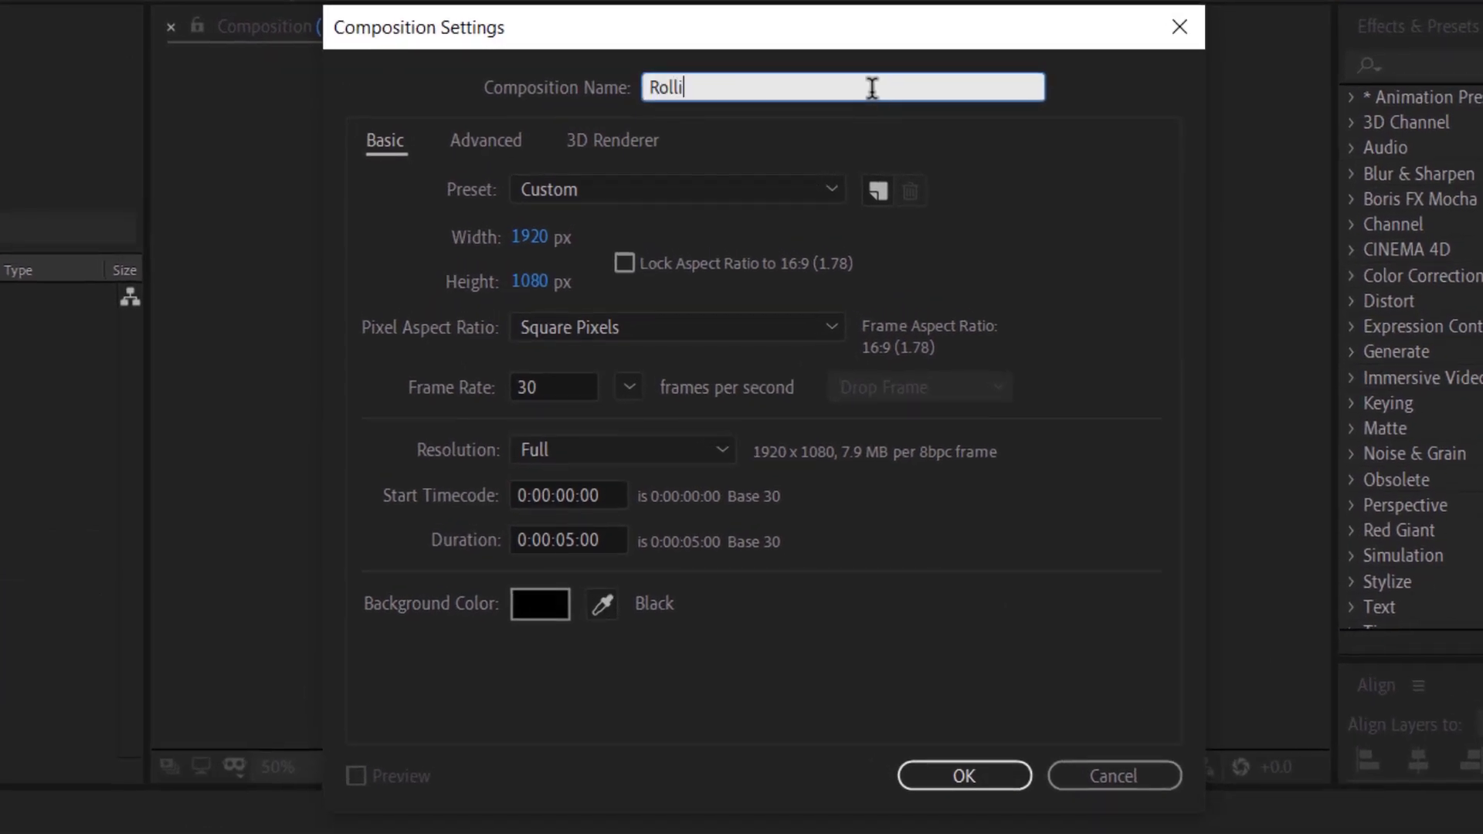
type("ng Letters Text Animation")
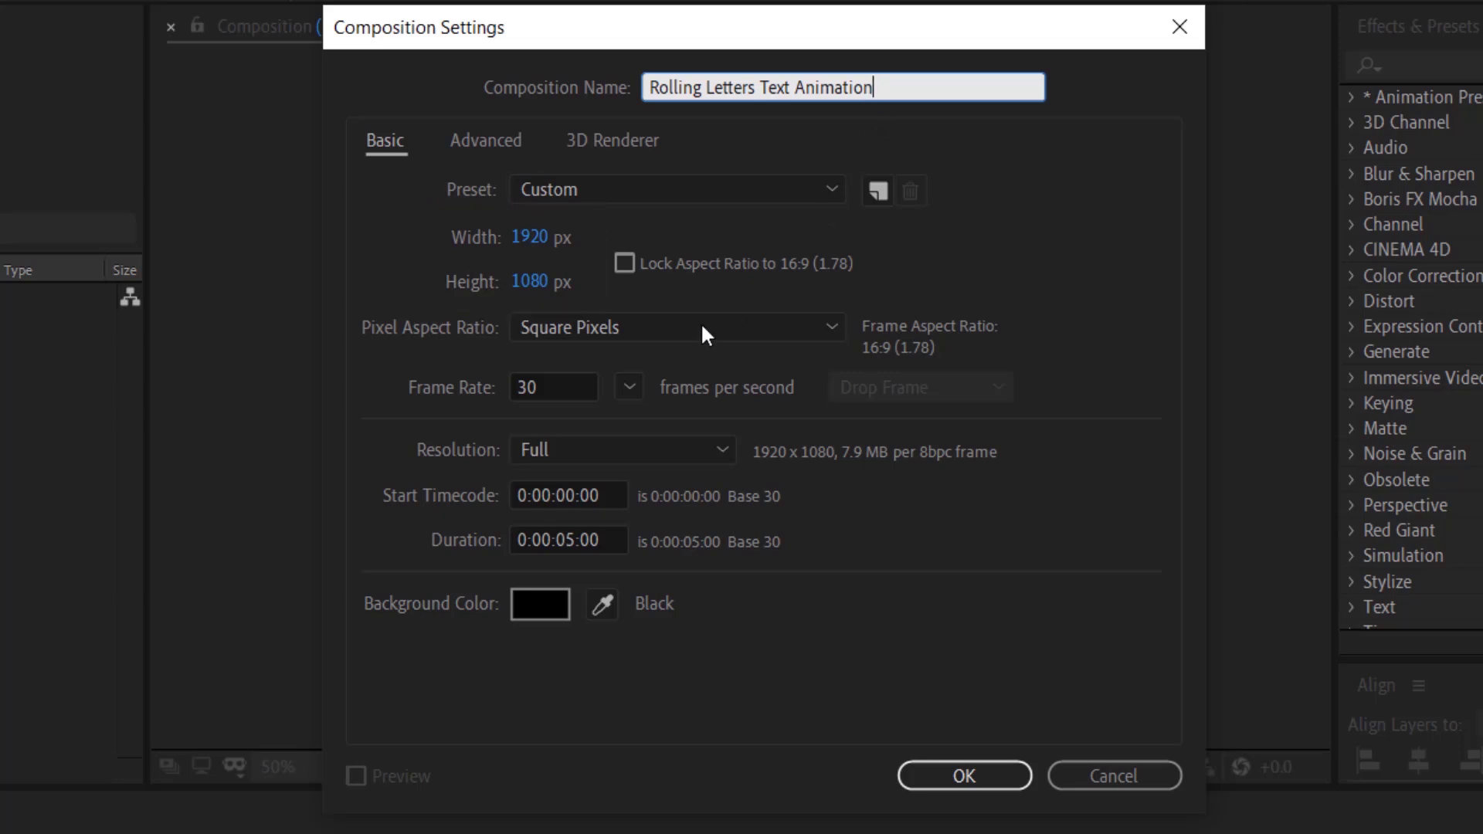
left_click(572, 387)
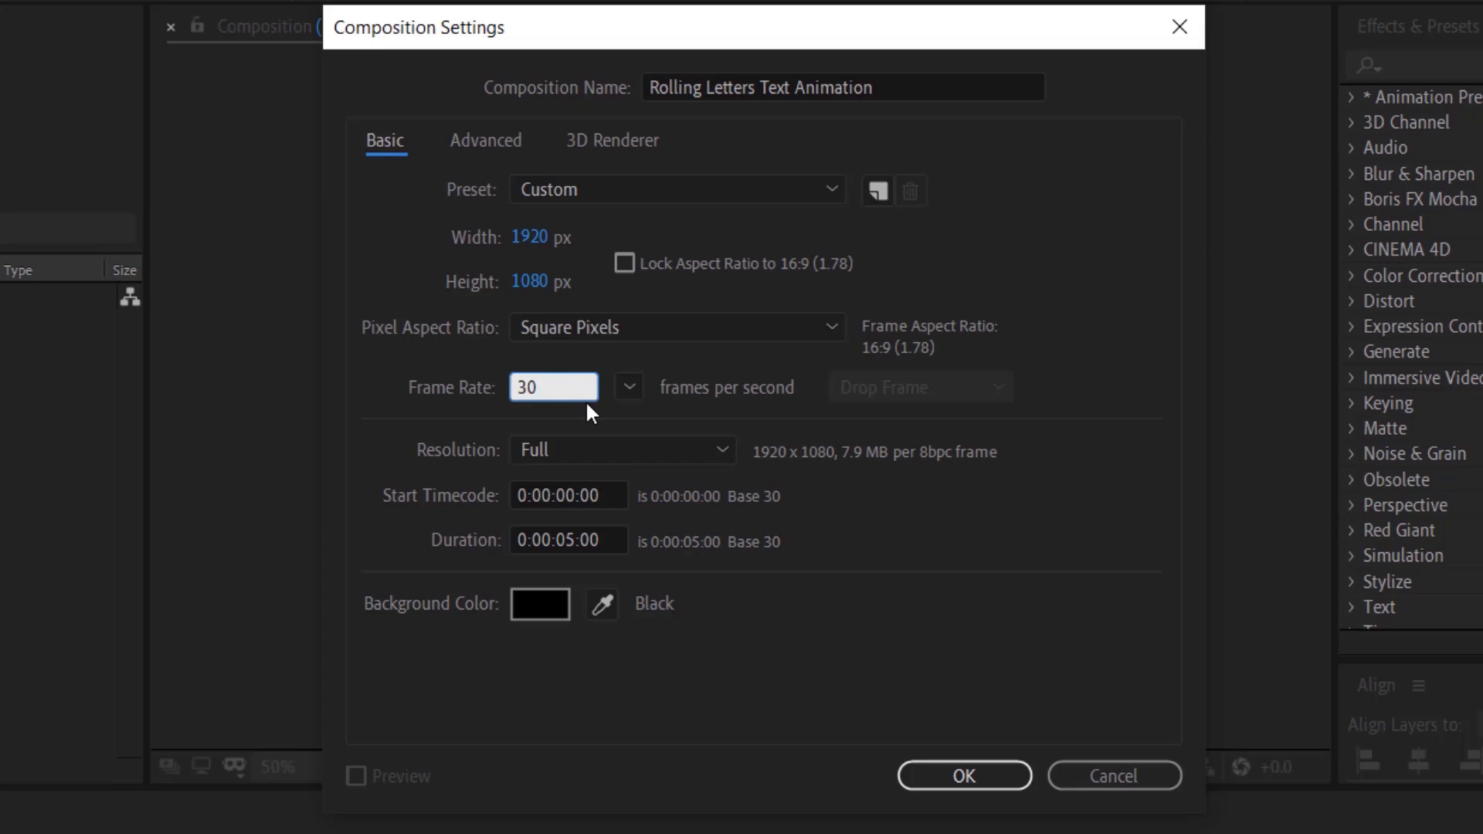
left_click(617, 539)
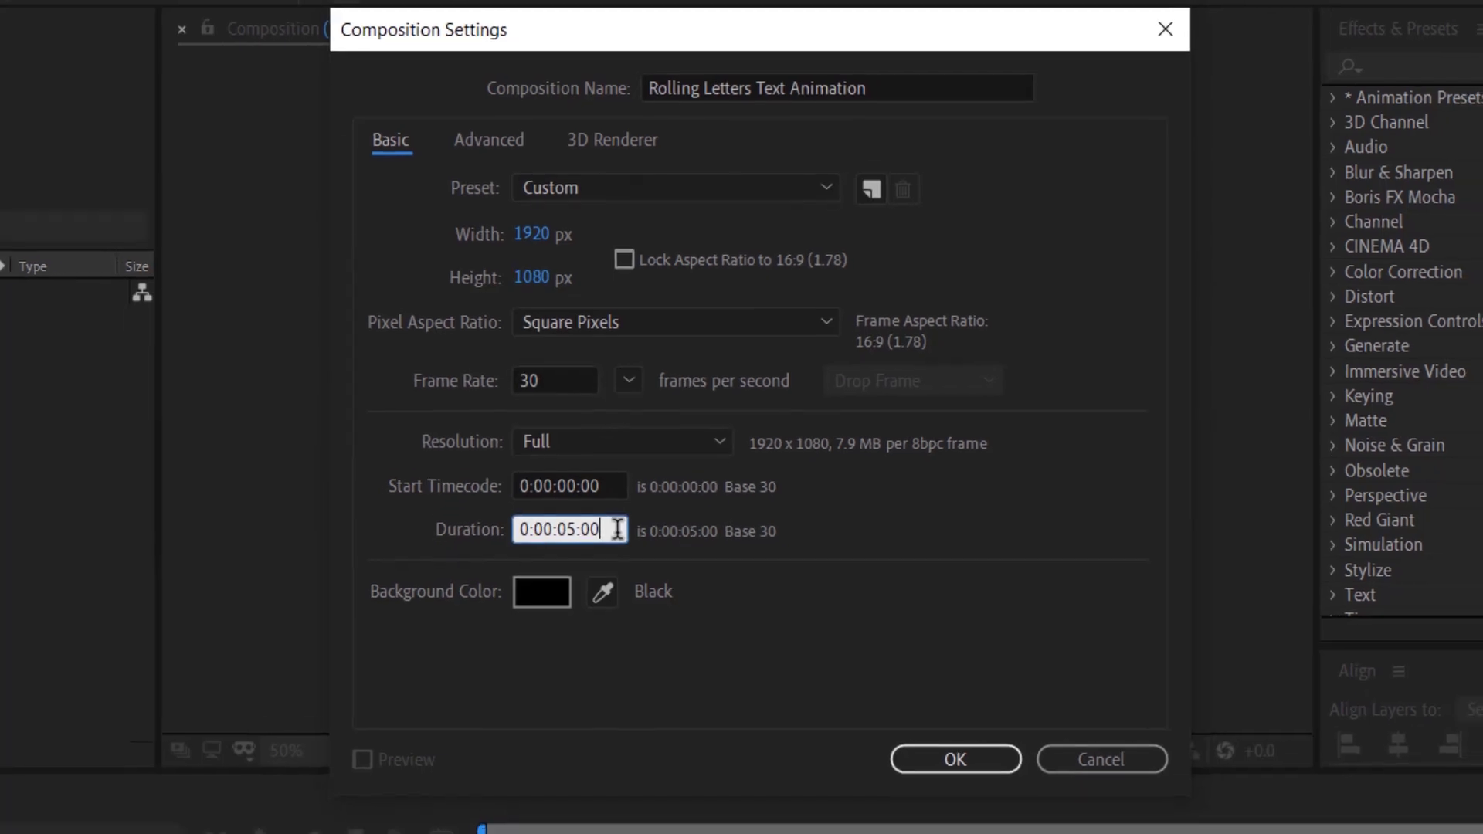
left_click(956, 759)
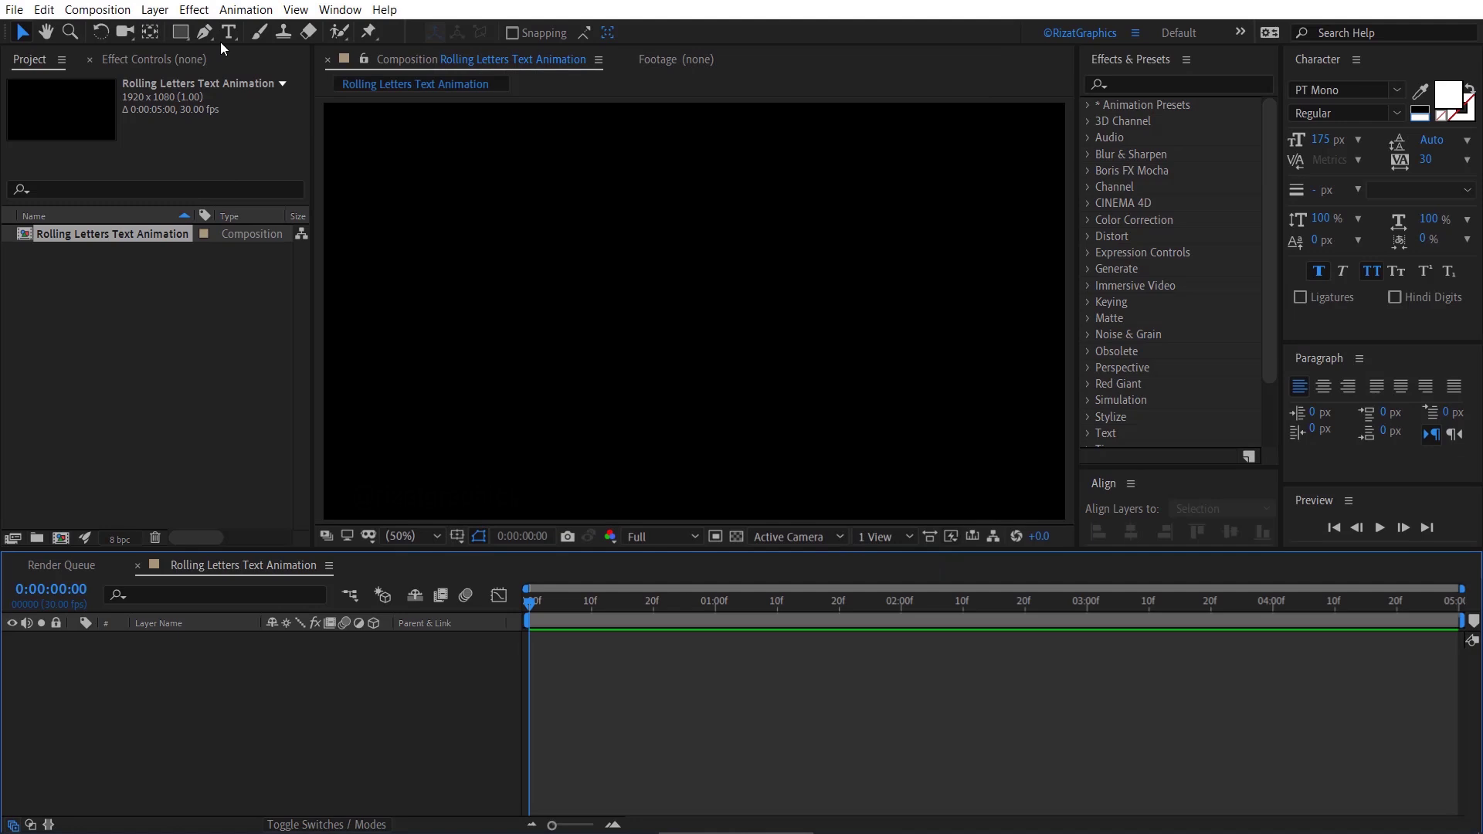
Type 'Rolling' as a horizontal text layer, anchor it at its centre, and centre it in the frame
left_click(226, 35)
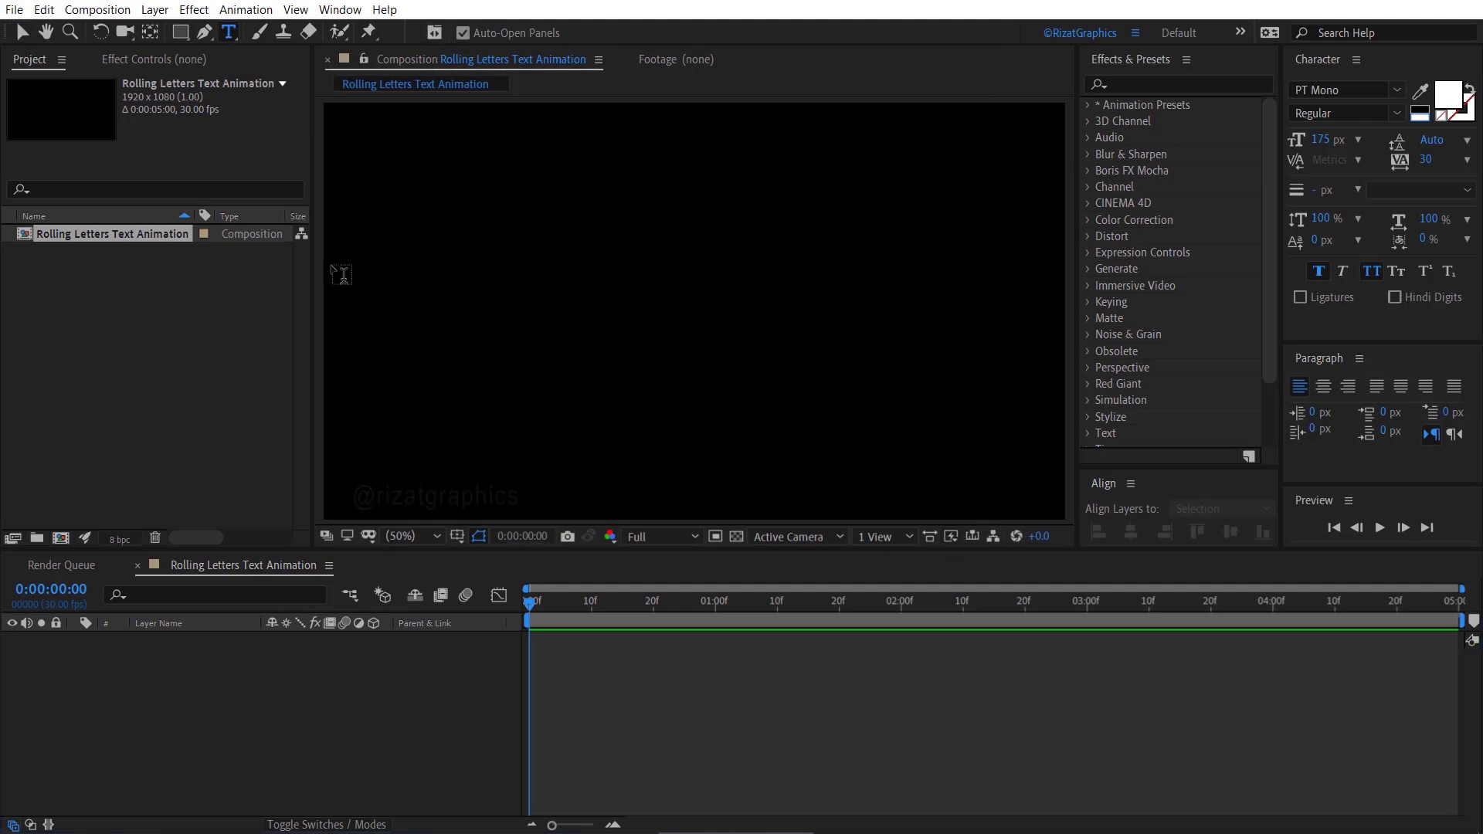
left_click(516, 349)
type("R")
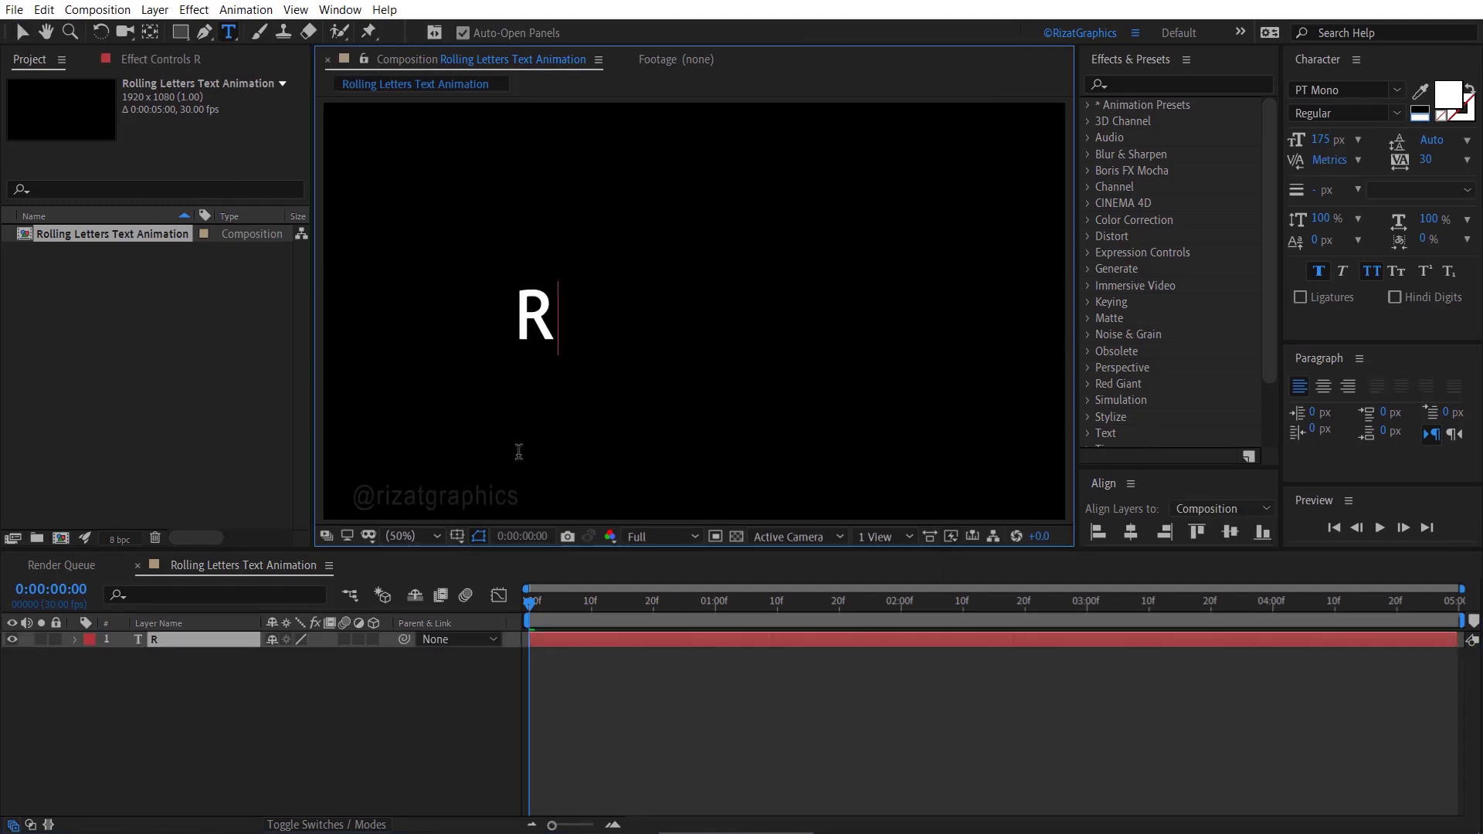
type("olling")
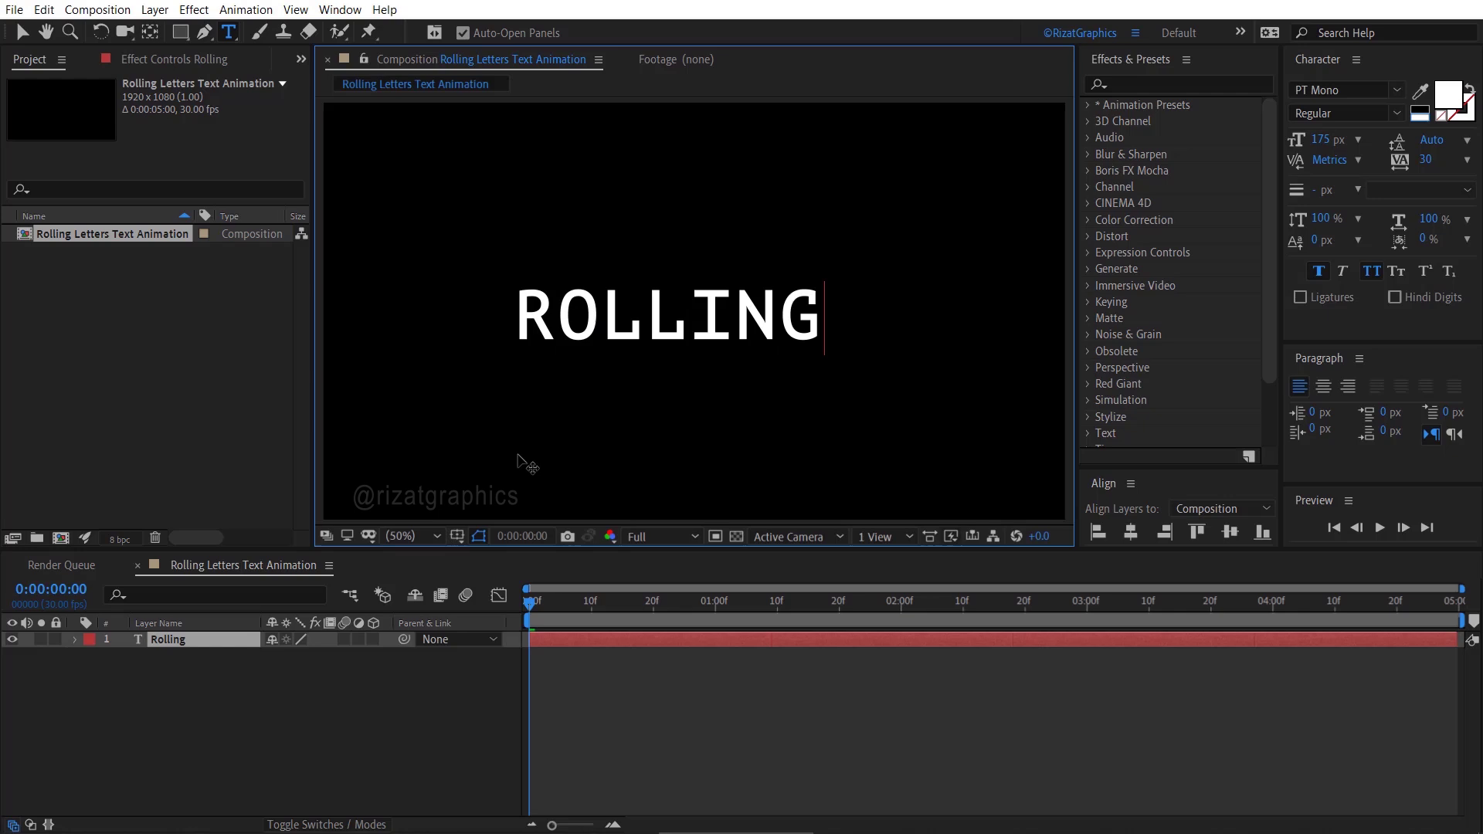
left_click(215, 642)
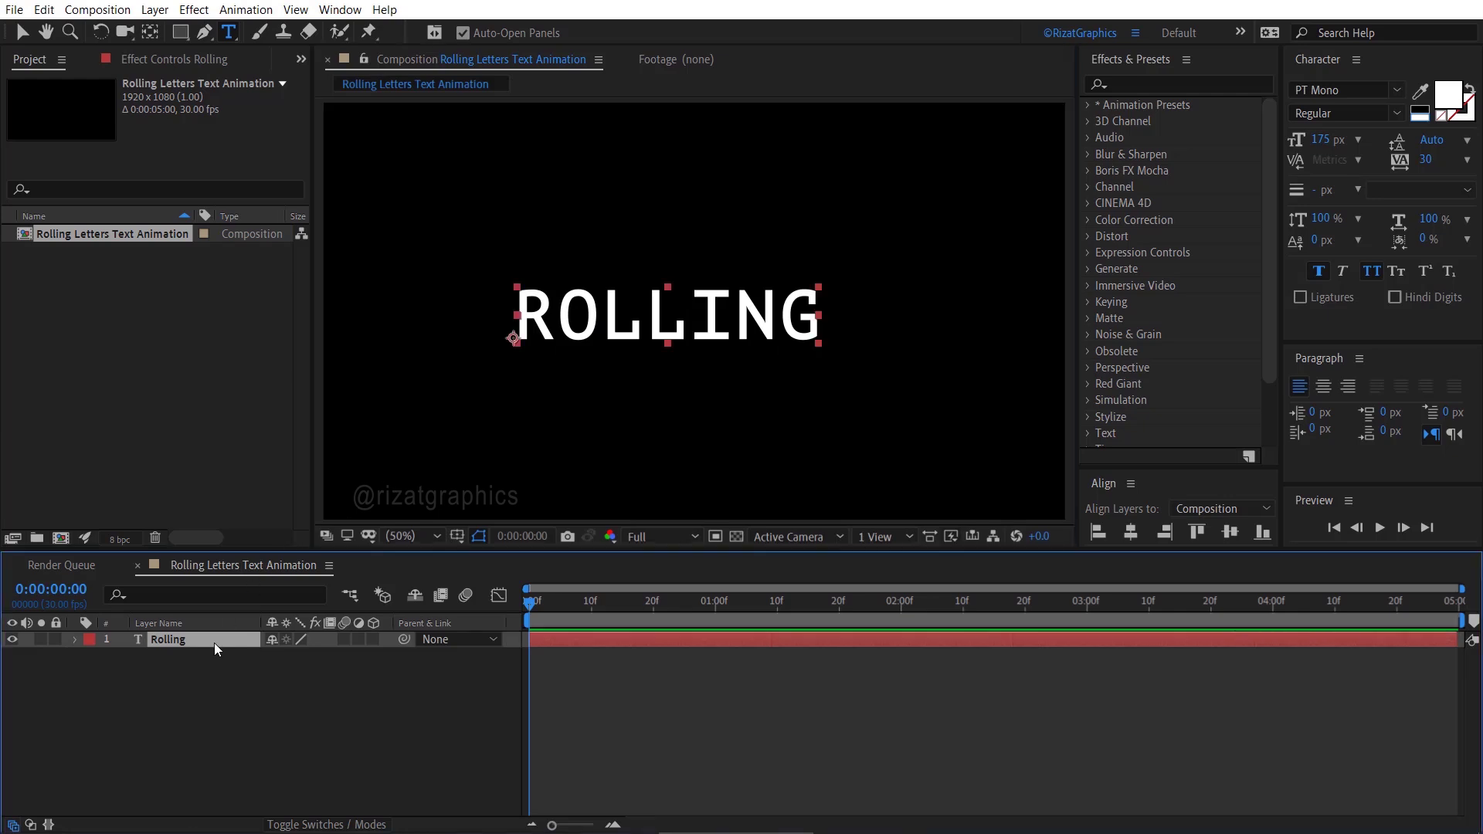
key("ctrl+alt+Home")
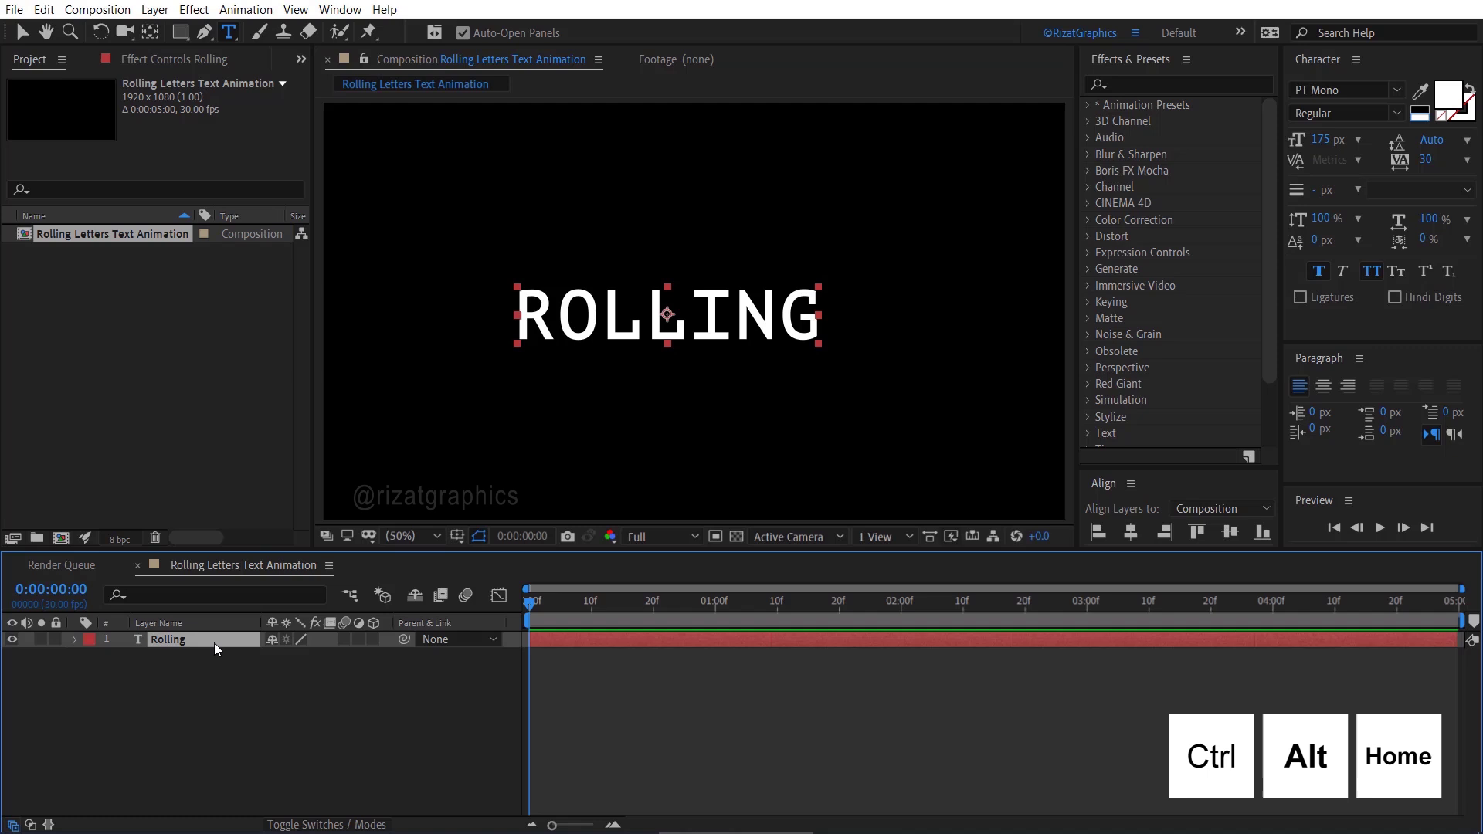
left_click(1130, 531)
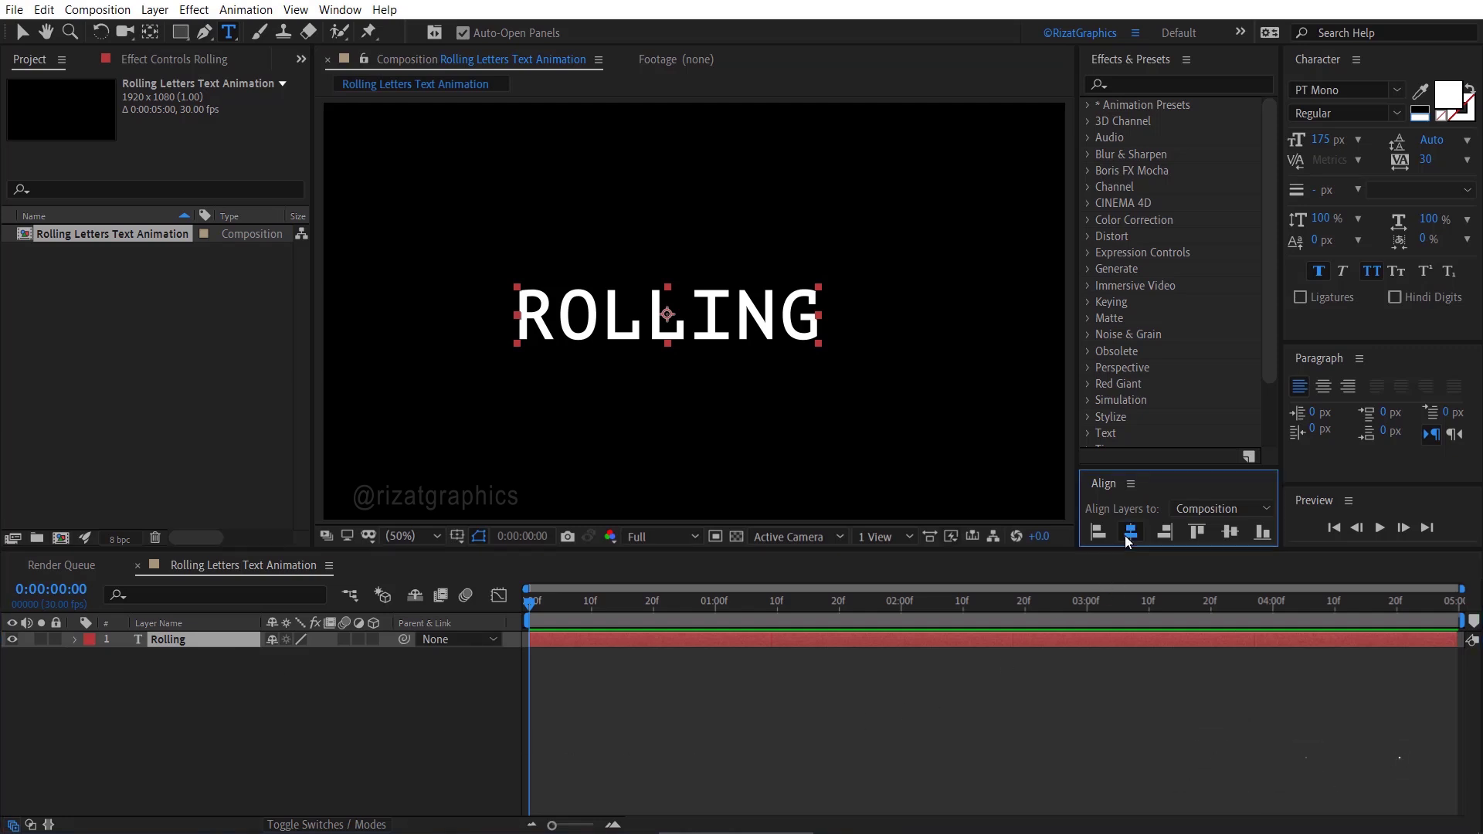
left_click(1228, 531)
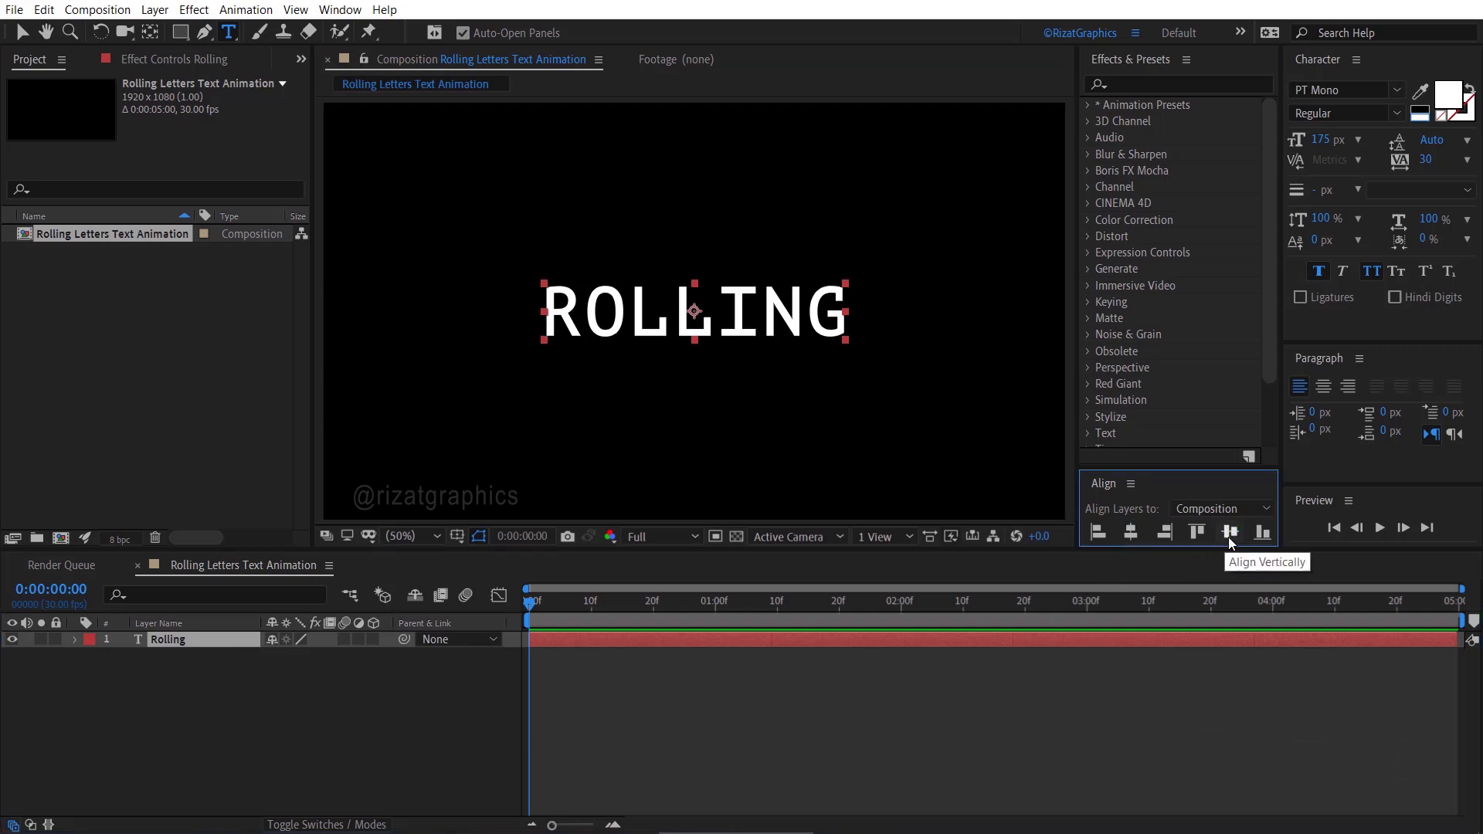
Set the text fill colour to a saturated orange, FF7400
left_click(1447, 105)
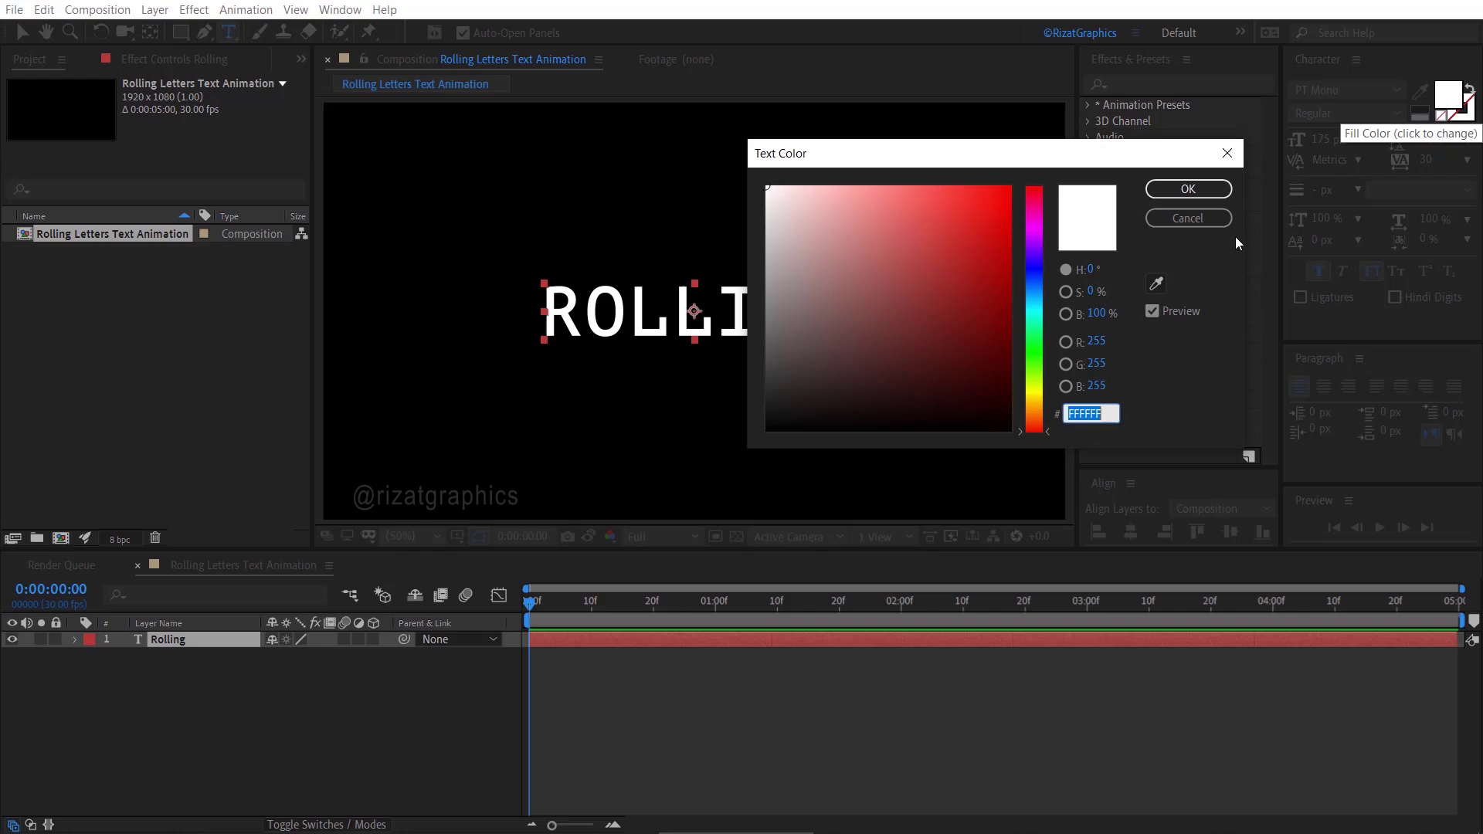
left_click(1032, 363)
left_click_drag(1032, 378, 1033, 412)
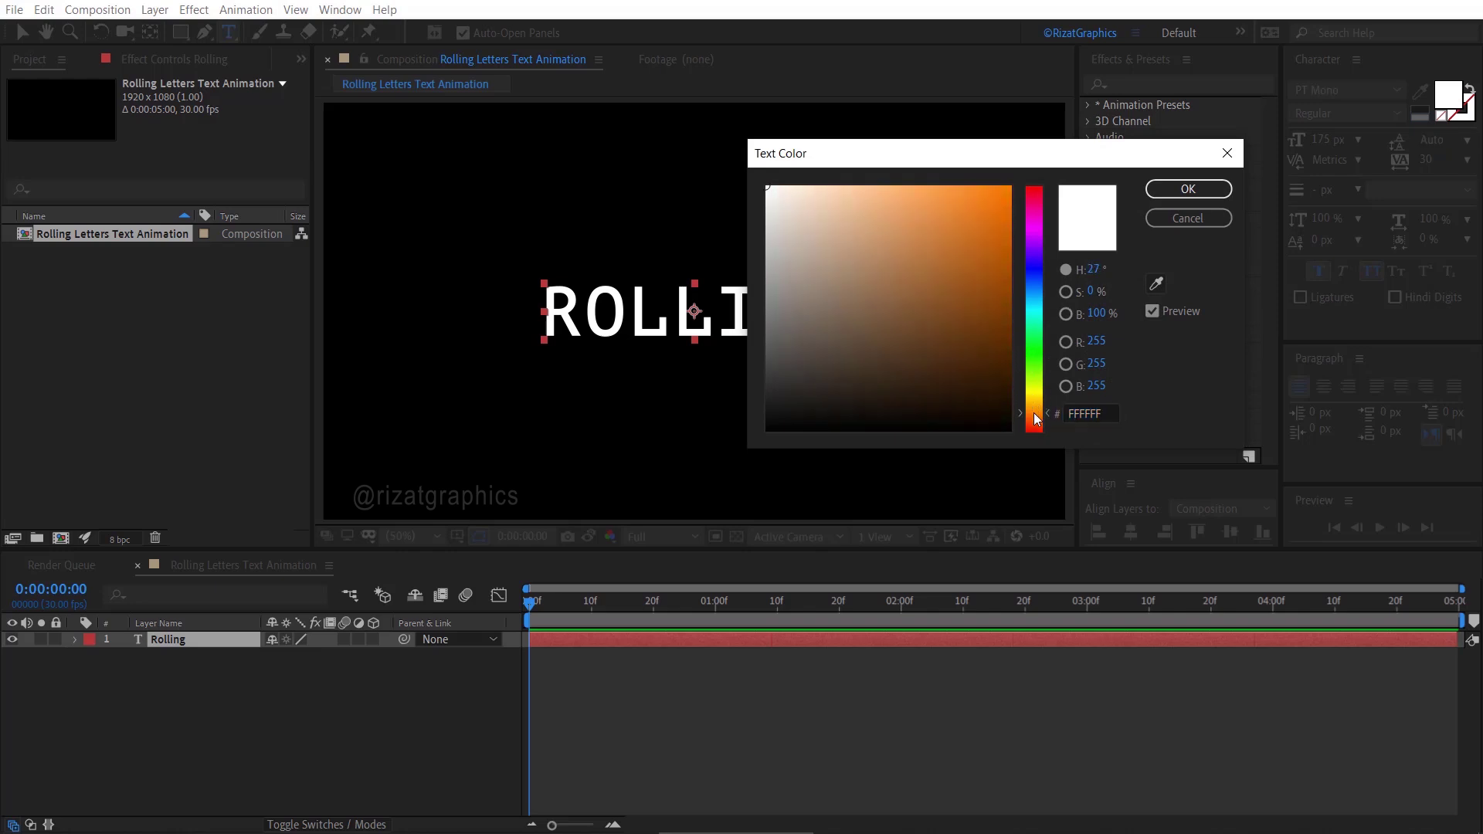
left_click_drag(997, 216, 1025, 183)
left_click(1186, 189)
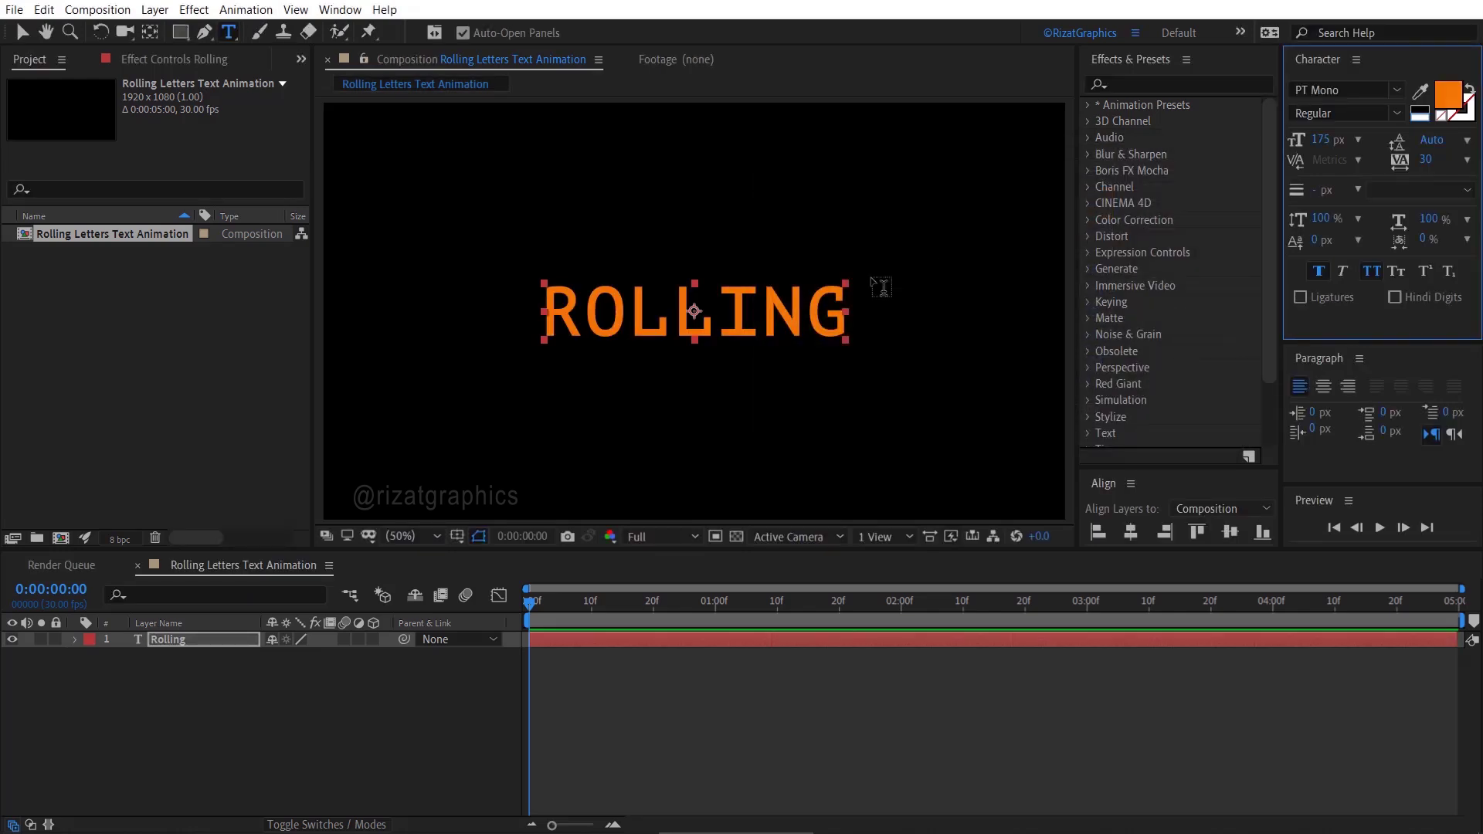
Replace the text layer's content with 'AAAAAAA'
left_click(198, 642)
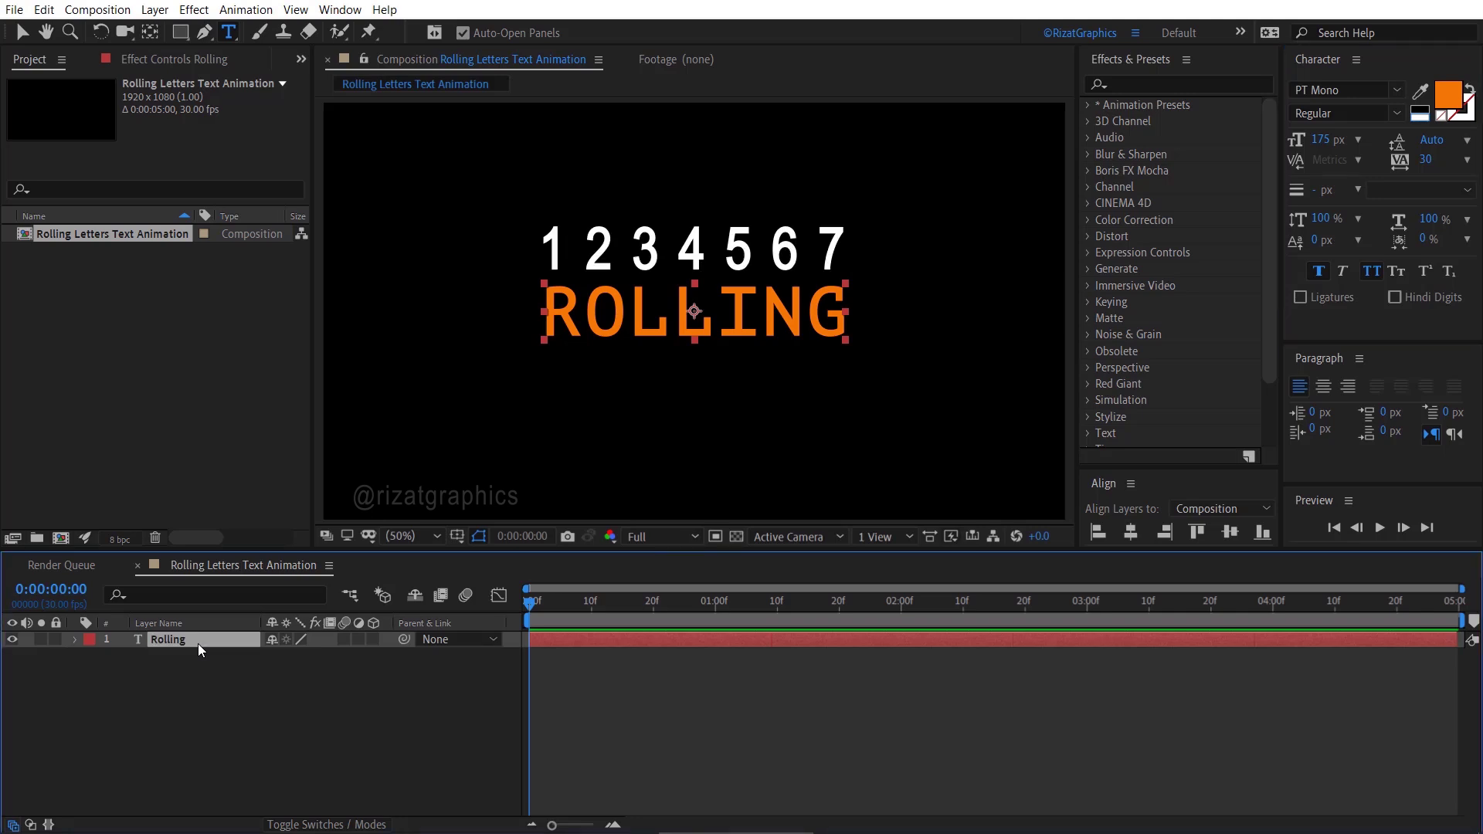
double_click(198, 643)
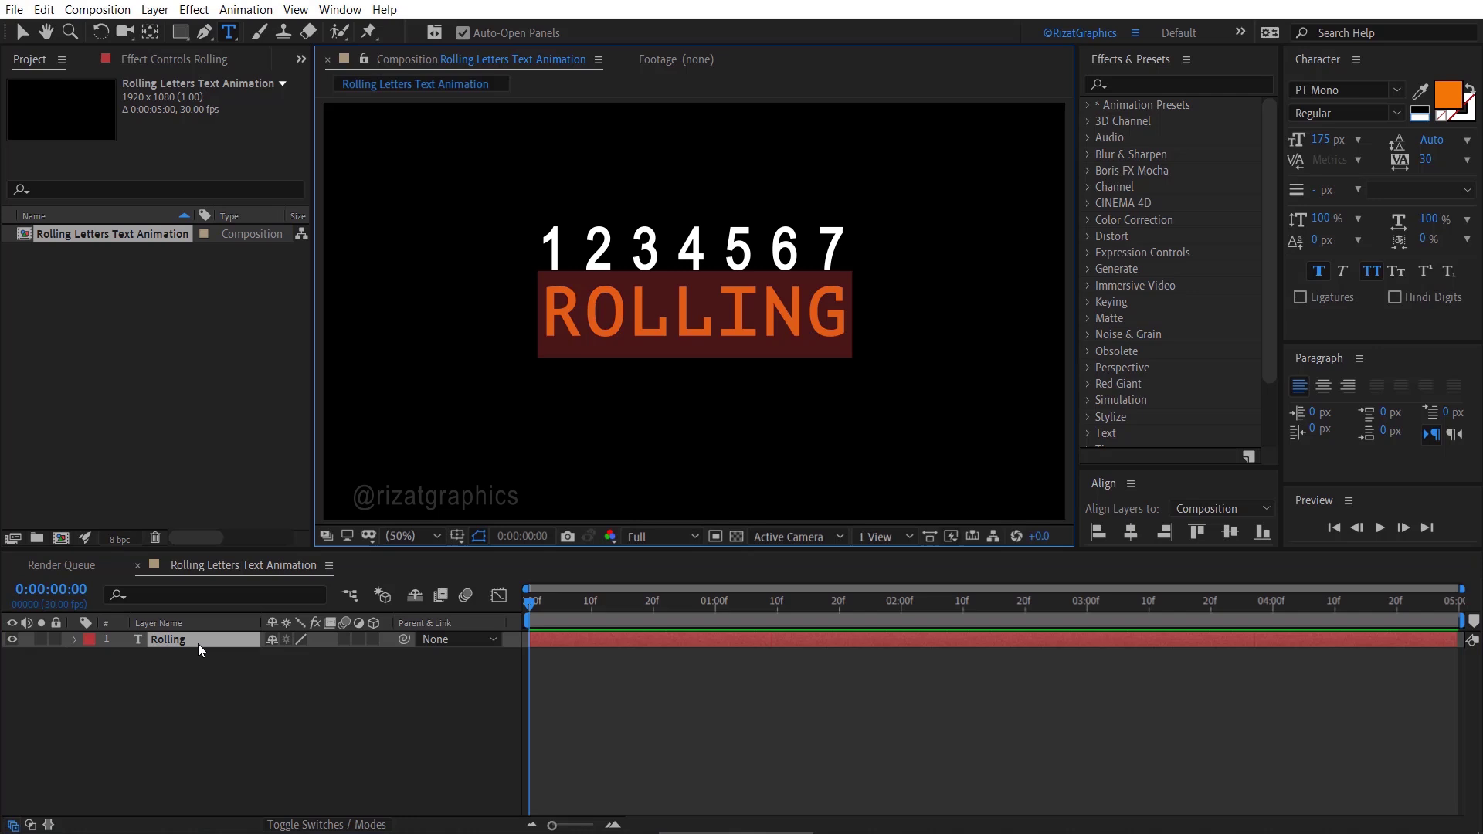
type("AAAAA")
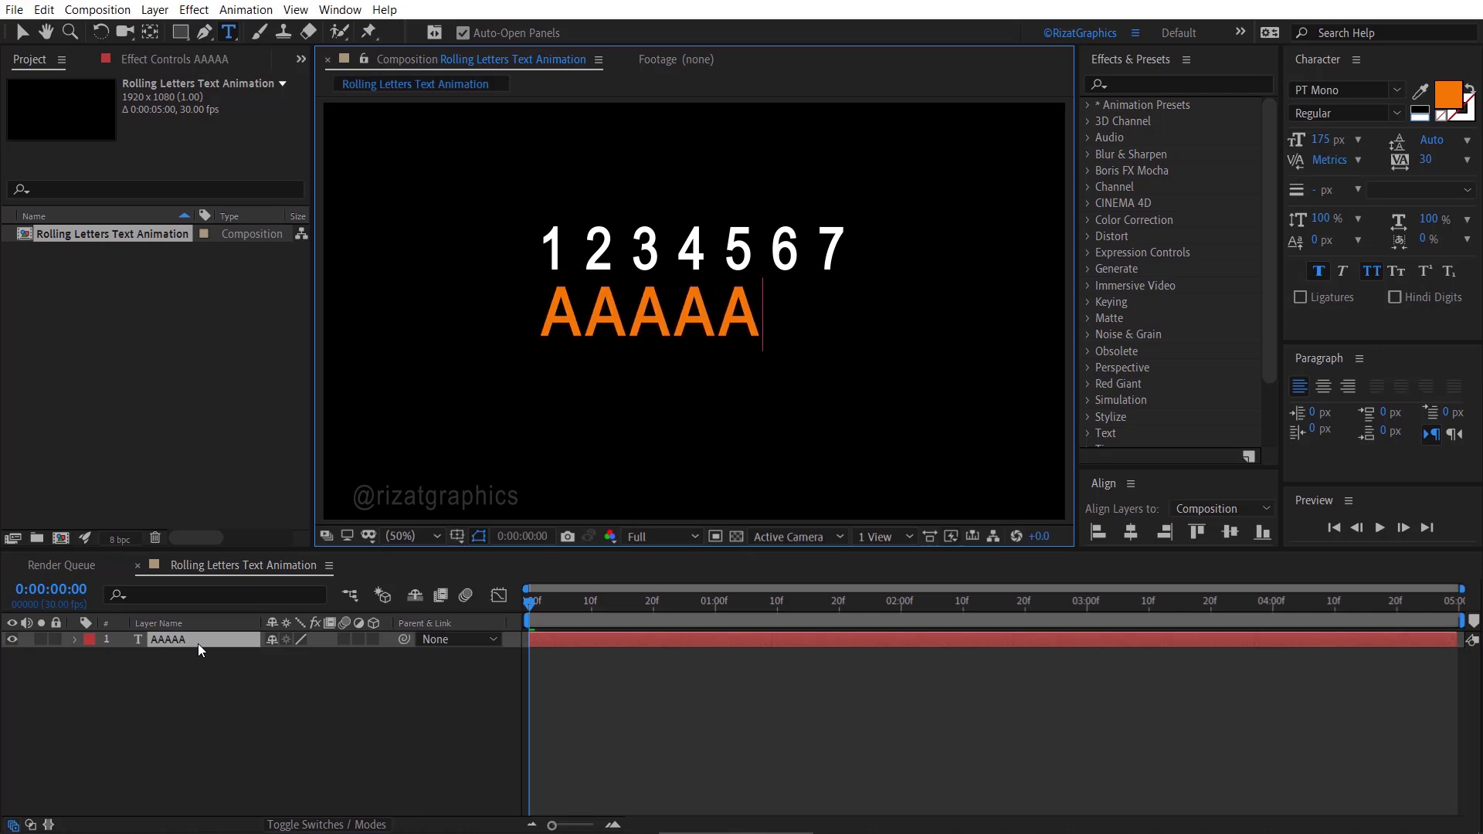
type("AA")
left_click(198, 643)
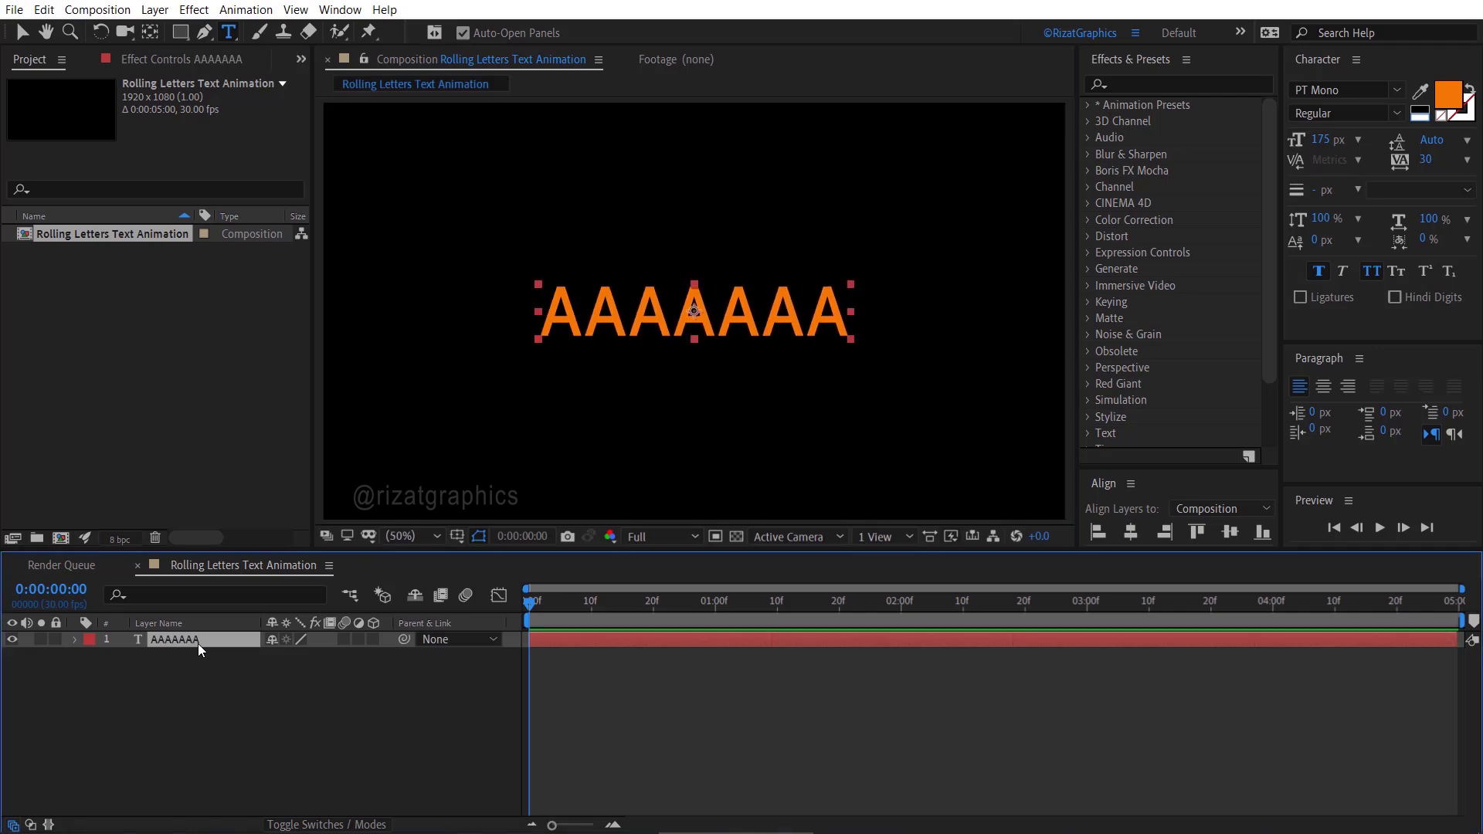
Place a horizontal guide at the letters' baseline at 200% zoom, then refit the view
key("ctrl+r")
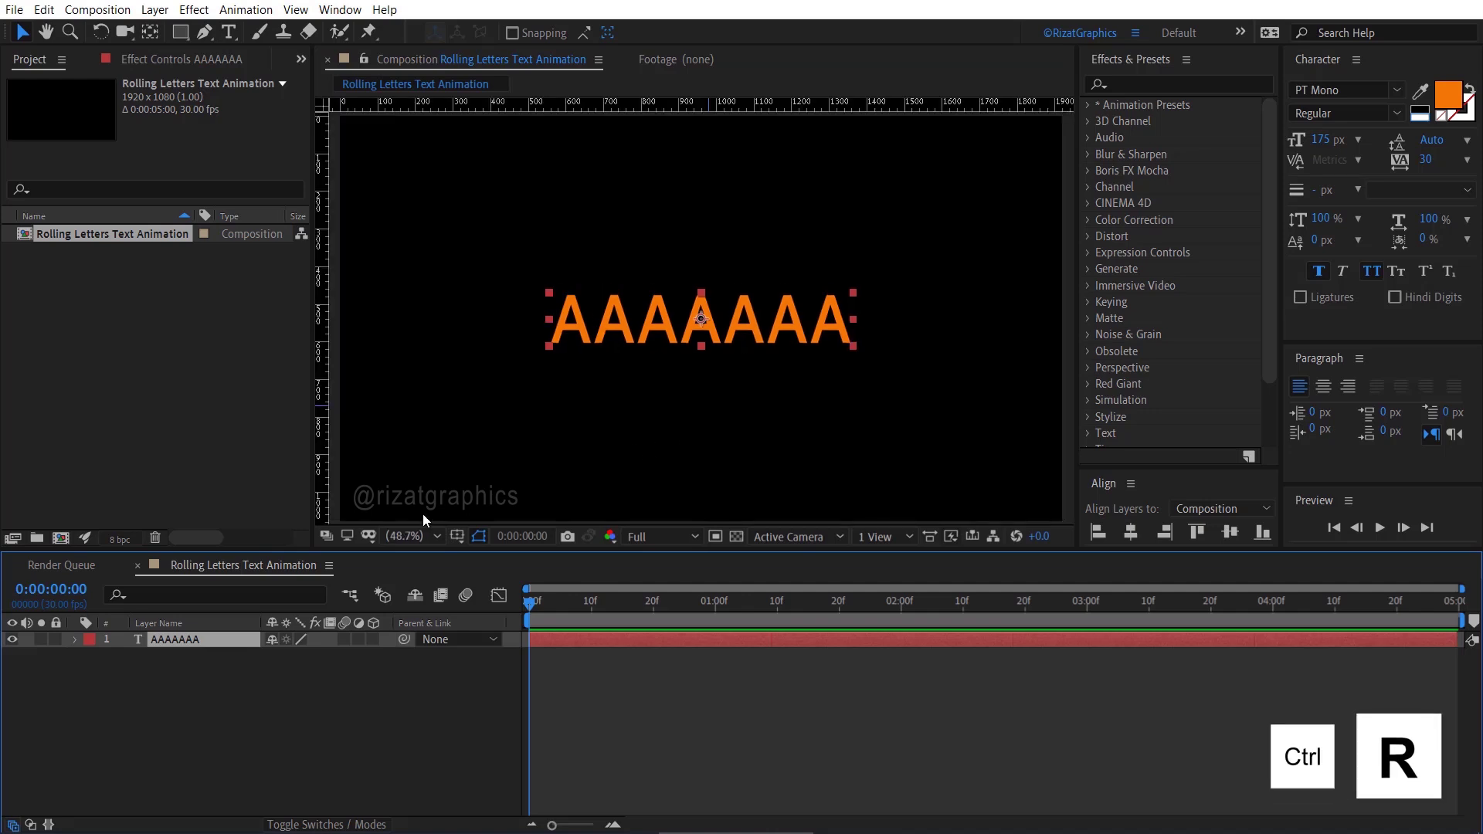
left_click(409, 536)
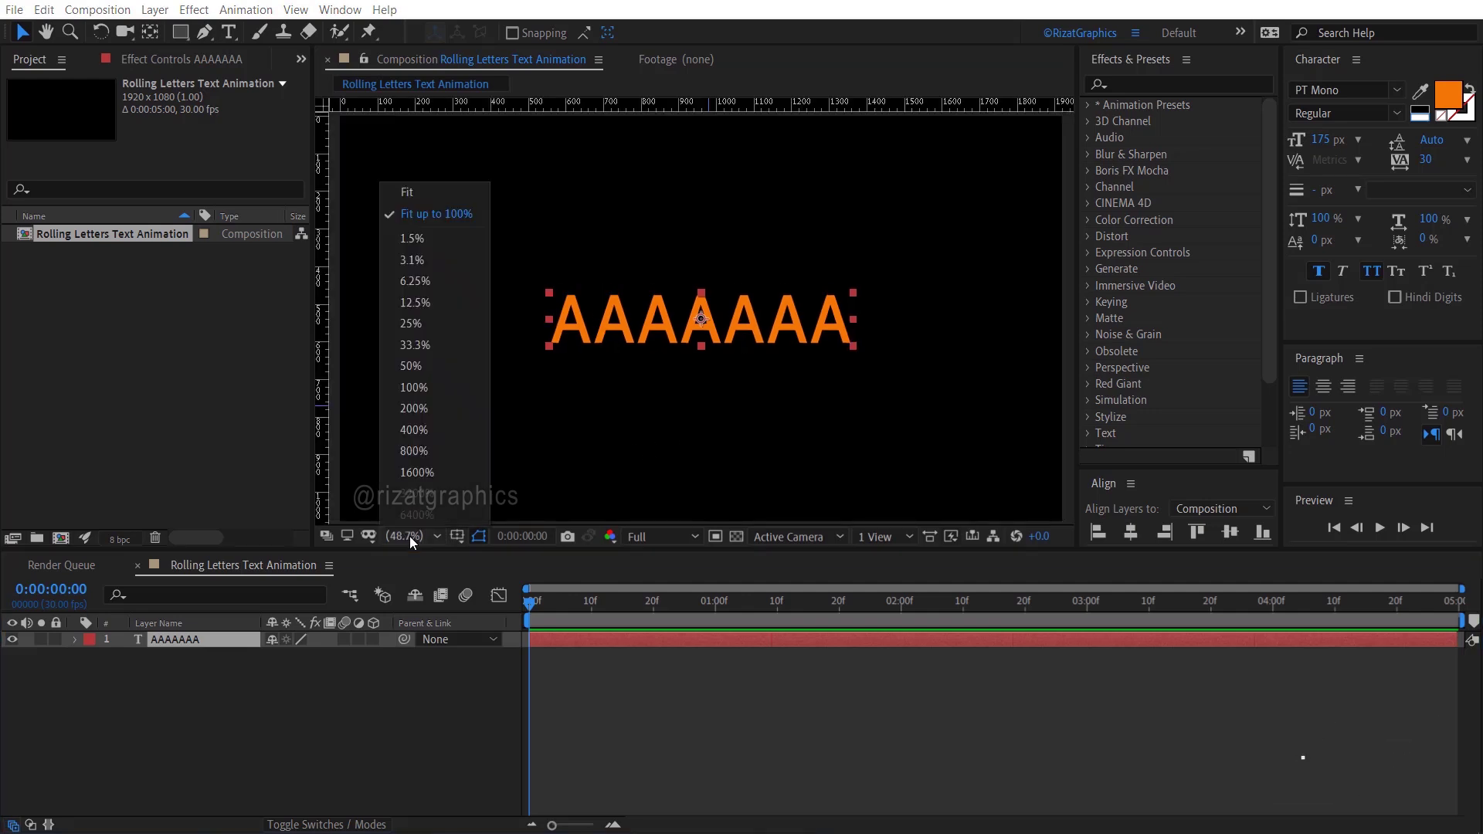
left_click(437, 411)
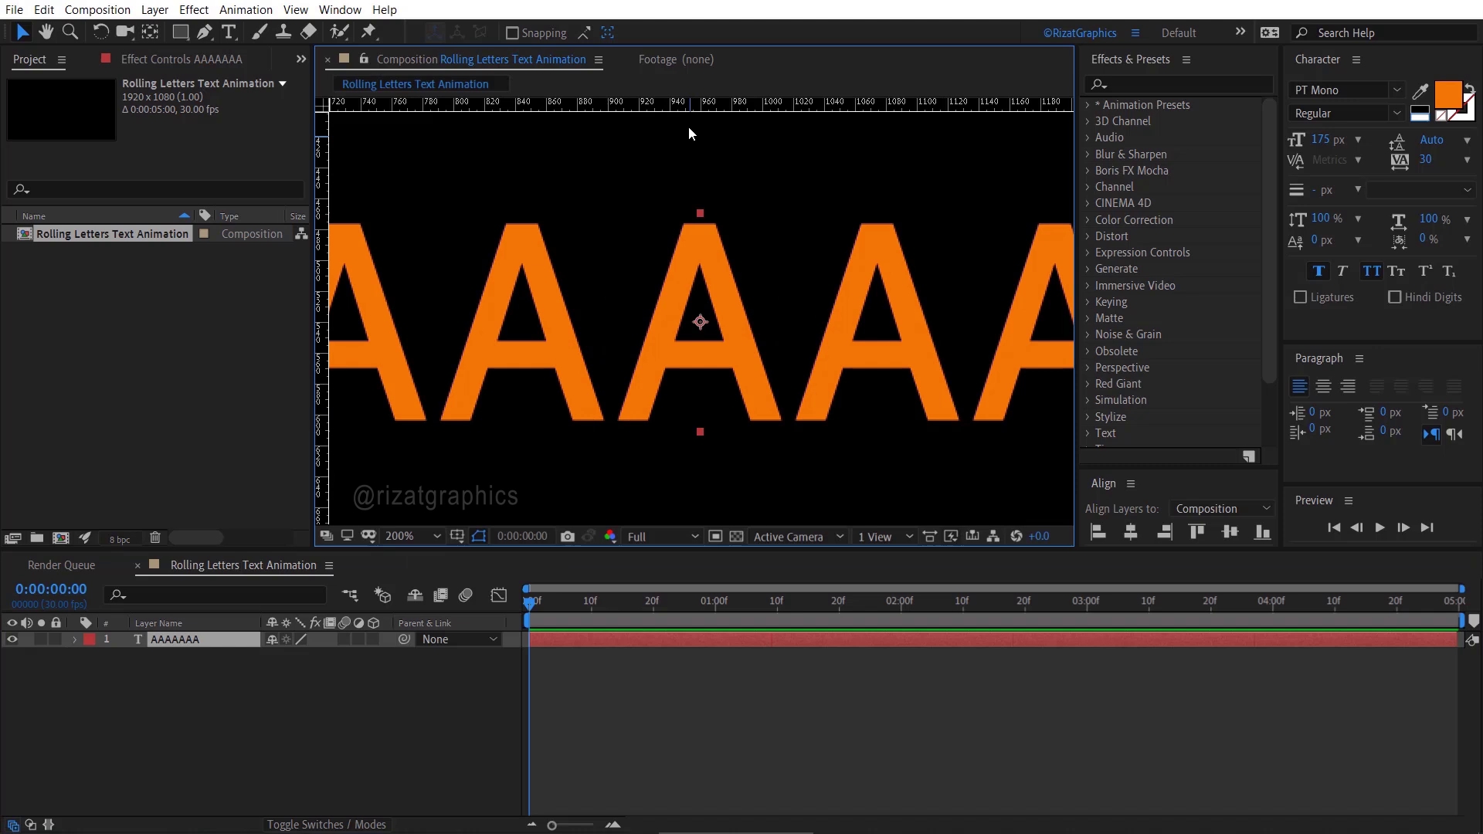
left_click_drag(686, 105, 679, 421)
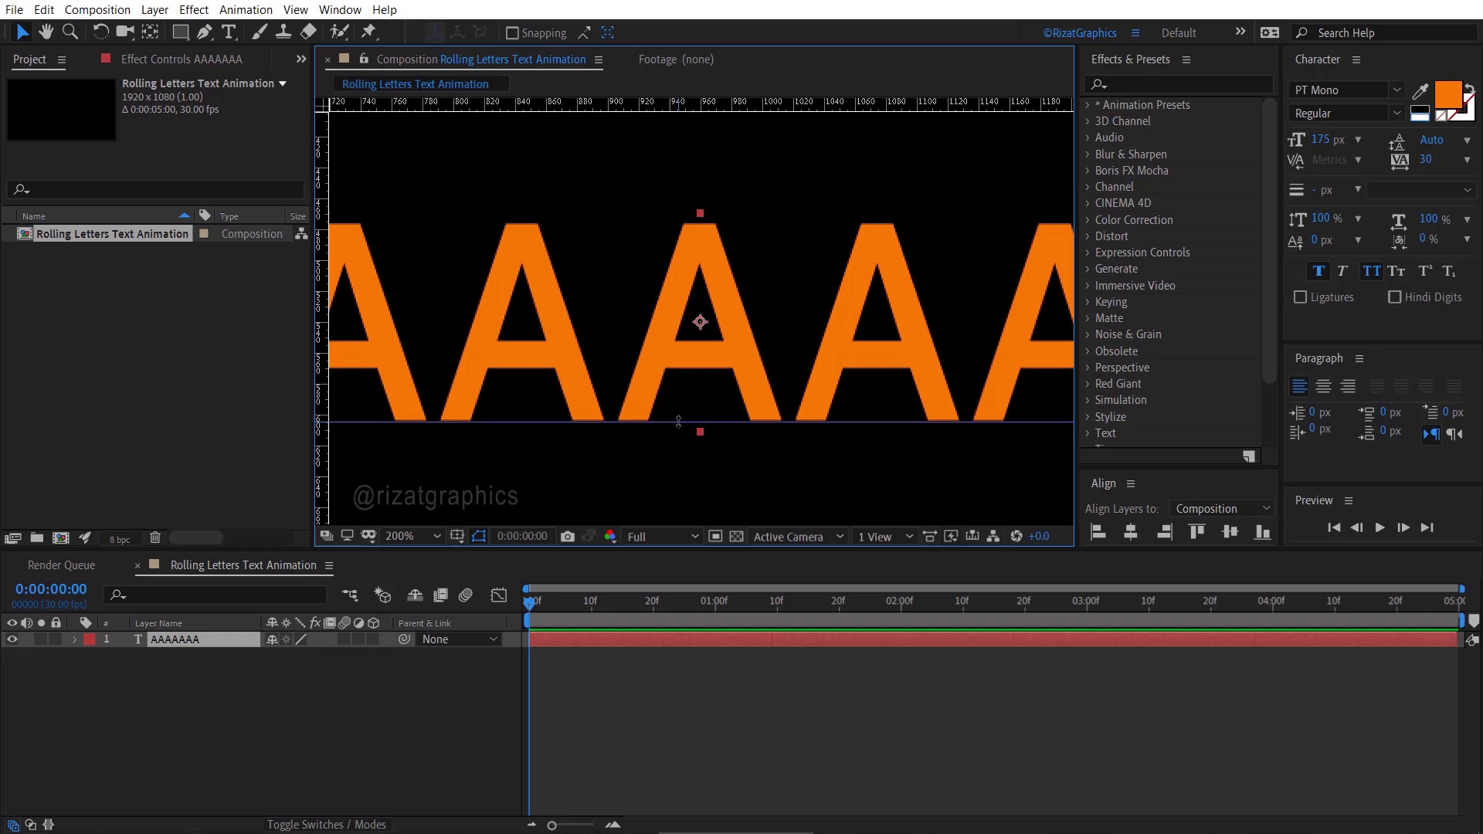
left_click(401, 537)
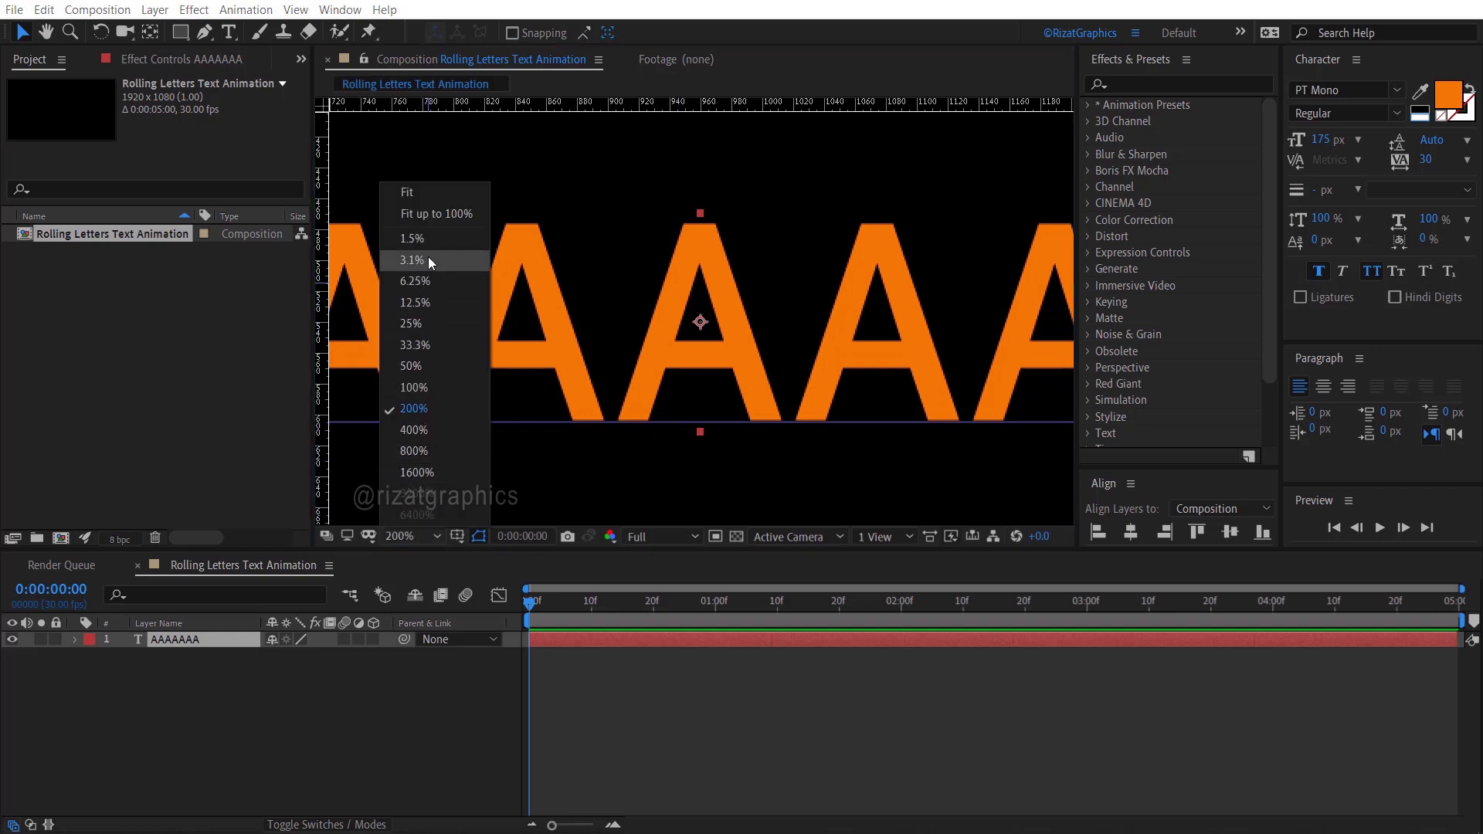
left_click(429, 221)
key("ctrl+r")
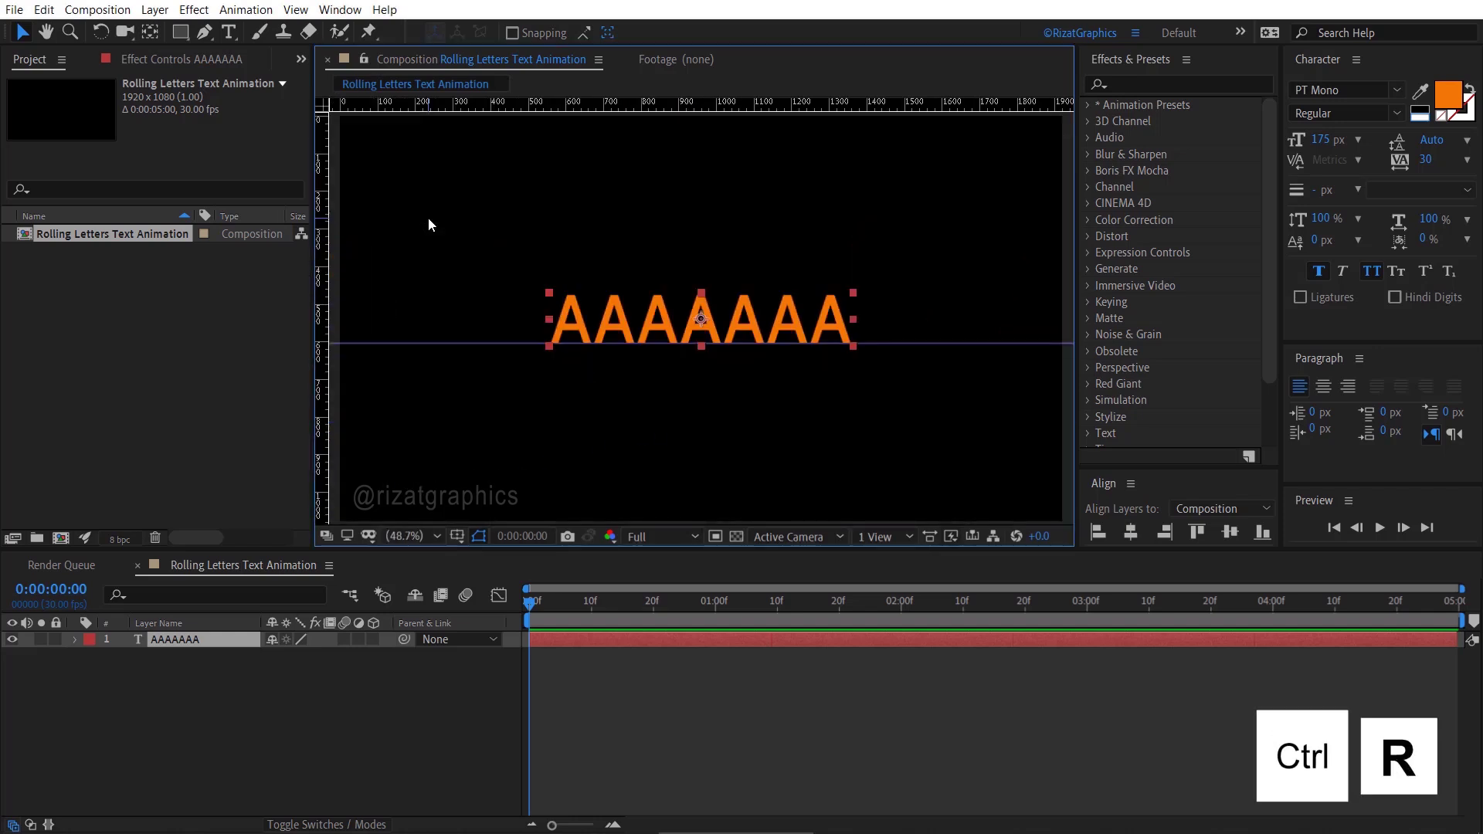
left_click(700, 400)
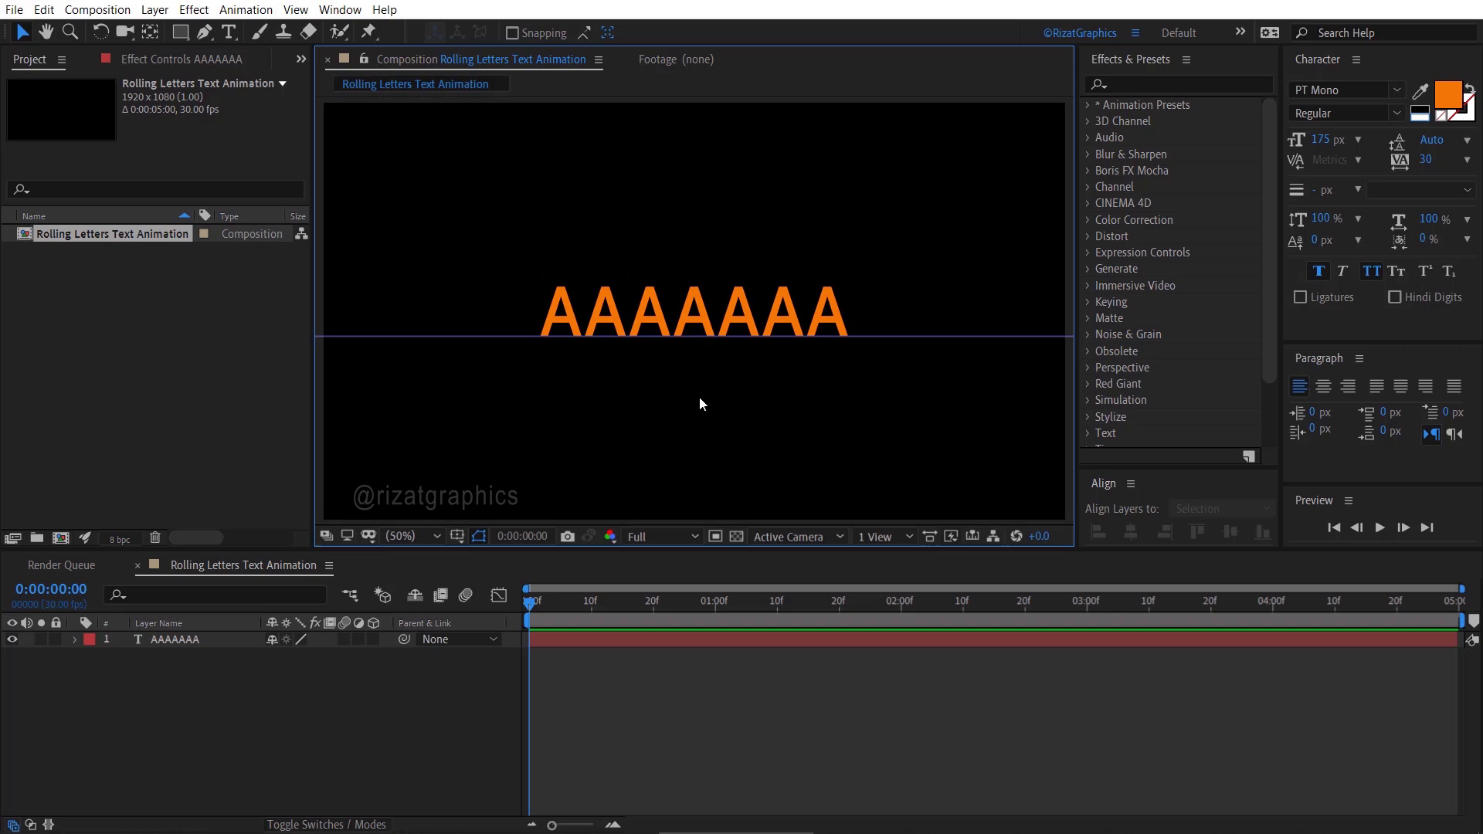
Lock the AAAAAAA layer and set the text fill colour back to white
left_click(55, 640)
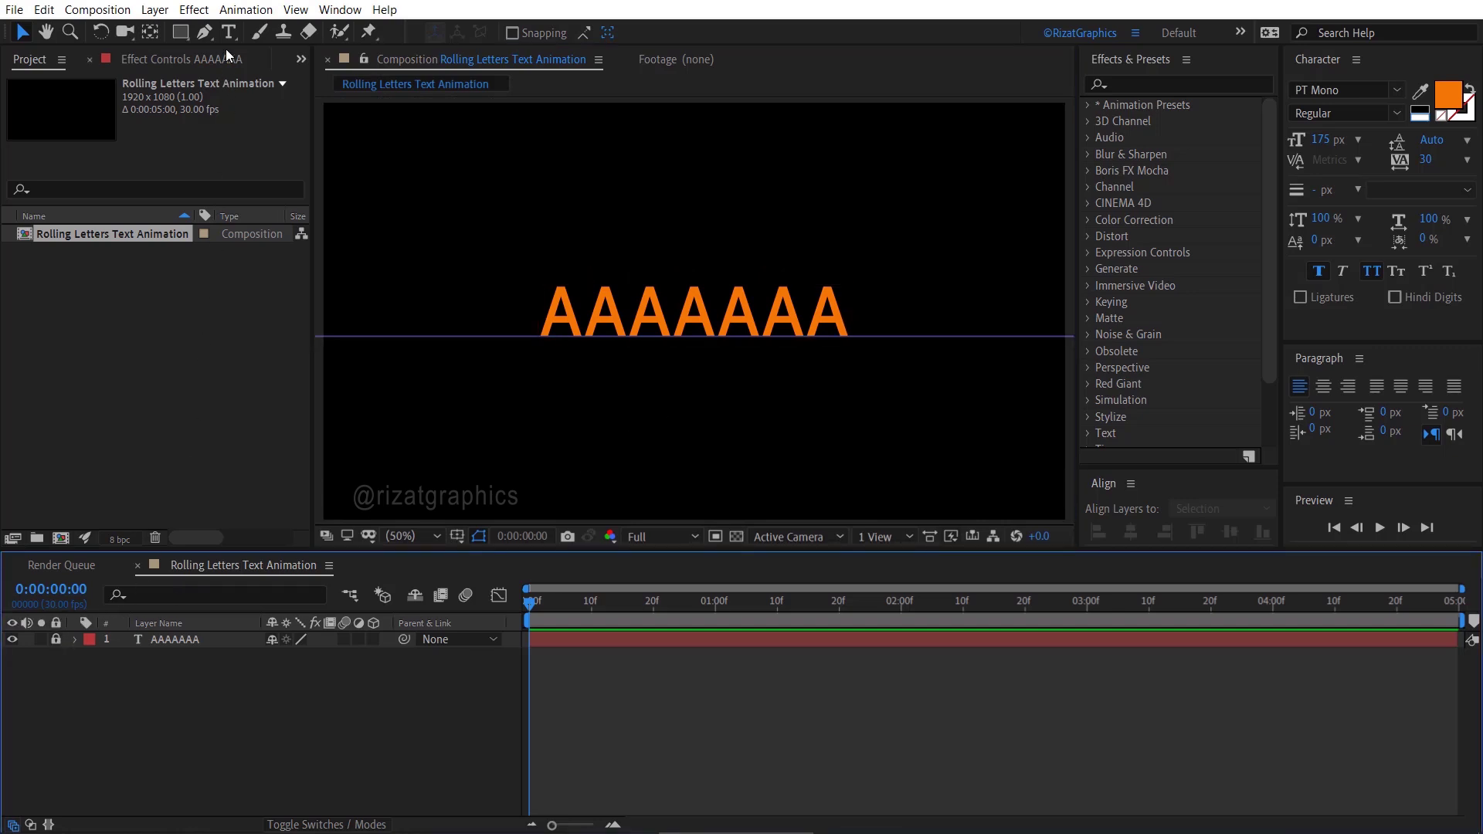
left_click_drag(229, 40, 337, 58)
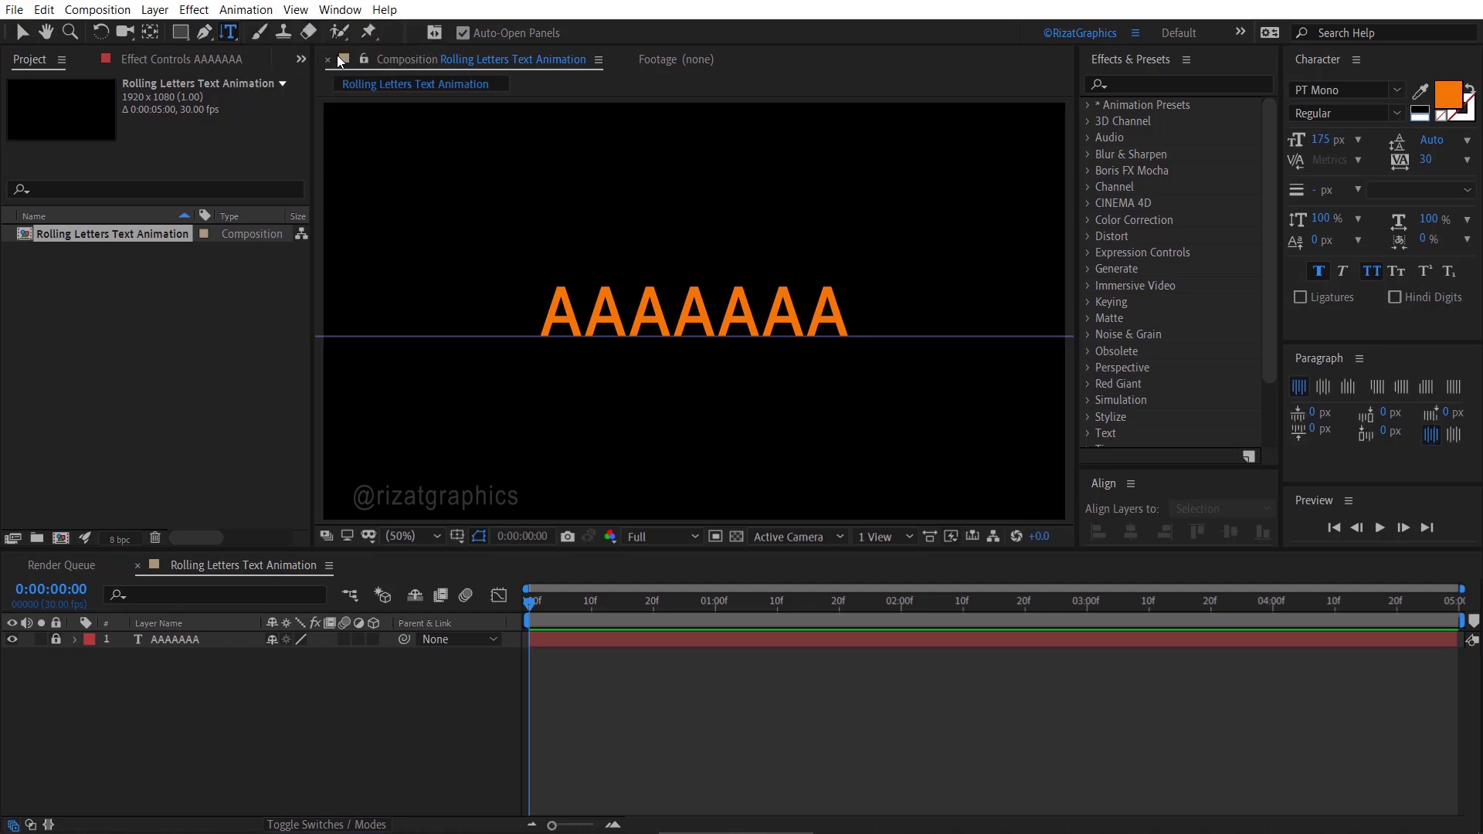
left_click(1416, 120)
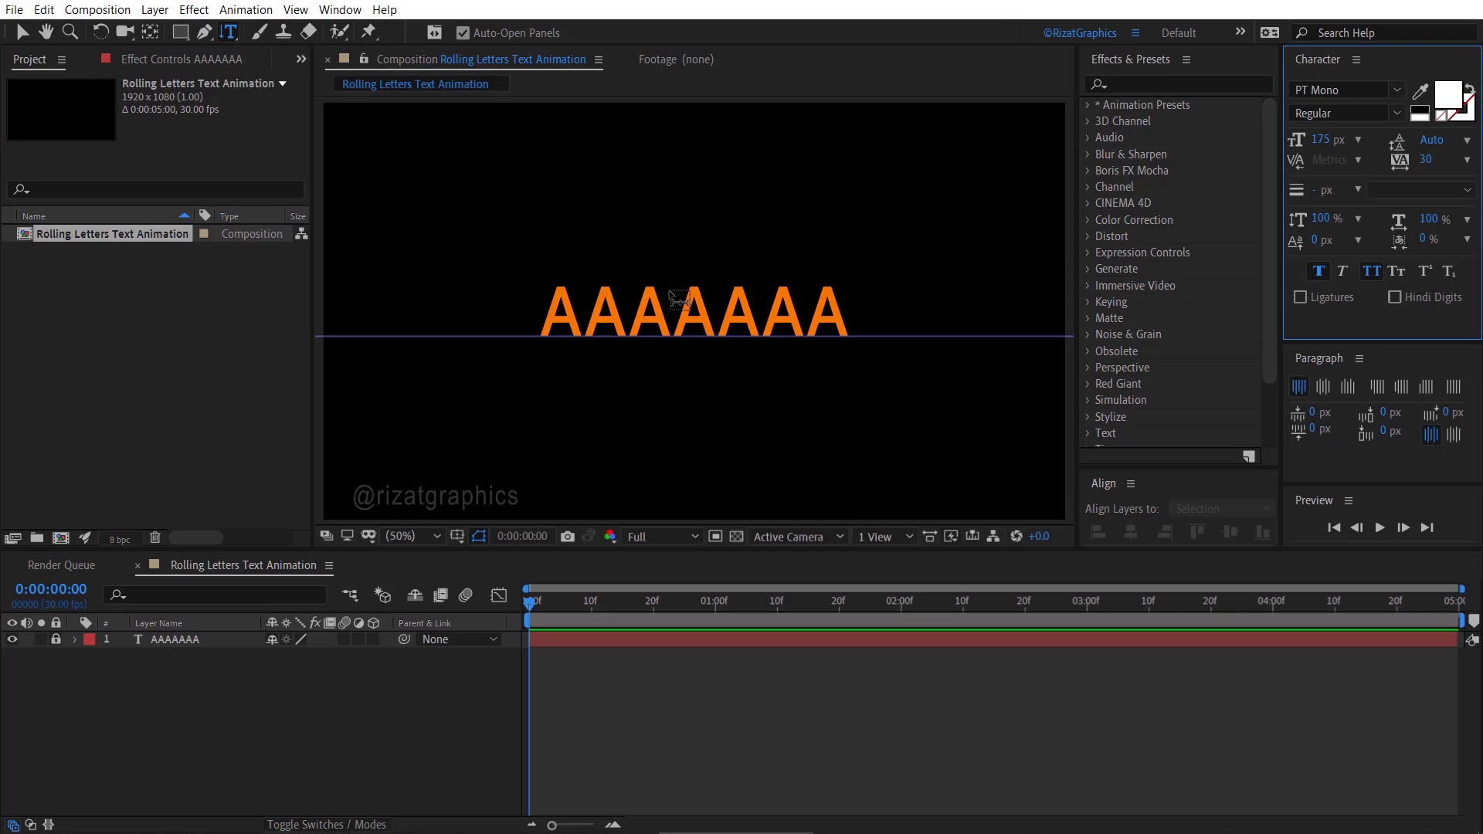
Type the alphabet A to Z one letter per line, starting at the first orange A
left_click(561, 301)
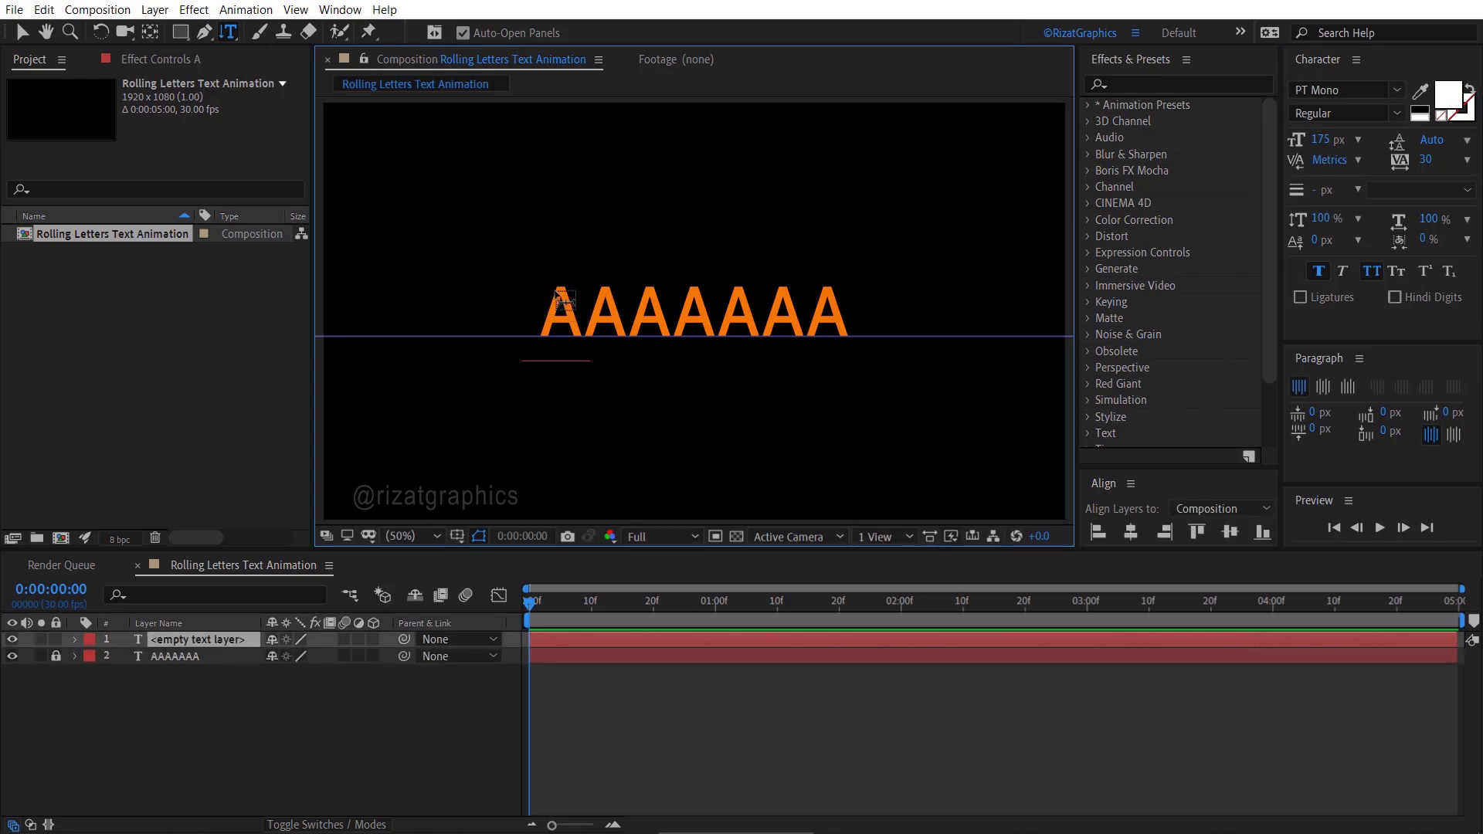
type("A")
key("Return")
type("b")
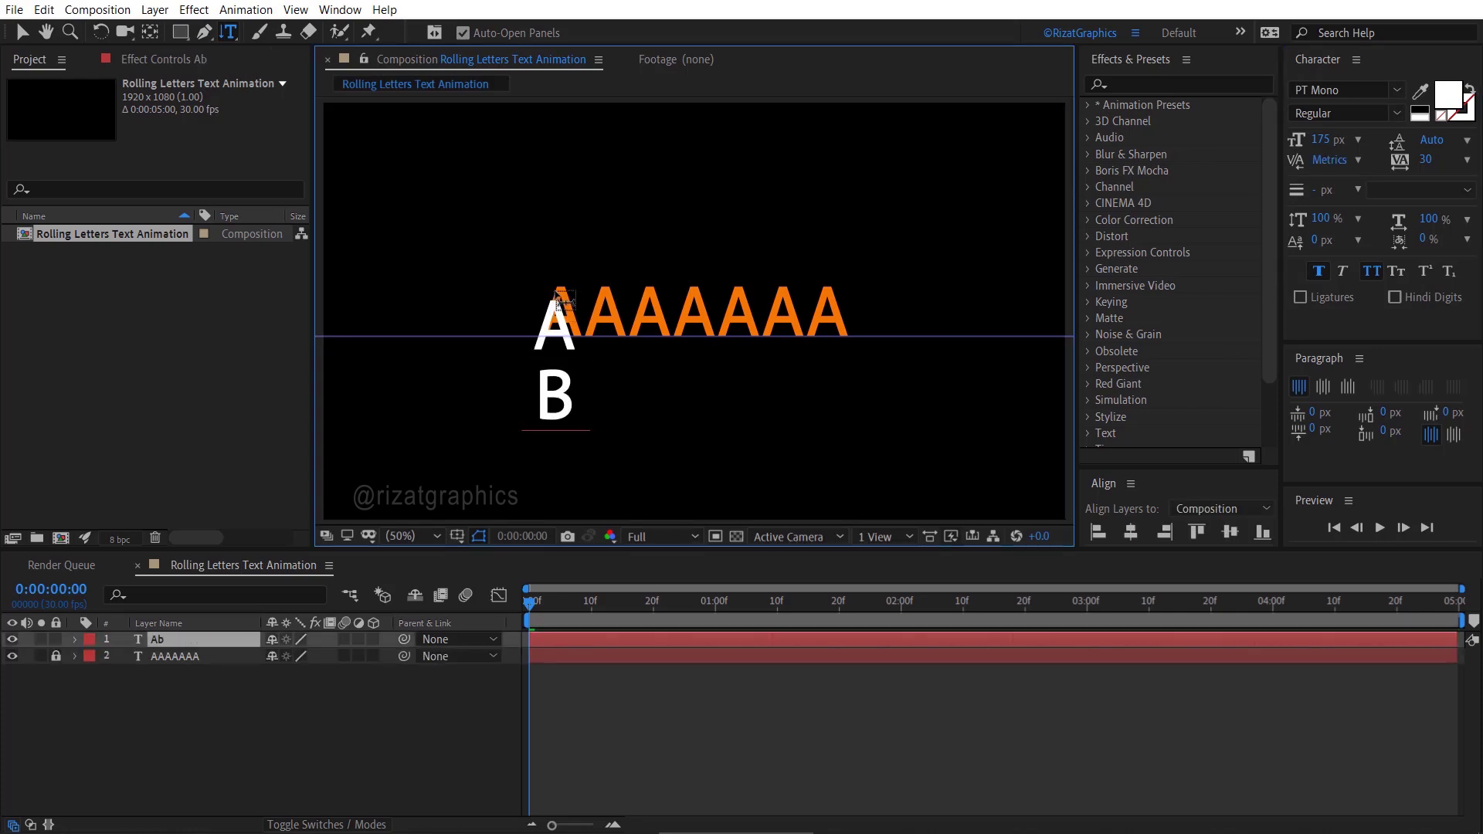
key("Return")
type("c")
key("Return")
type("defghijklmnop")
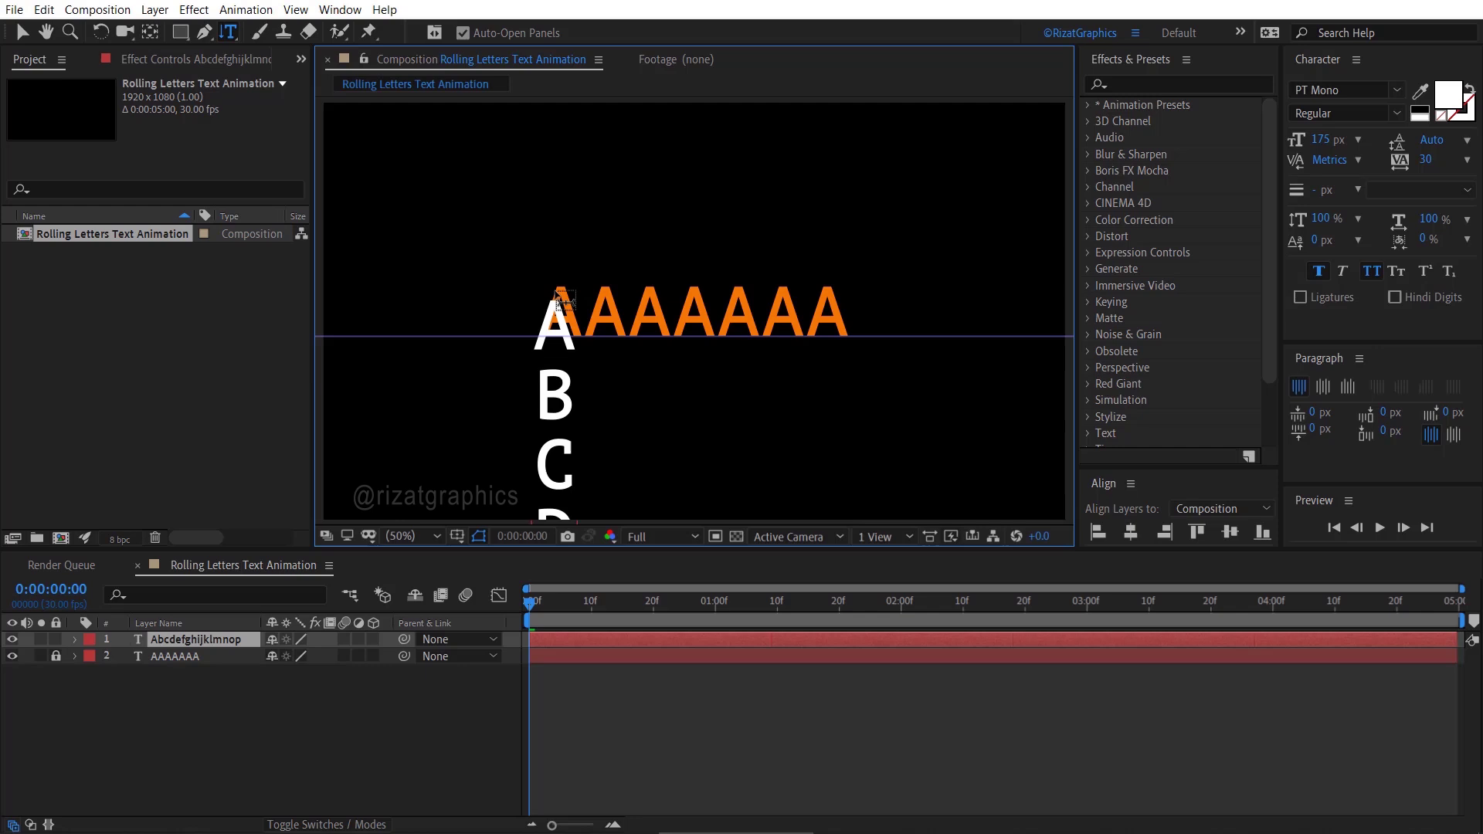
key("Return")
type("q")
key("Return")
type("r")
key("Return")
type("s")
key("Return")
type("t")
key("Escape")
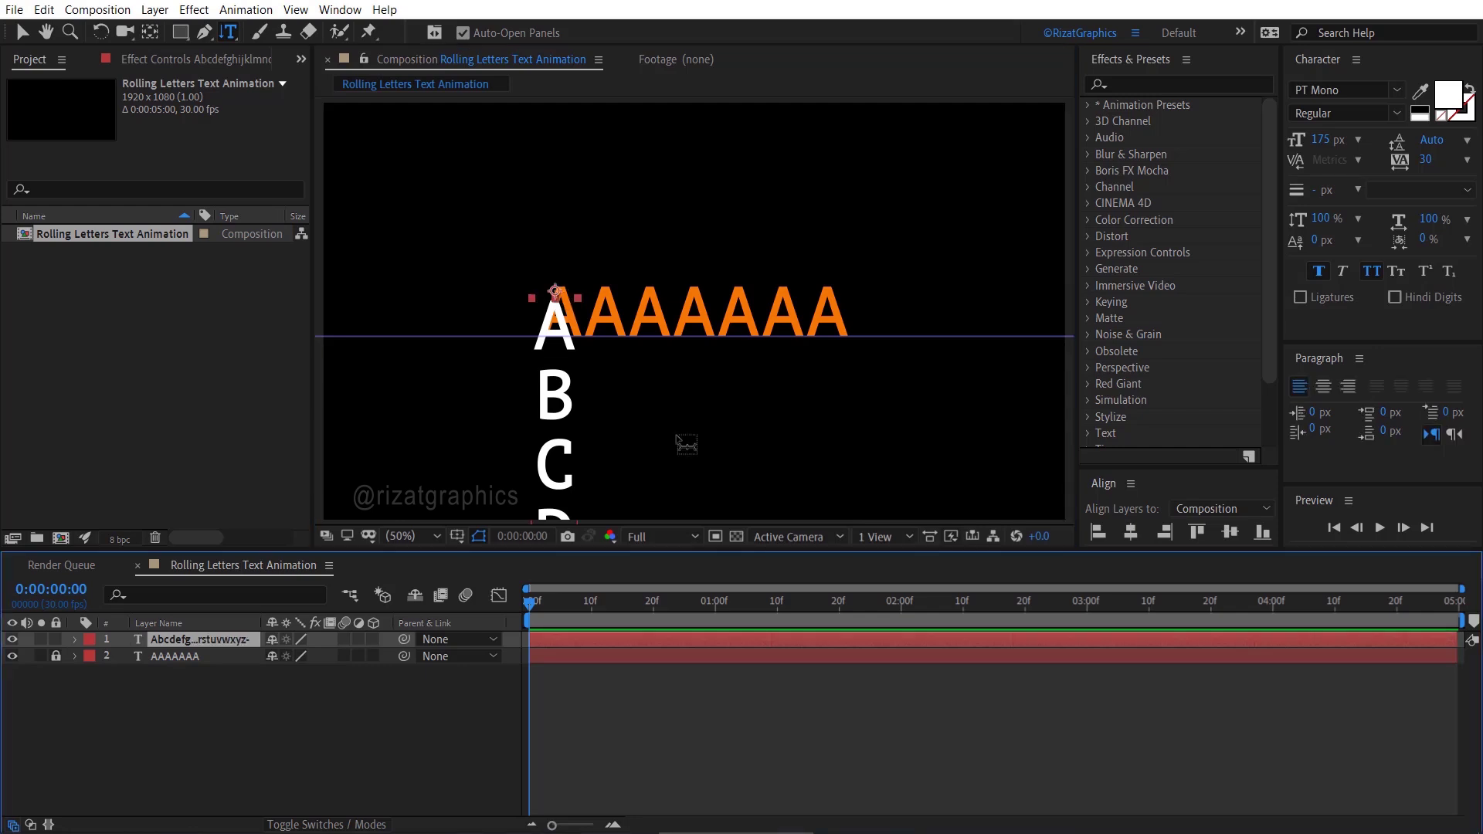
At 100% view, line the white alphabet column up over the first orange A
key("v")
left_click(411, 535)
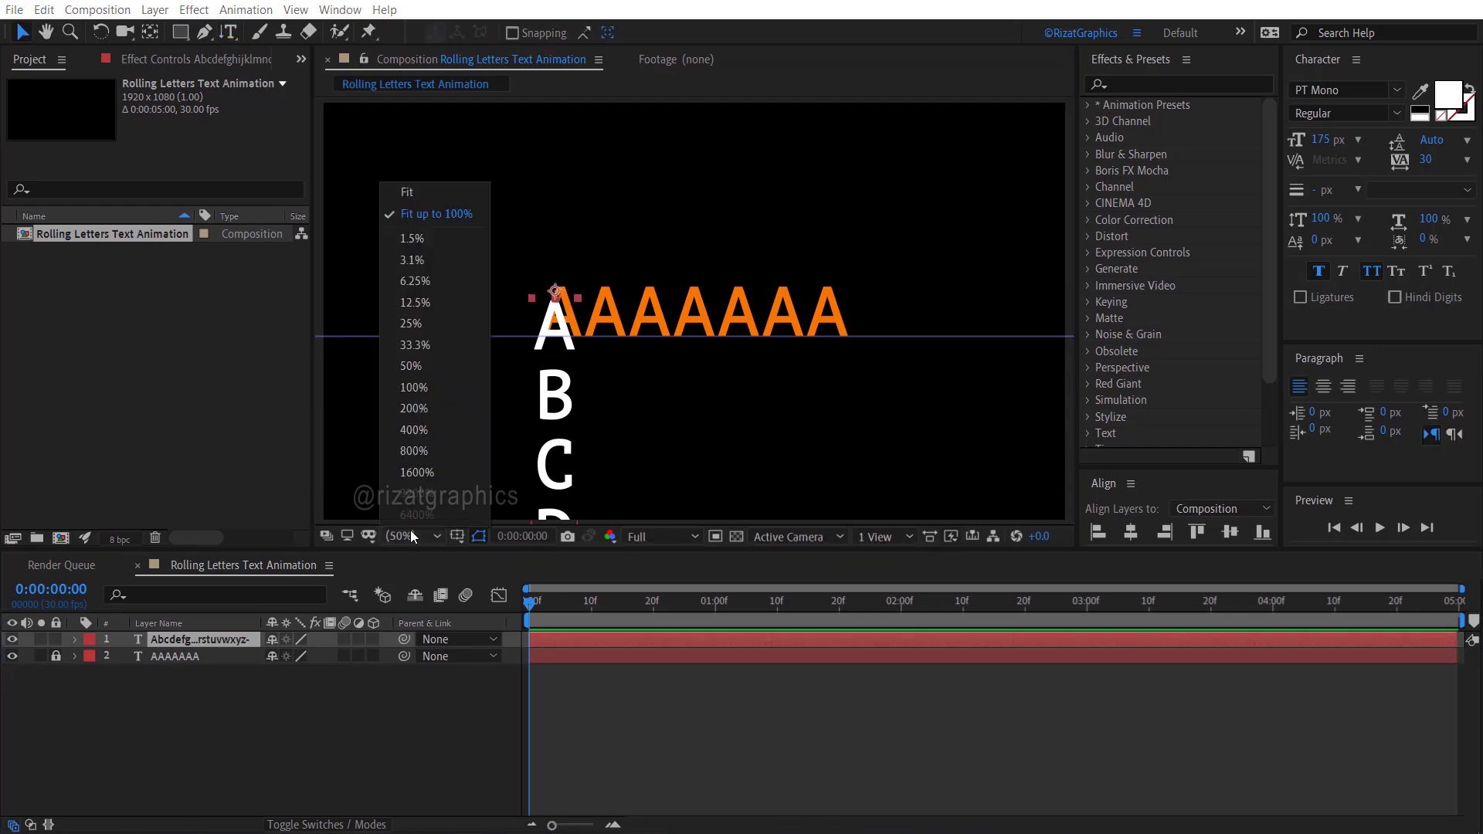
left_click(430, 392)
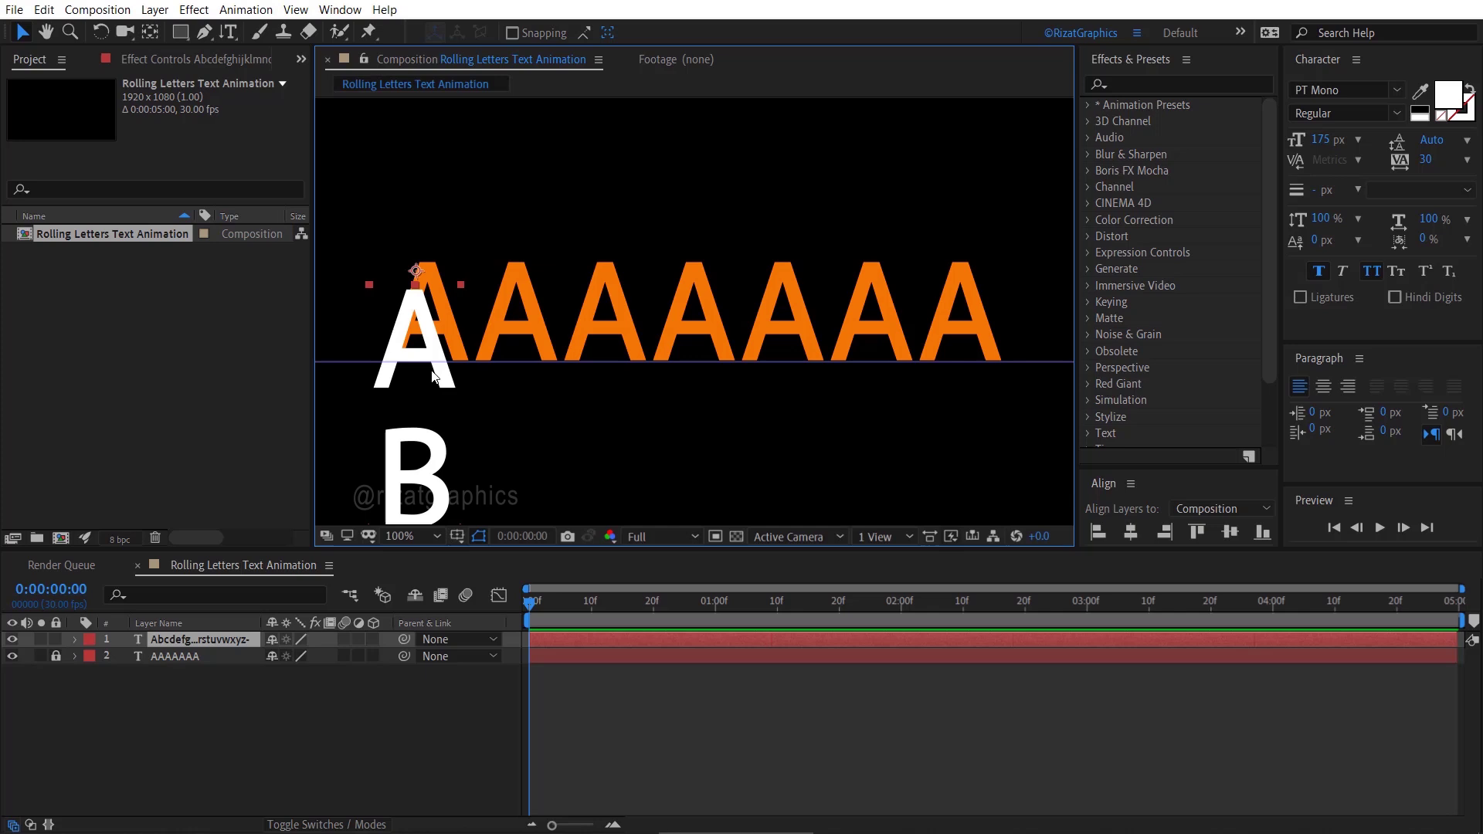
left_click_drag(434, 357, 448, 332)
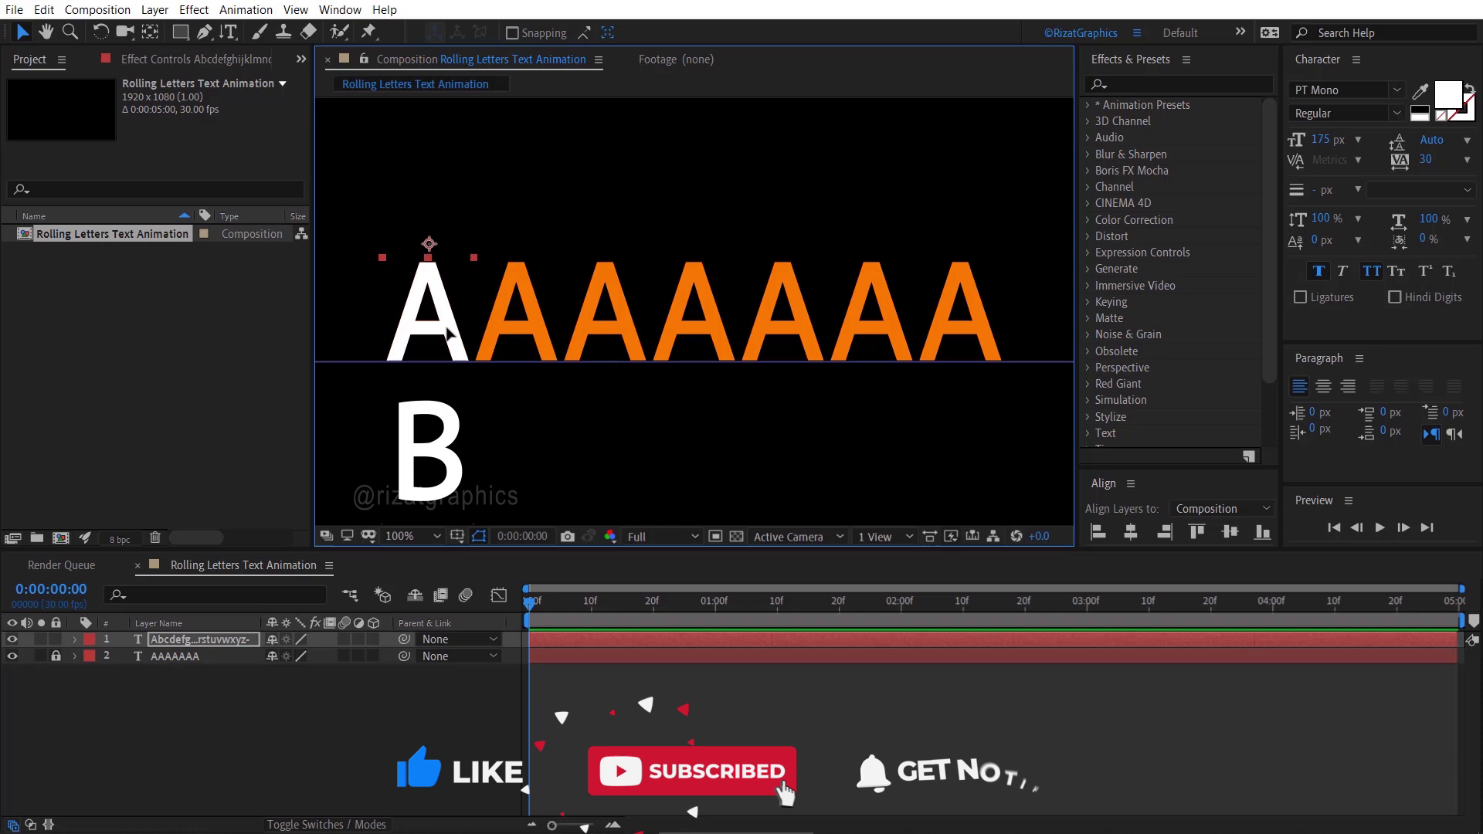
Duplicate the column three times, sliding copies over the second, third and fourth A
left_click(246, 641)
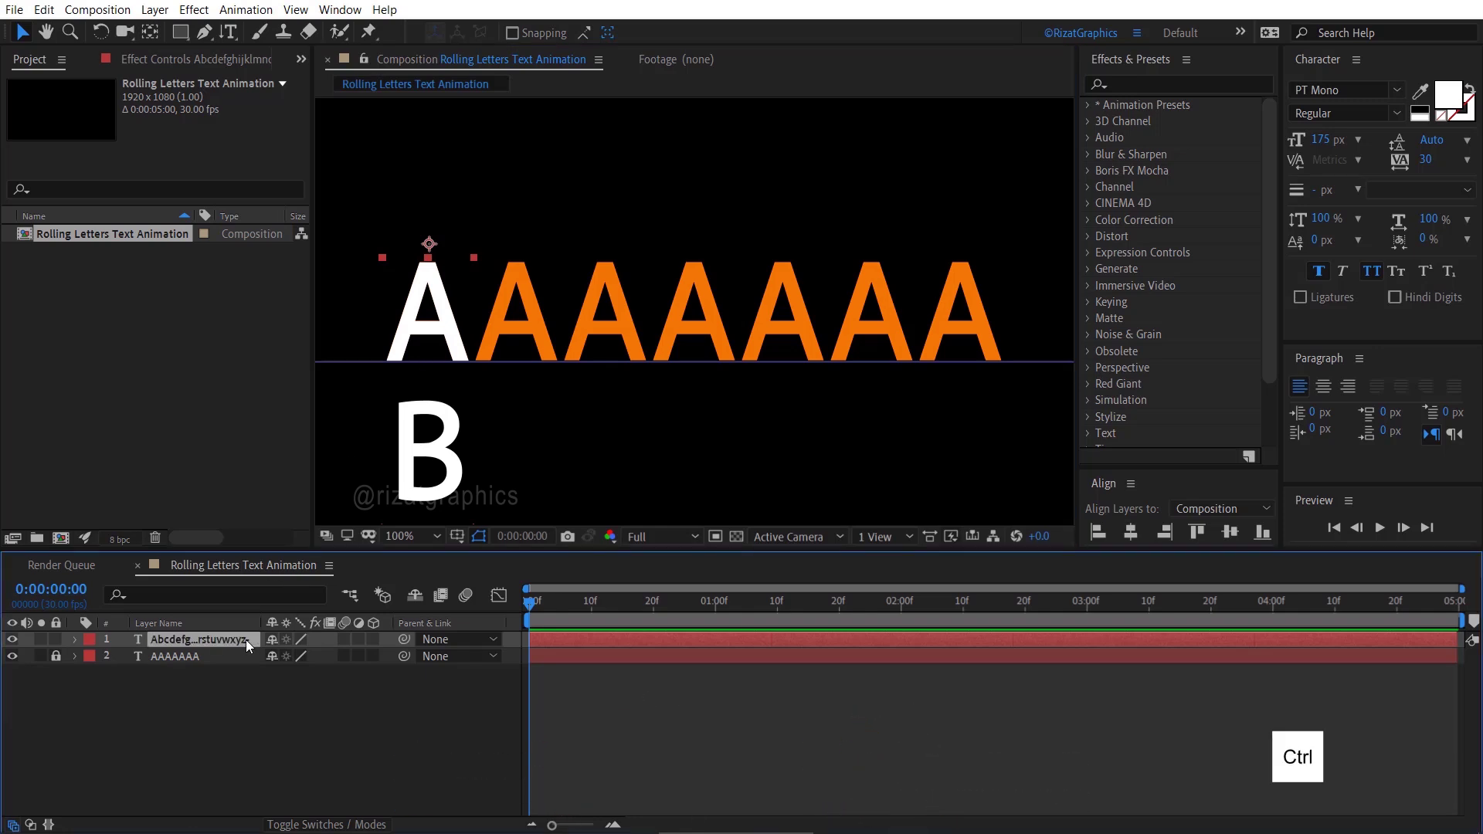
key("ctrl+d")
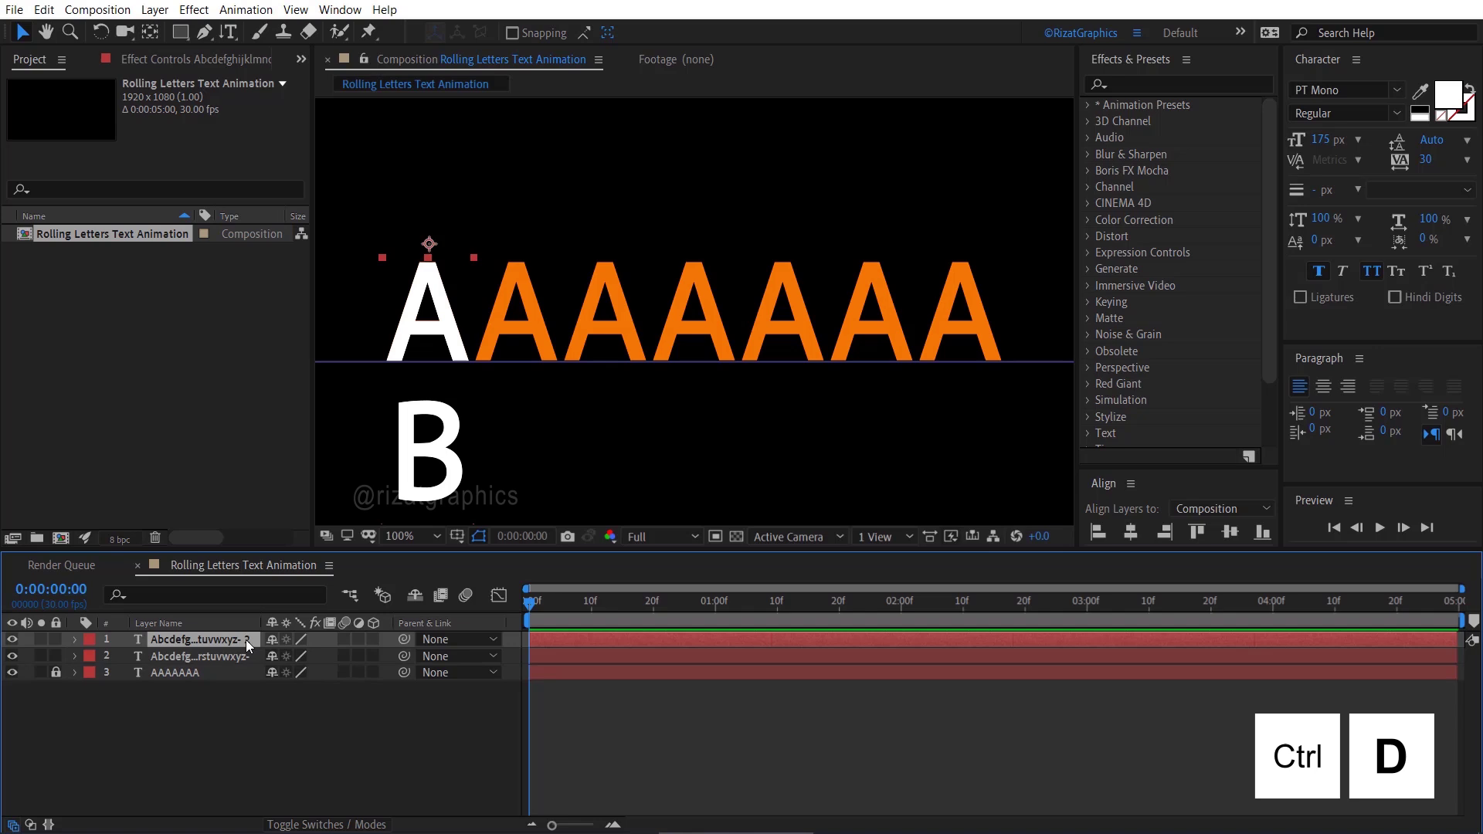
key("p")
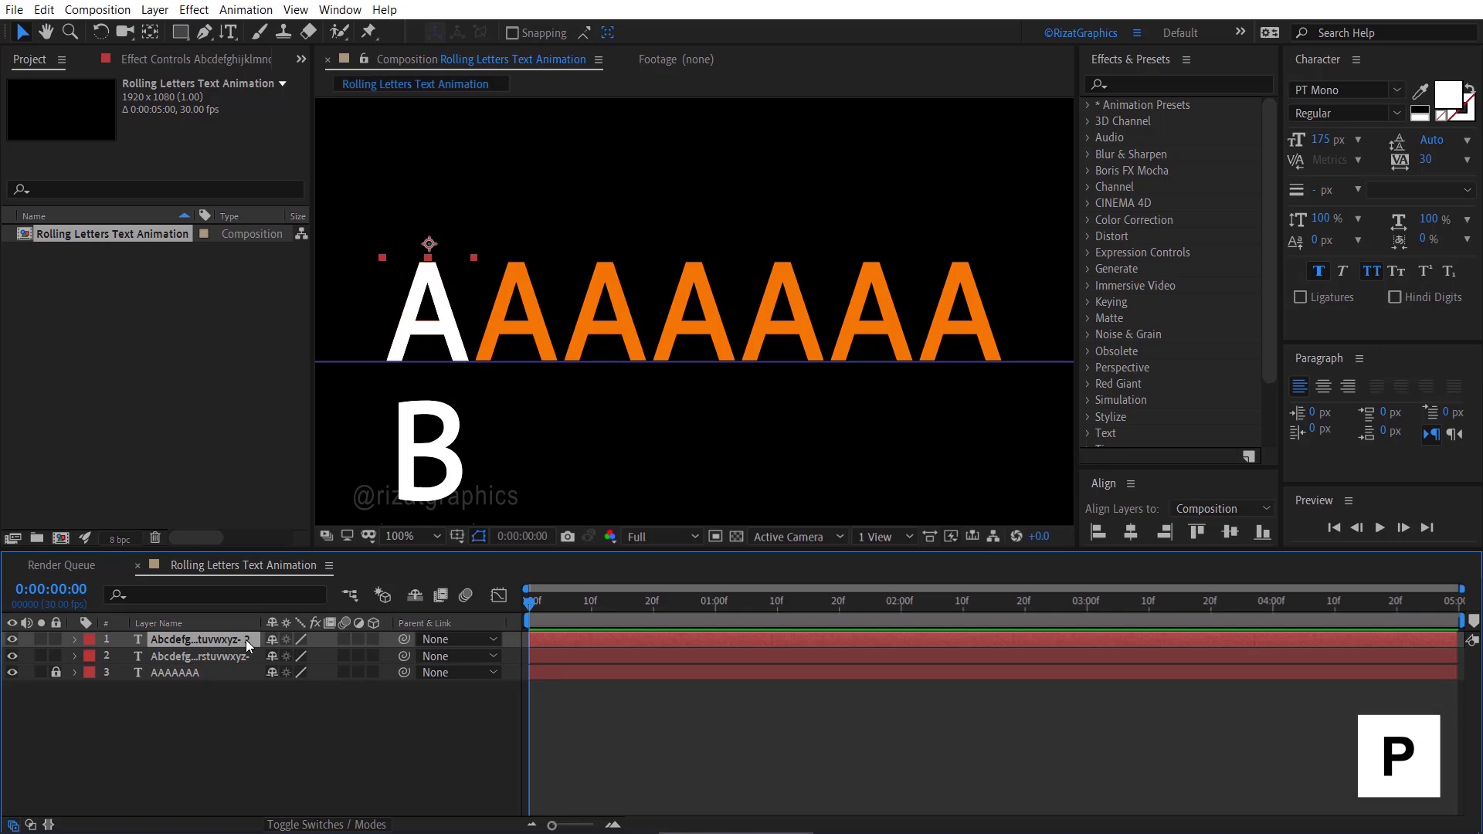
left_click_drag(279, 655, 361, 638)
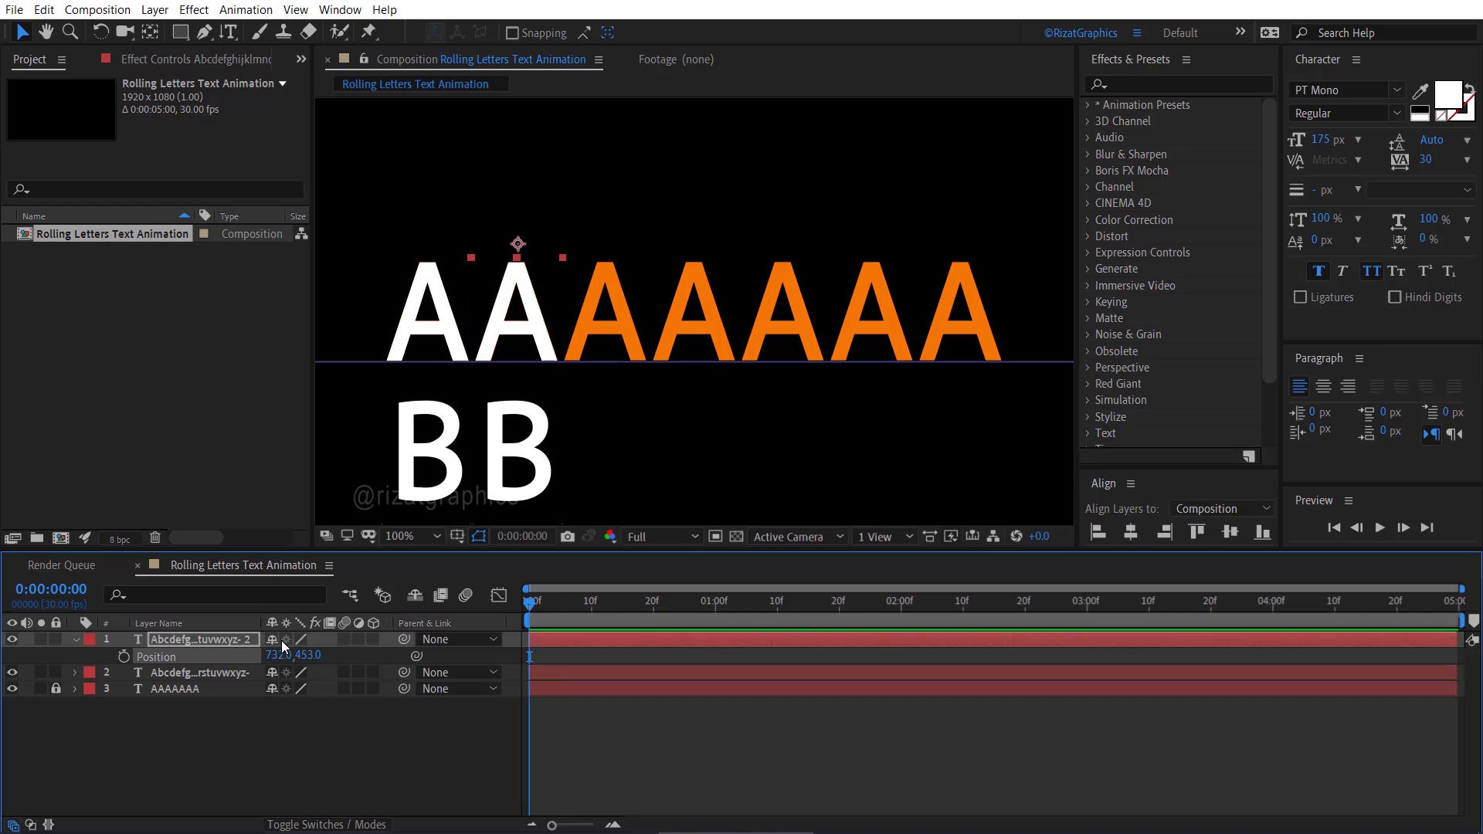
left_click(241, 641)
key("ctrl+d")
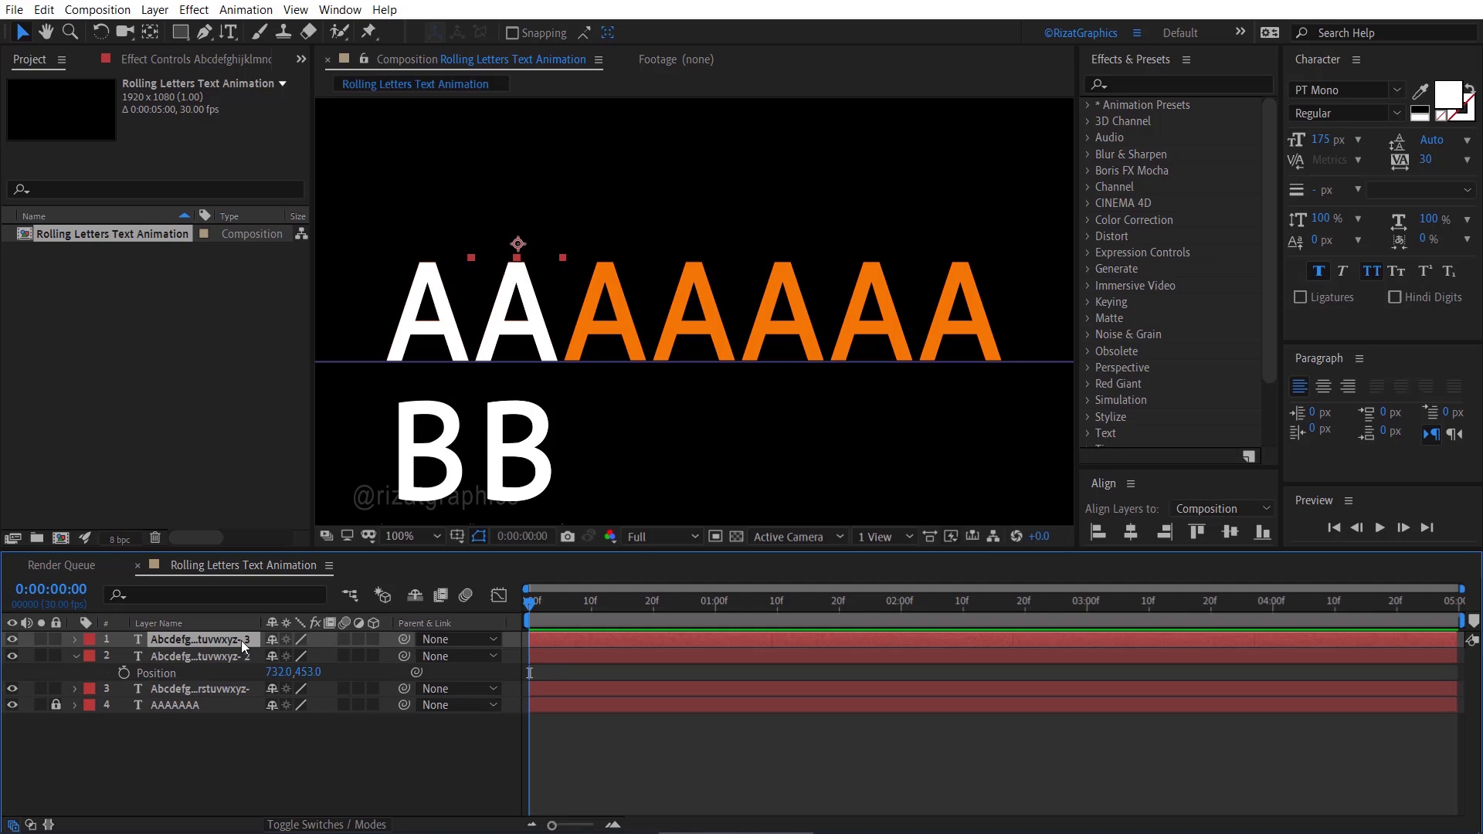
key("p")
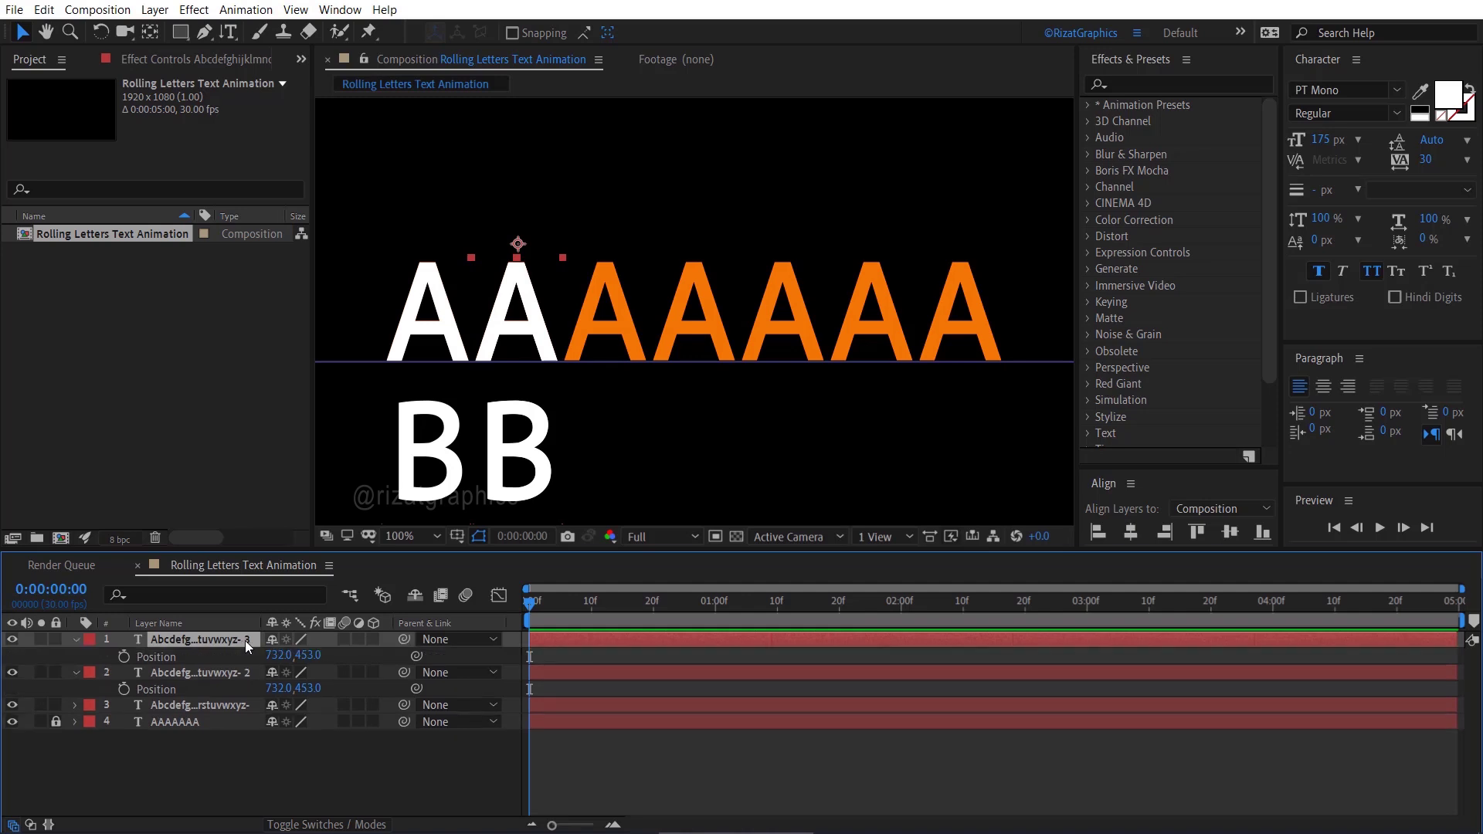
left_click_drag(278, 654, 378, 642)
left_click(253, 643)
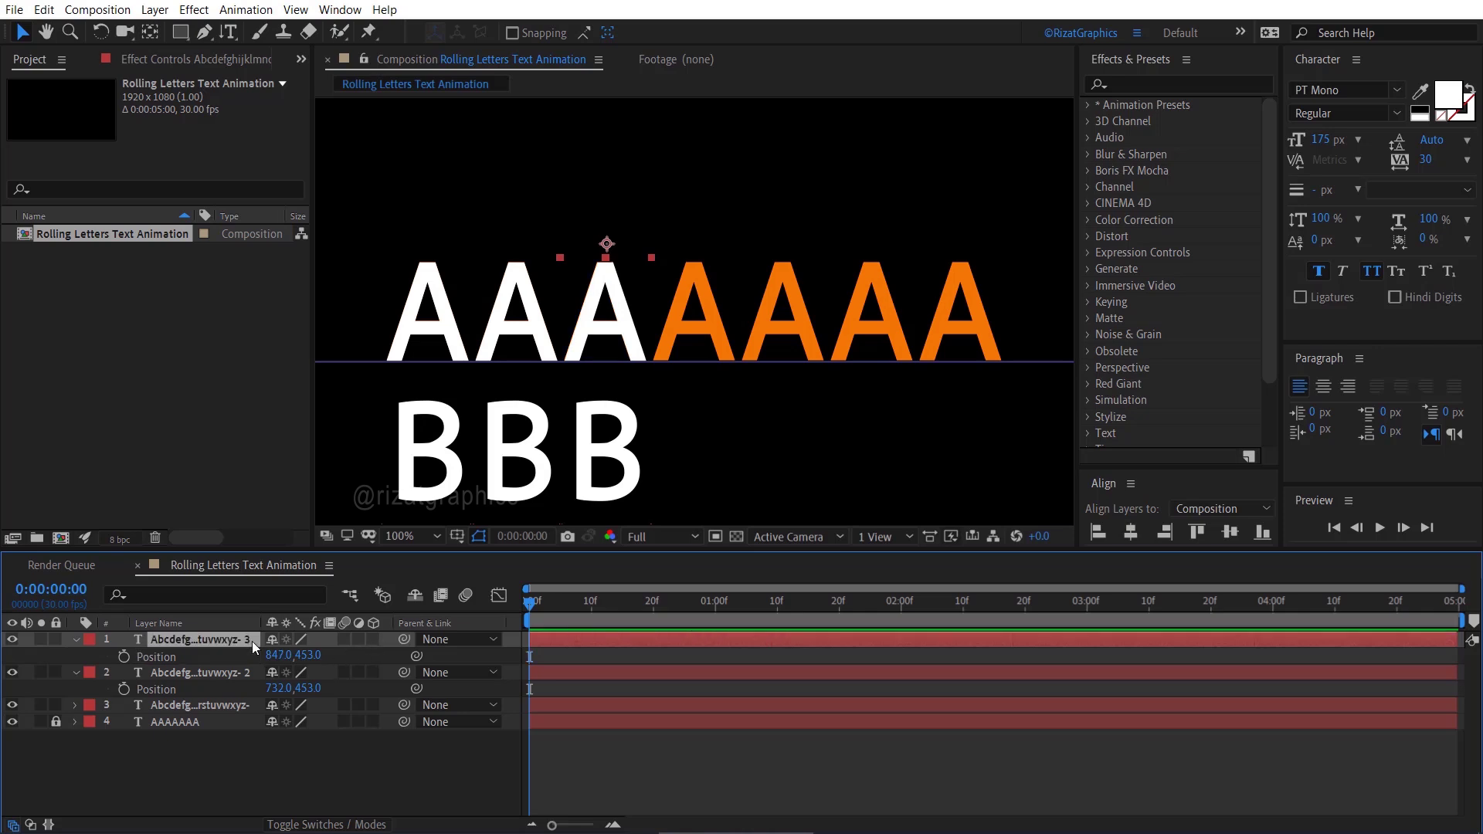
key("ctrl+d")
left_click_drag(278, 655, 400, 649)
Duplicate further to make columns five to seven, placing the last over the seventh A
left_click(232, 643)
key("ctrl+d")
key("p")
left_click(231, 640)
key("ctrl+d")
left_click(232, 639)
key("ctrl+d")
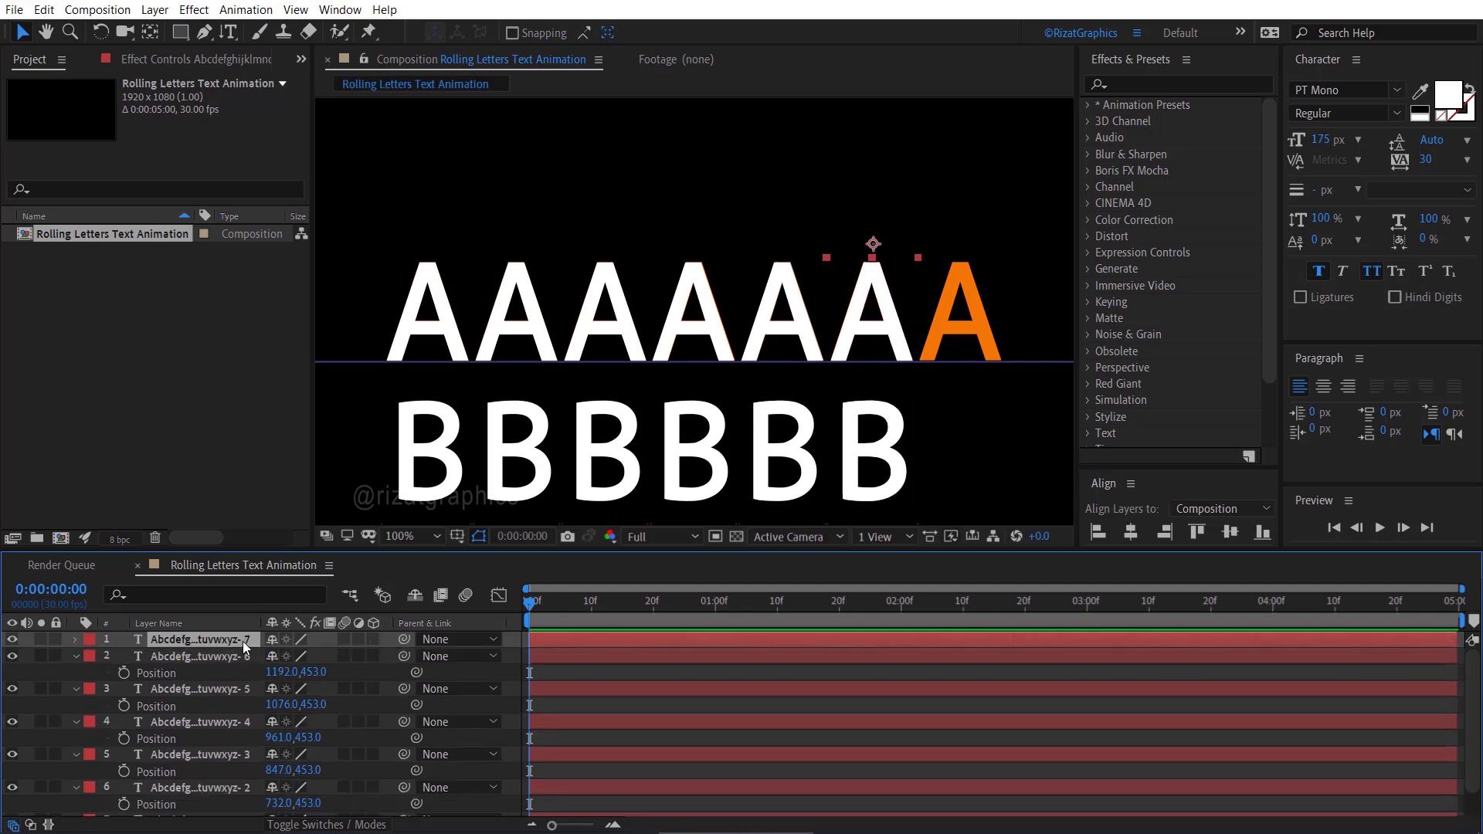
left_click_drag(300, 655, 375, 645)
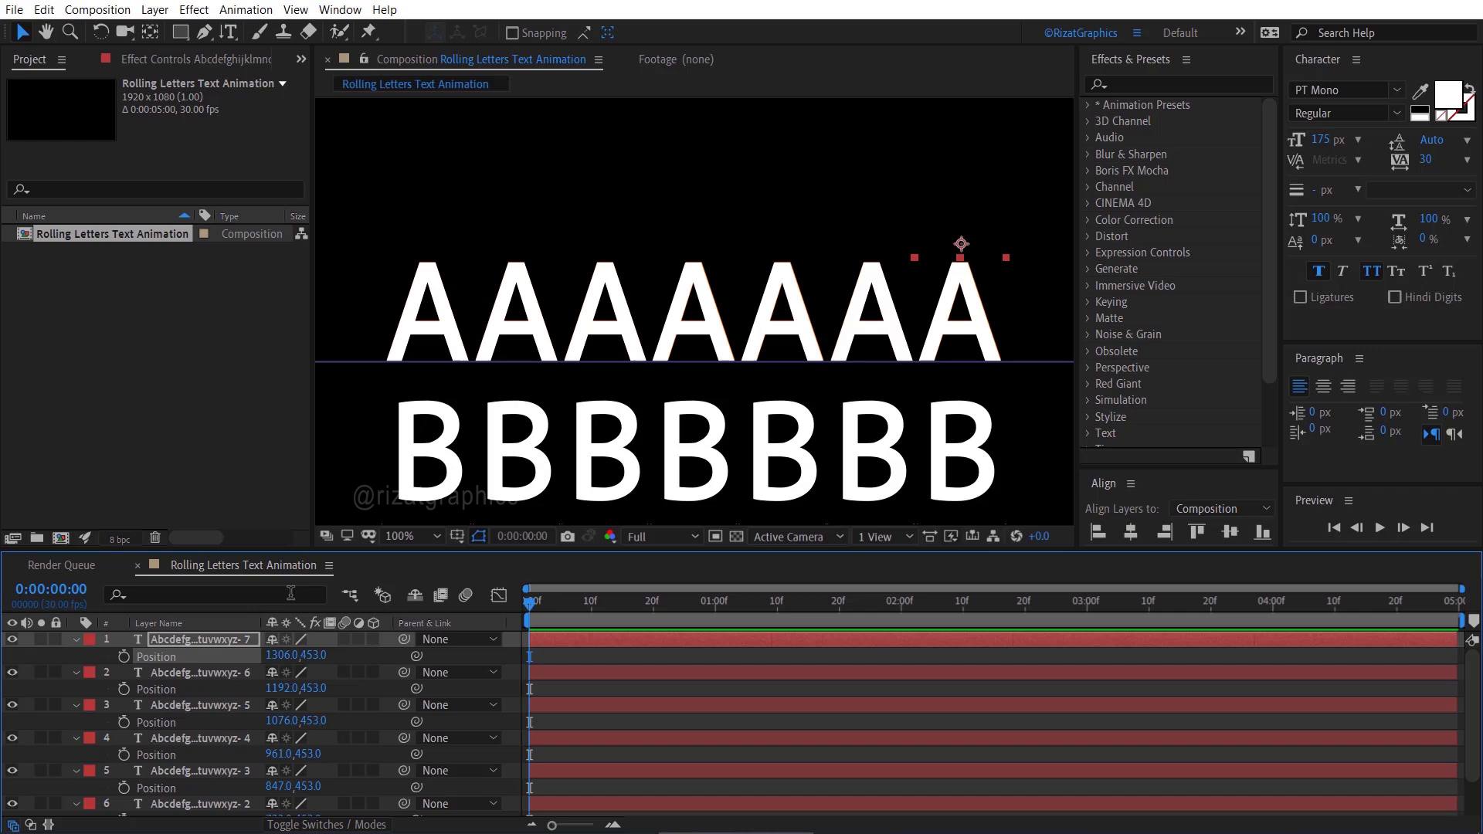
left_click(387, 536)
Fit the view, collapse the columns' position properties, and delete the orange AAAAAAA layer
left_click(440, 216)
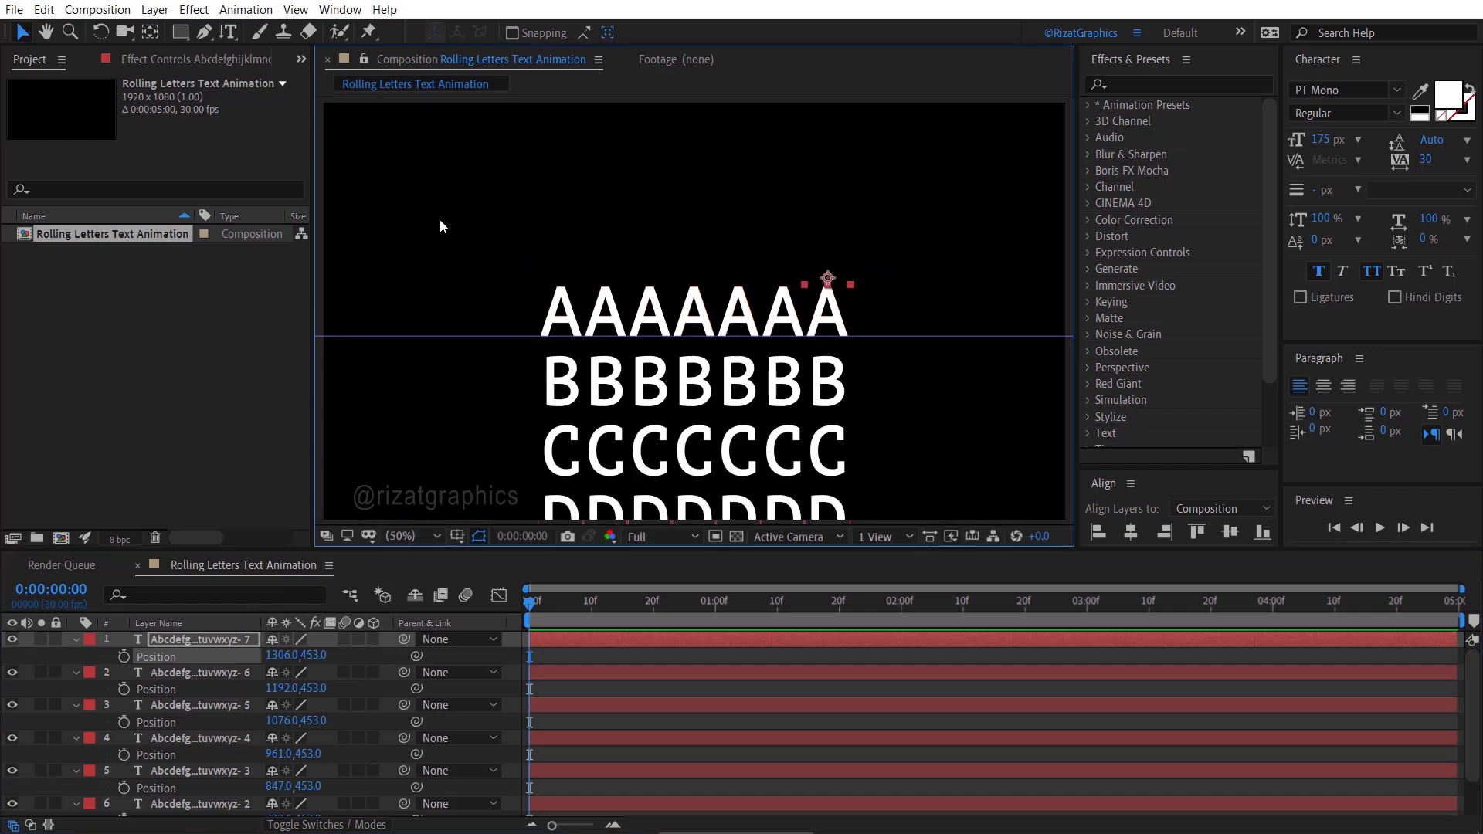
key("u")
scroll(191, 656, "down", 1)
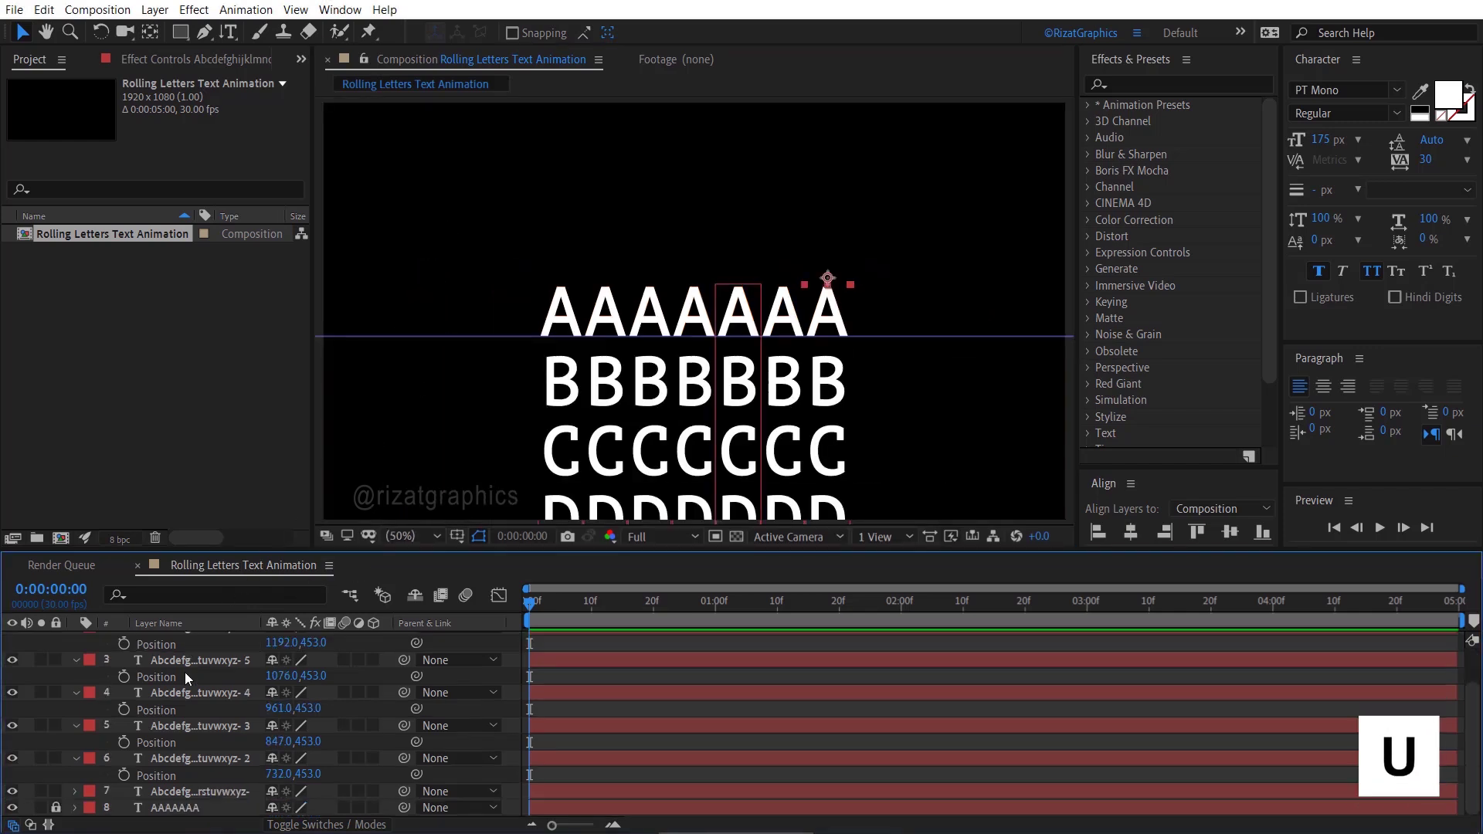
left_click(177, 790, "shift")
key("u")
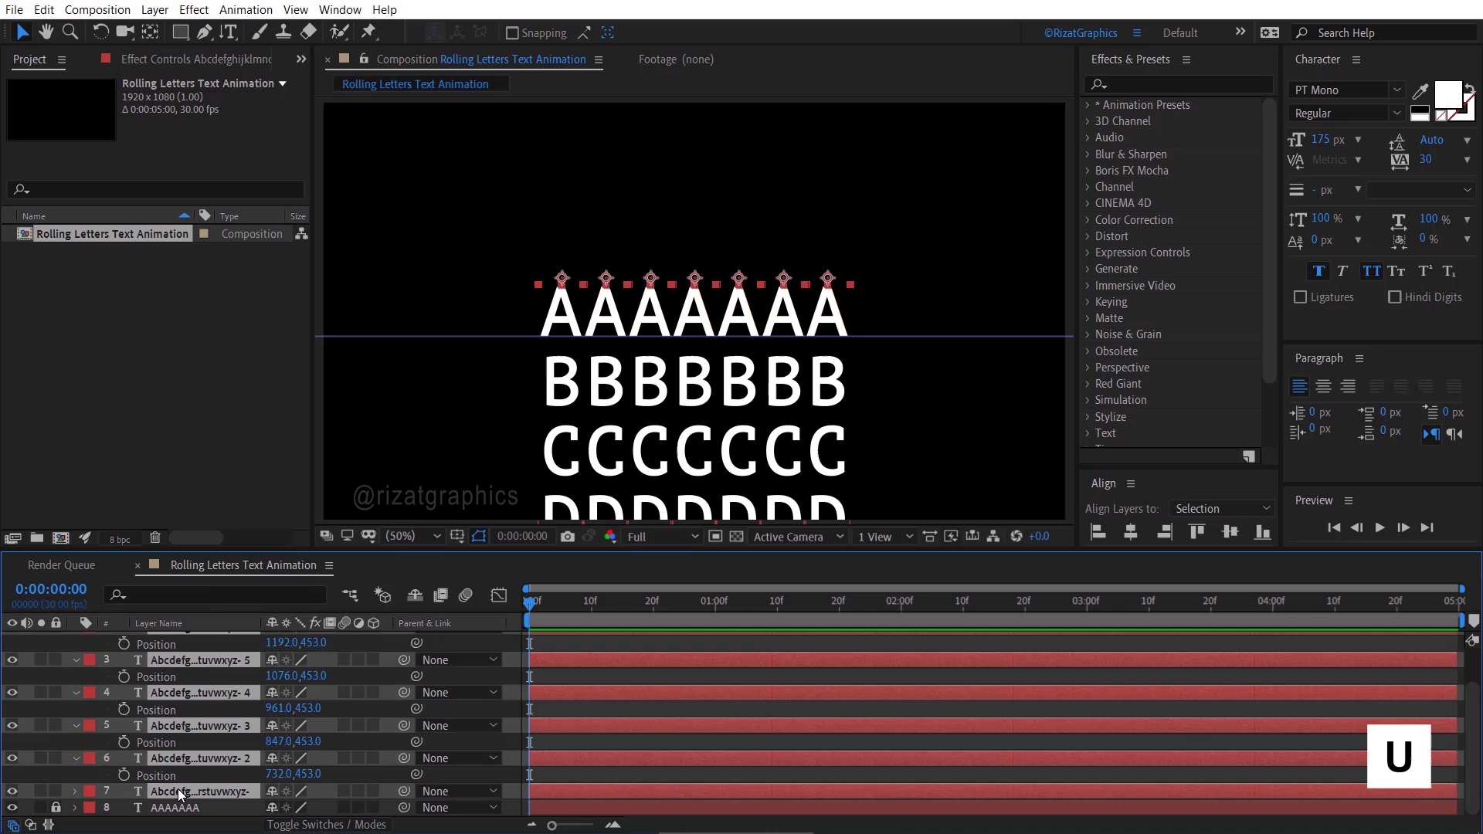
left_click(101, 775)
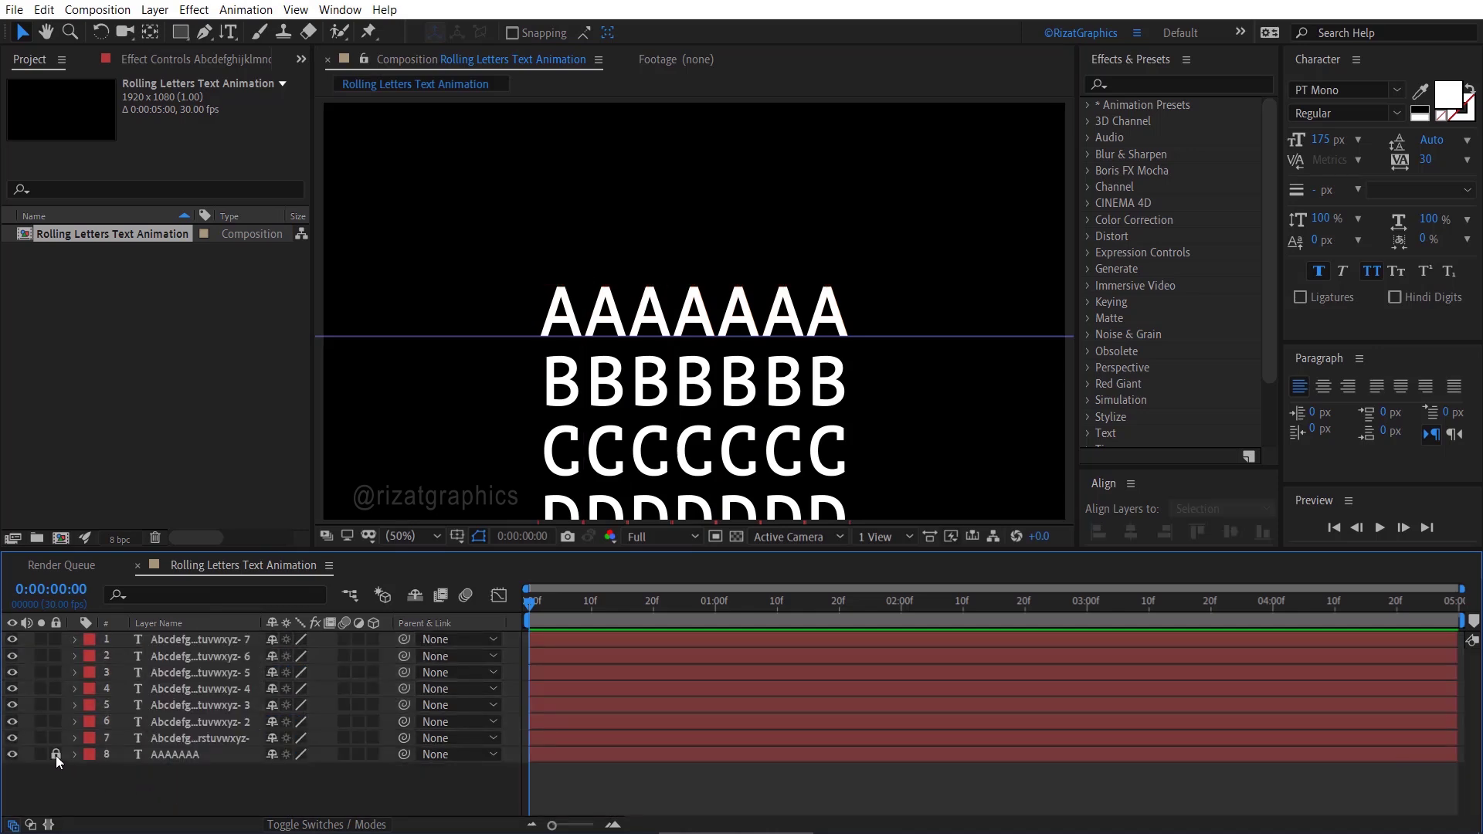
left_click(169, 757)
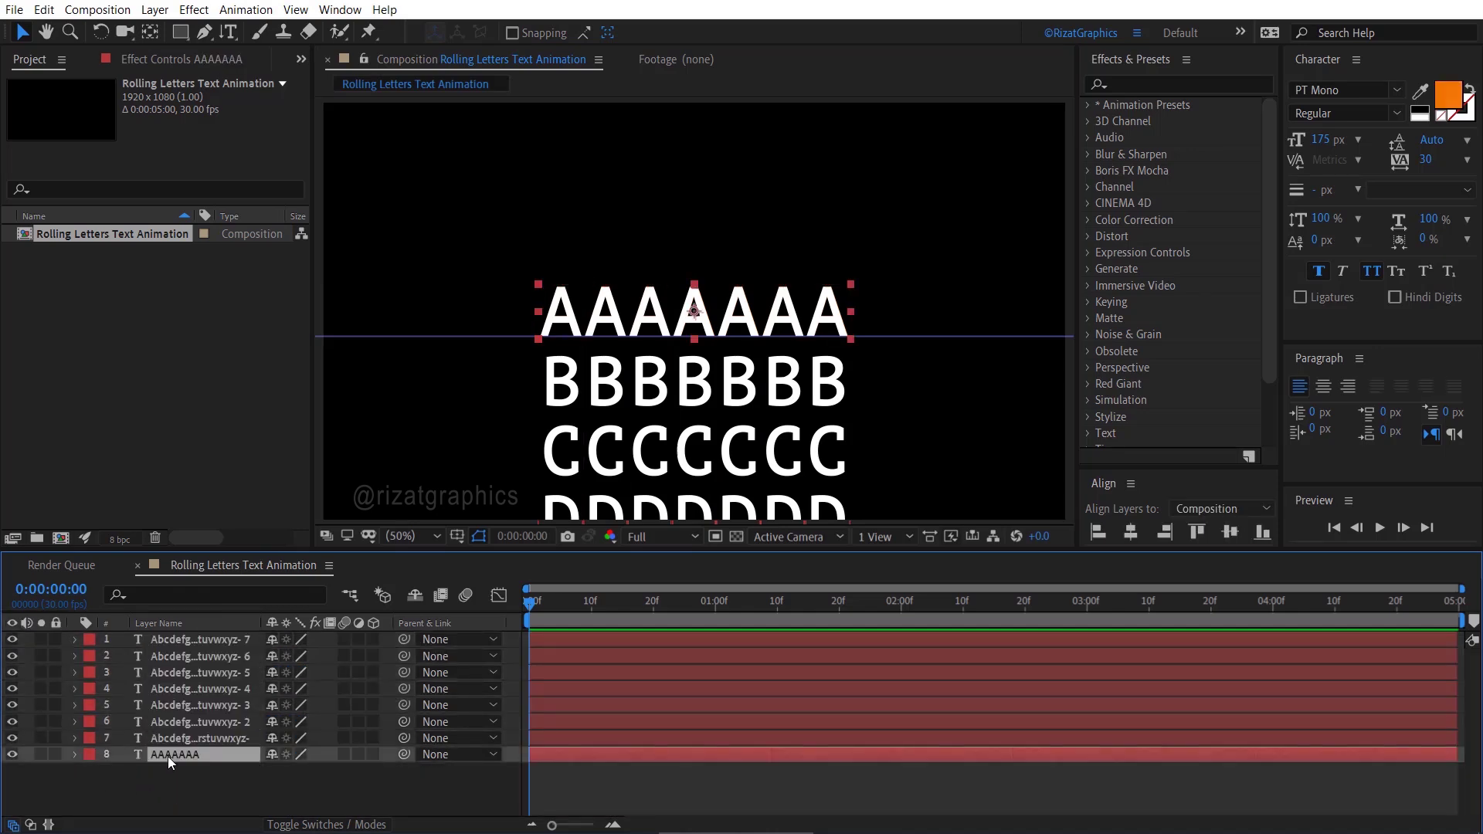
key("Delete")
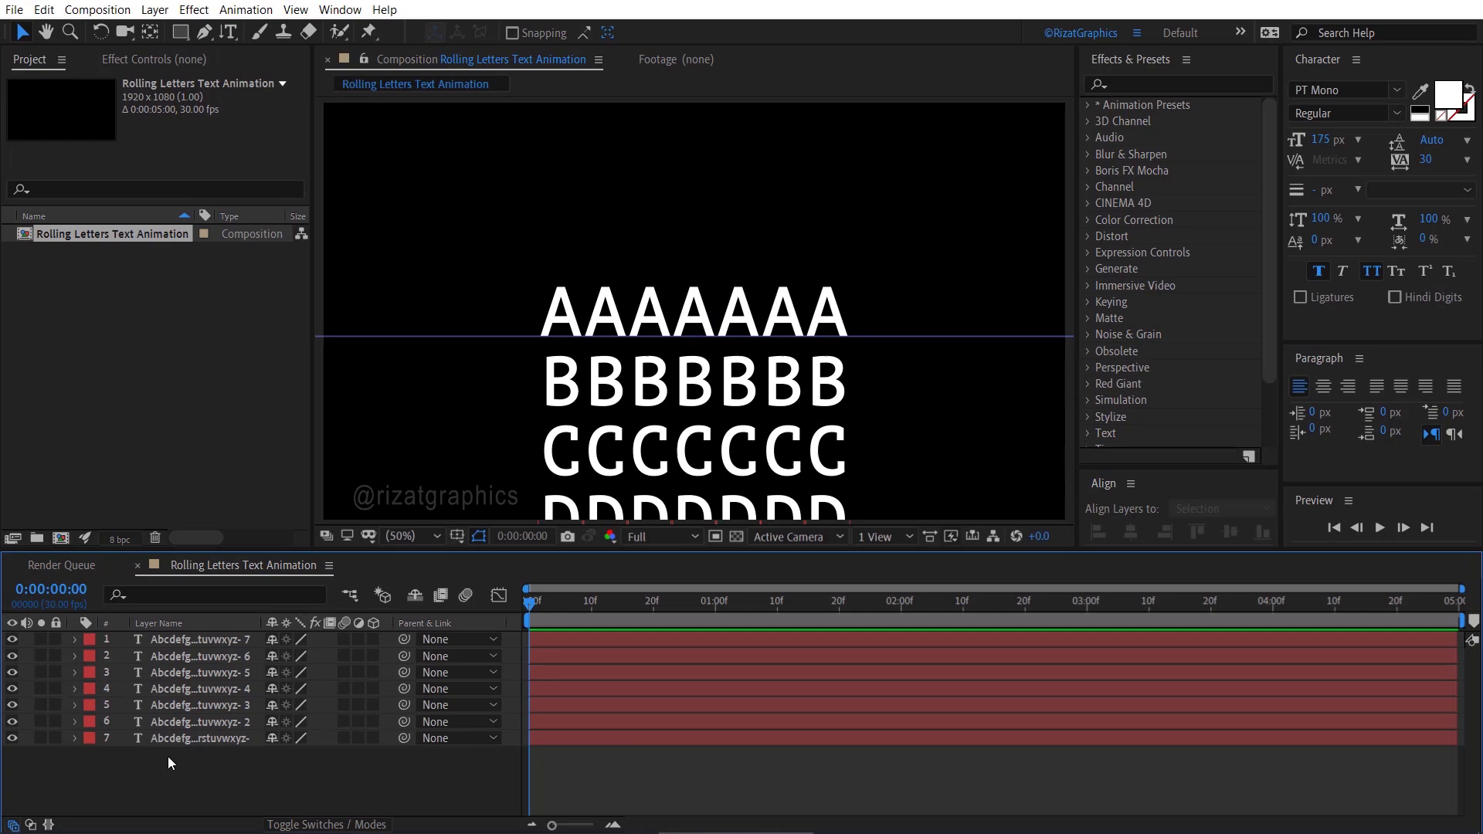
right_click(229, 778)
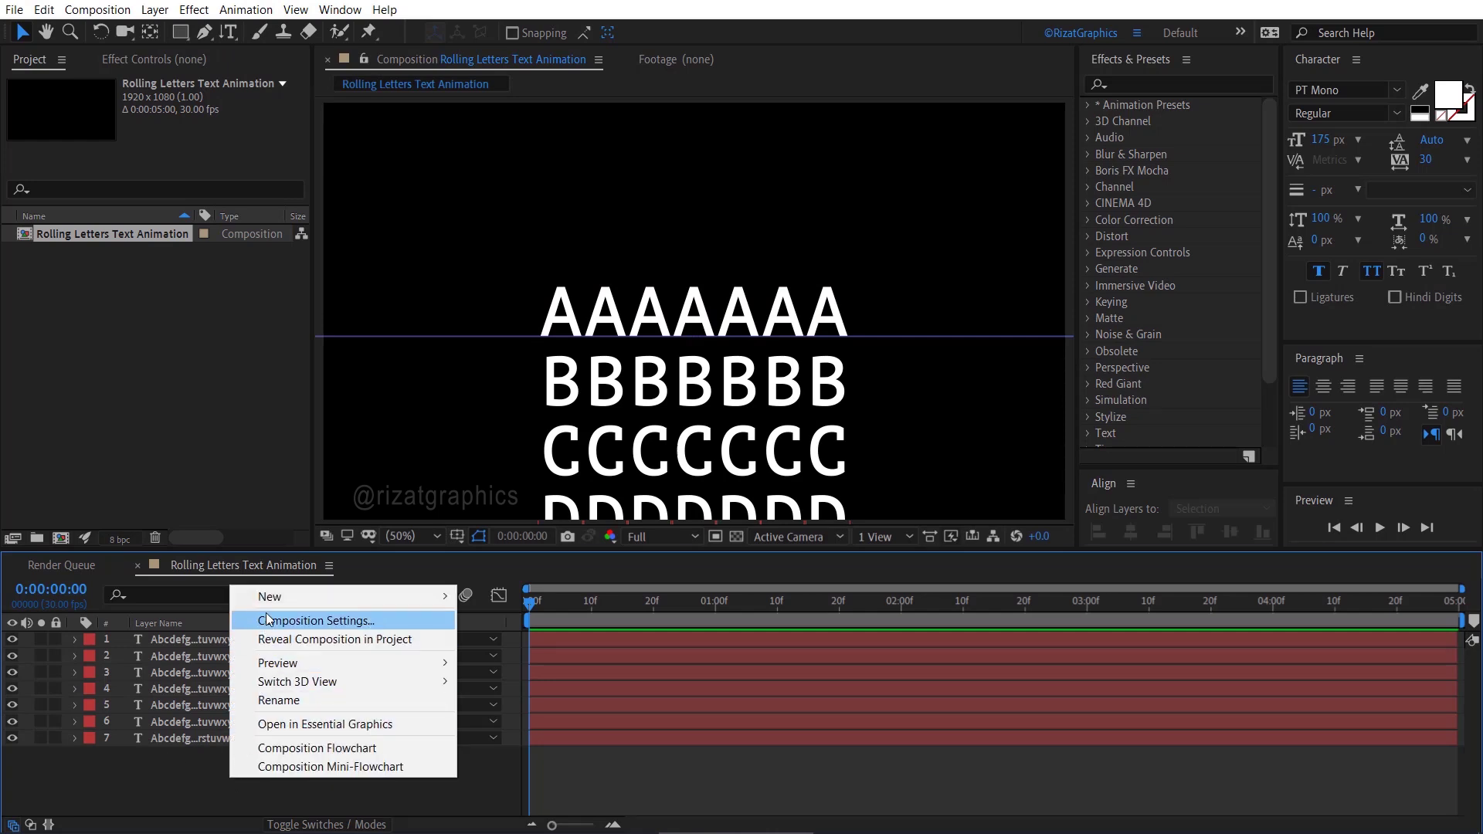
Add a new 1920×1080 white solid layer named 'Masking' from the timeline context menu
mouse_move(267, 598)
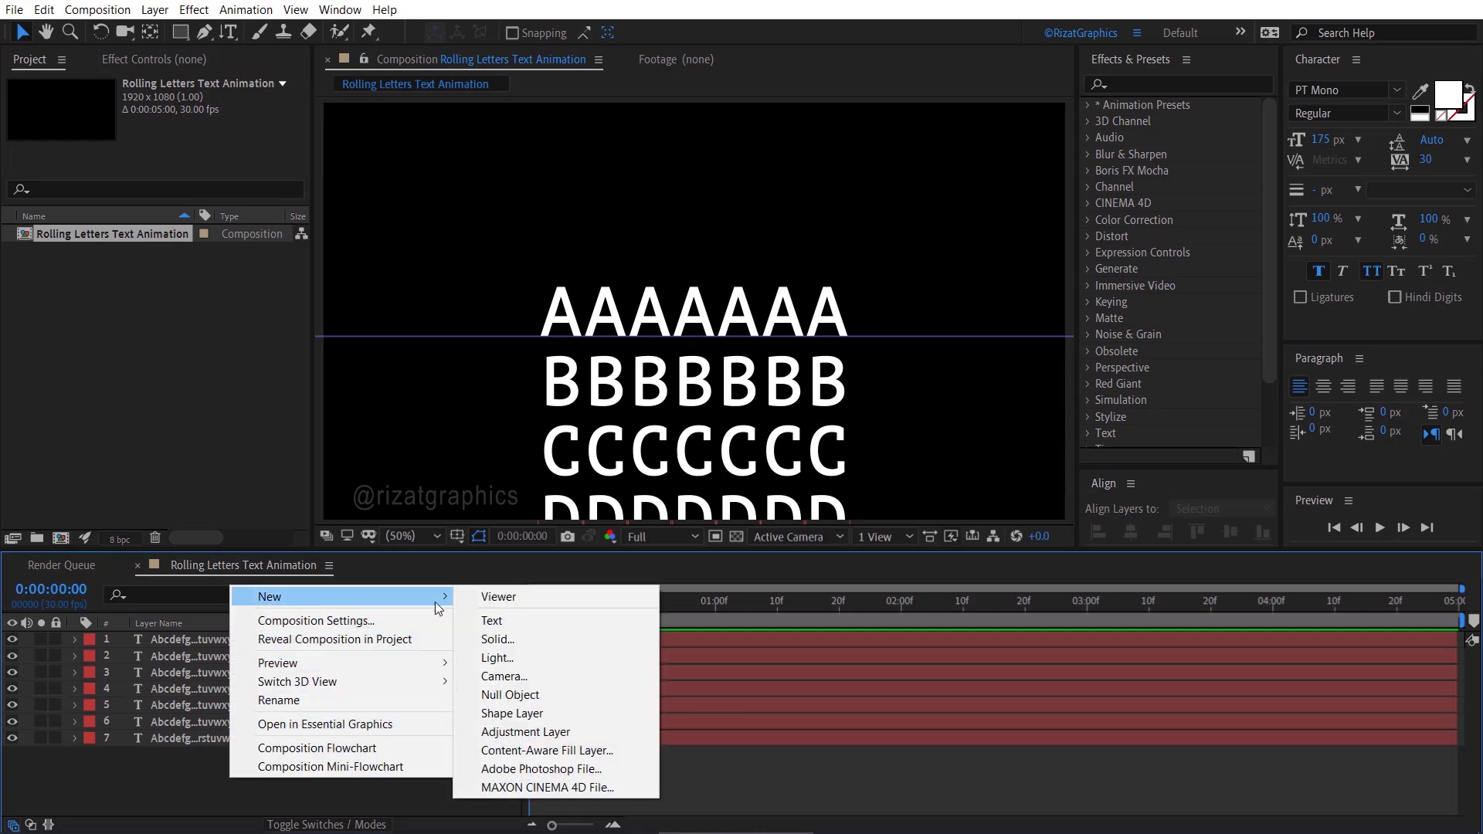
left_click(483, 641)
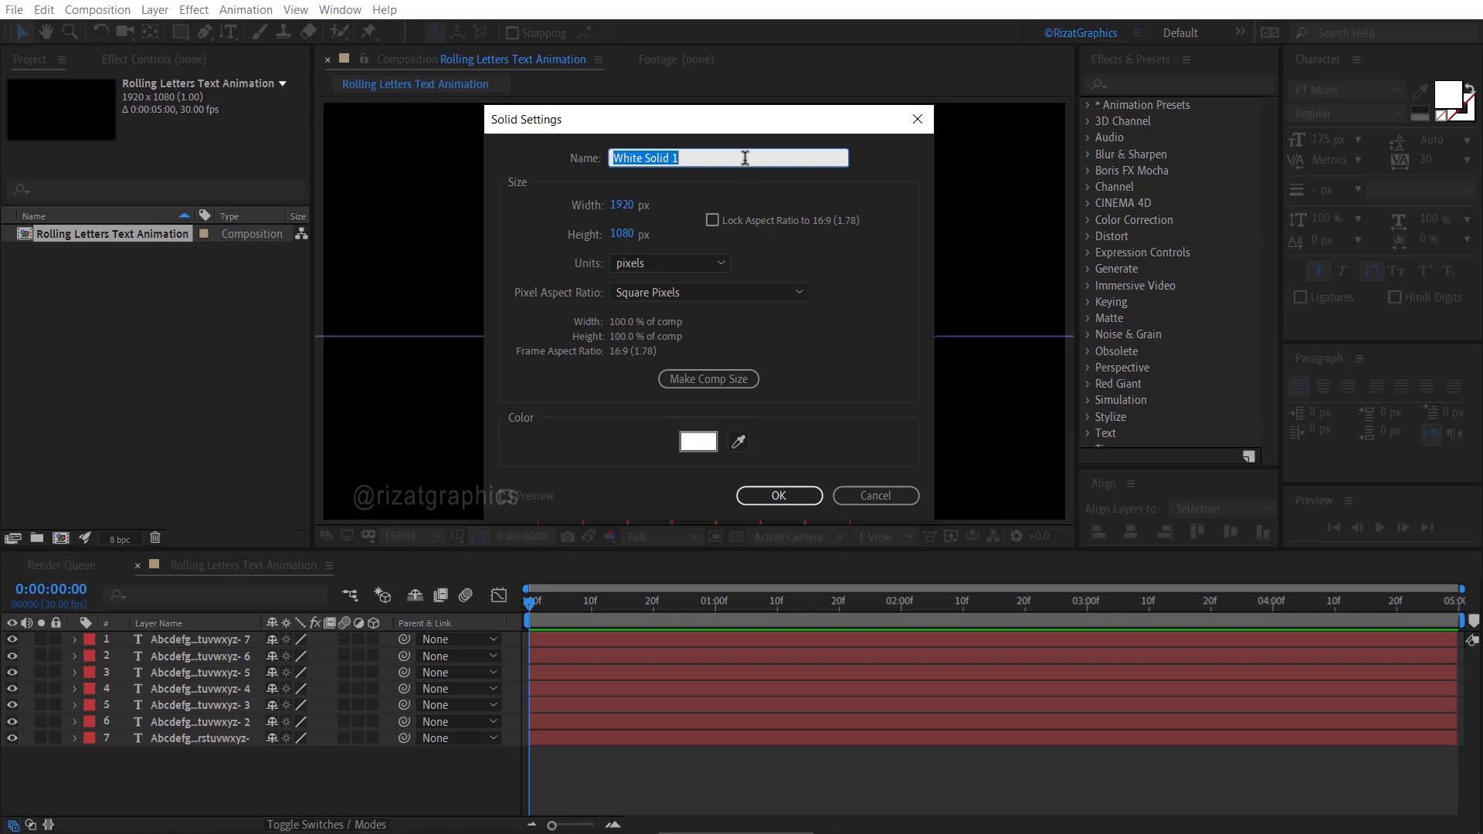
type("Masking")
left_click(768, 496)
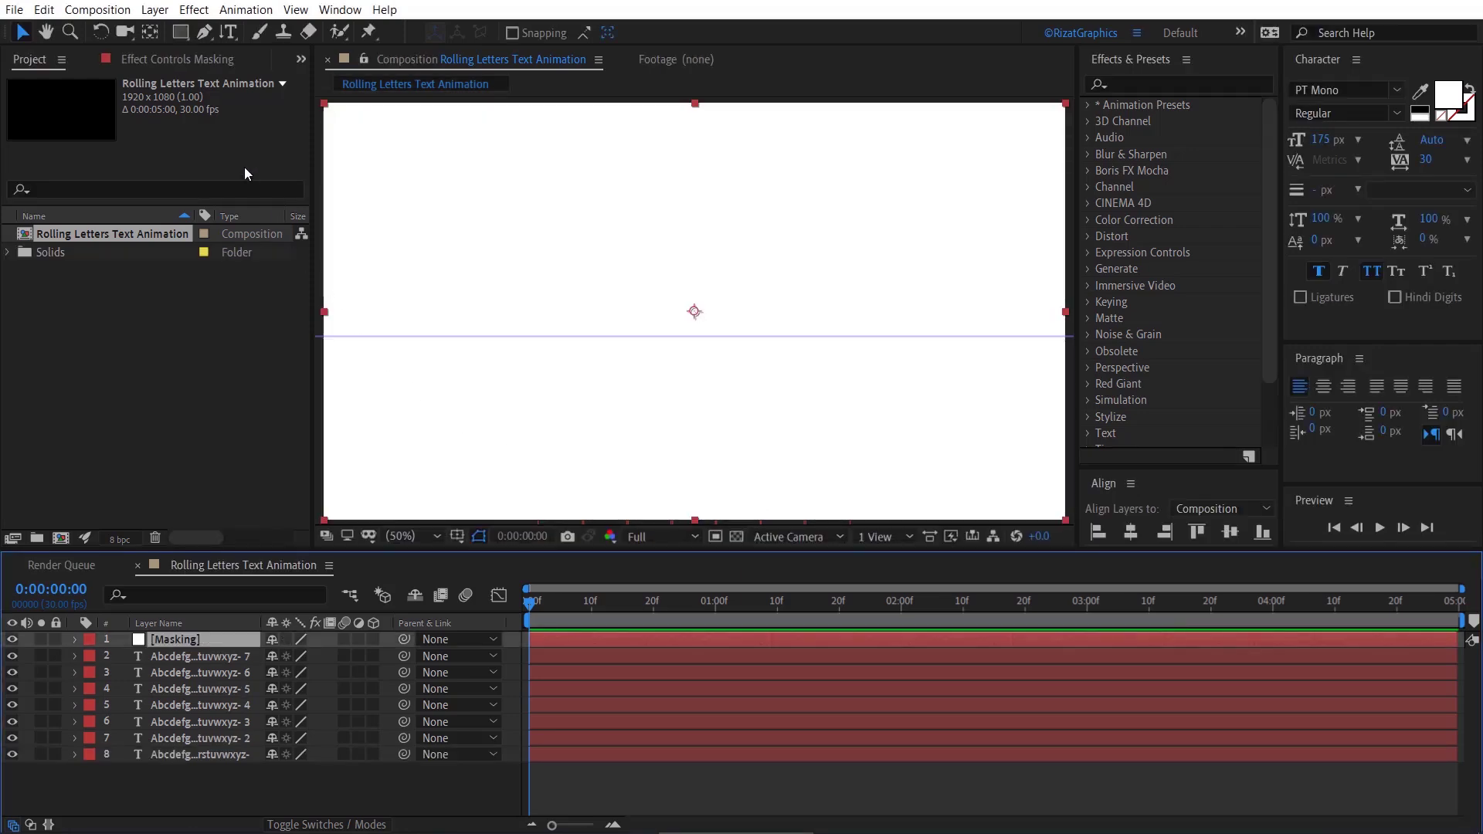
Draw a rectangle mask on the Masking solid around the top letter row, hiding the solid
left_click(182, 36)
left_click_drag(527, 278, 858, 335)
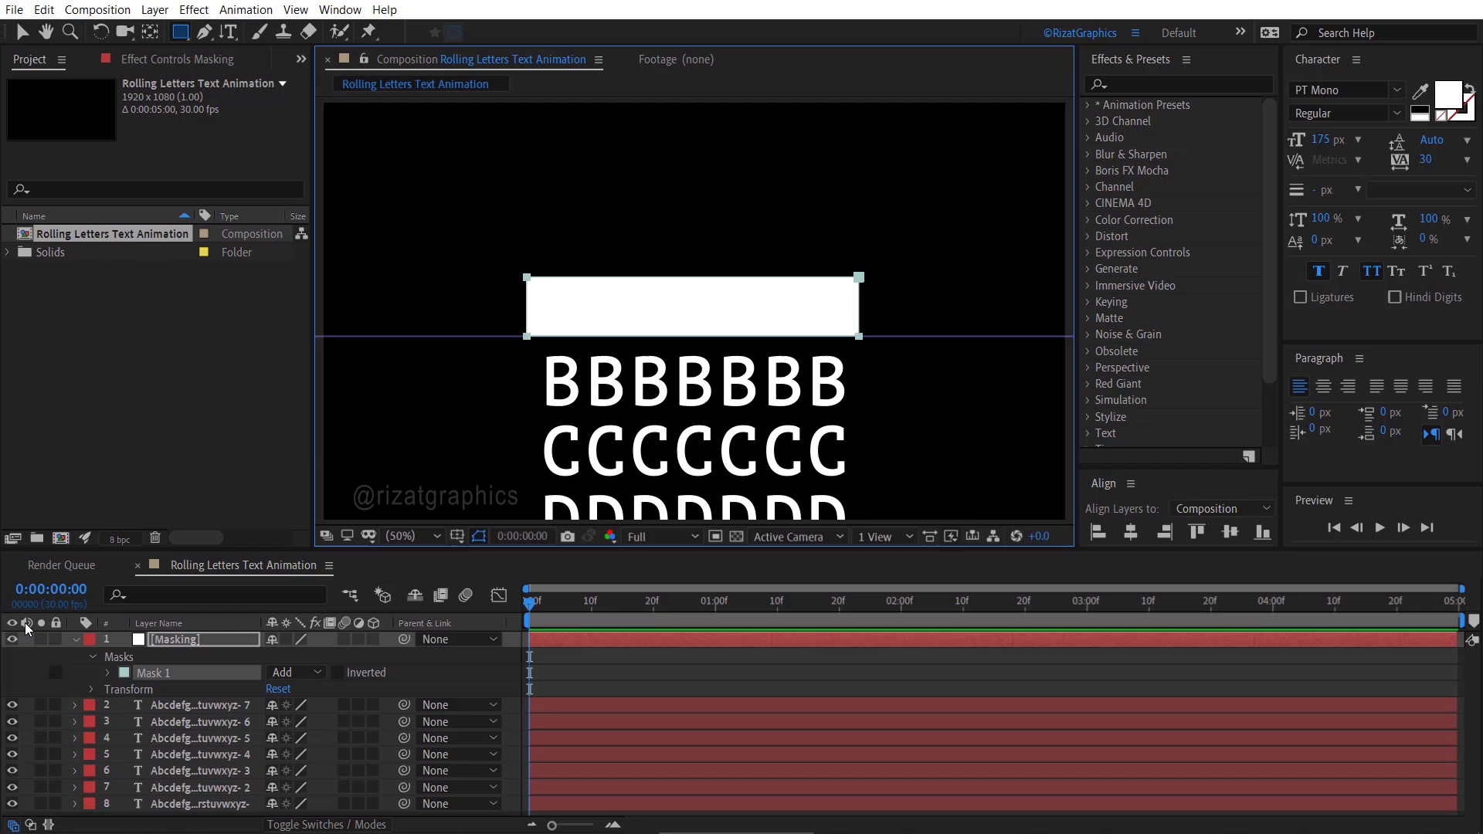
left_click(13, 640)
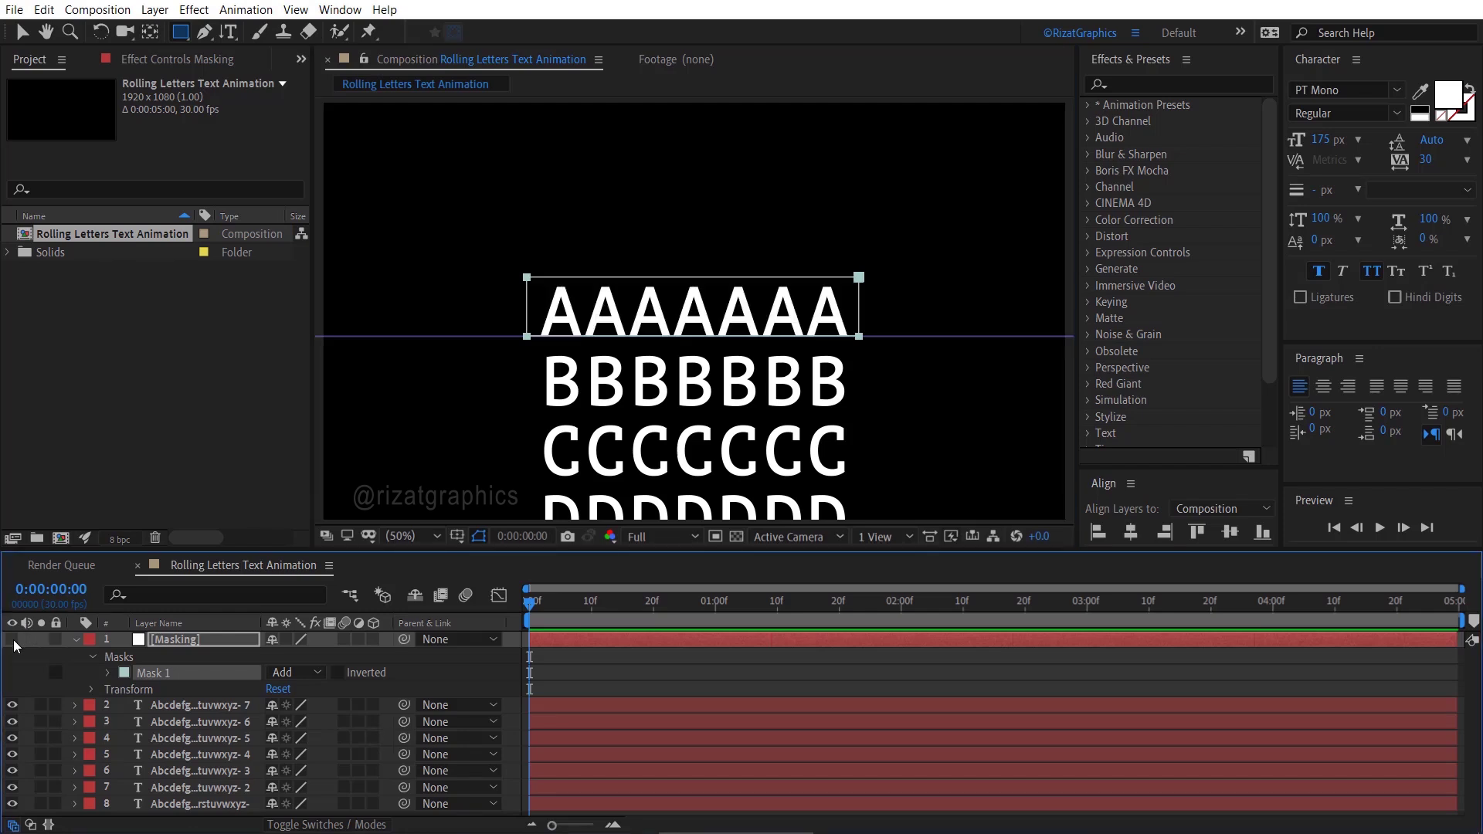
key("period")
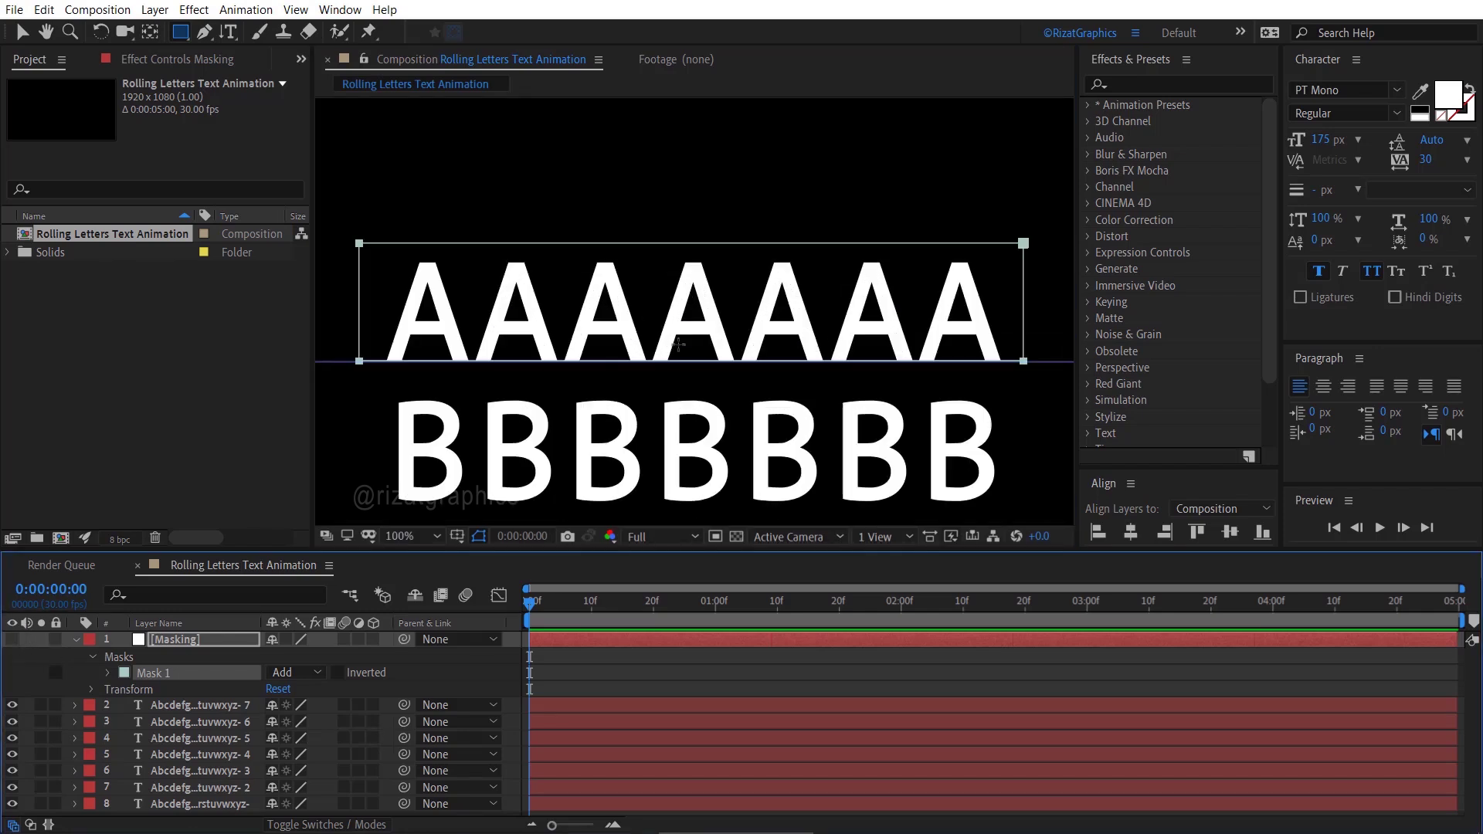
left_click(678, 343)
key("v")
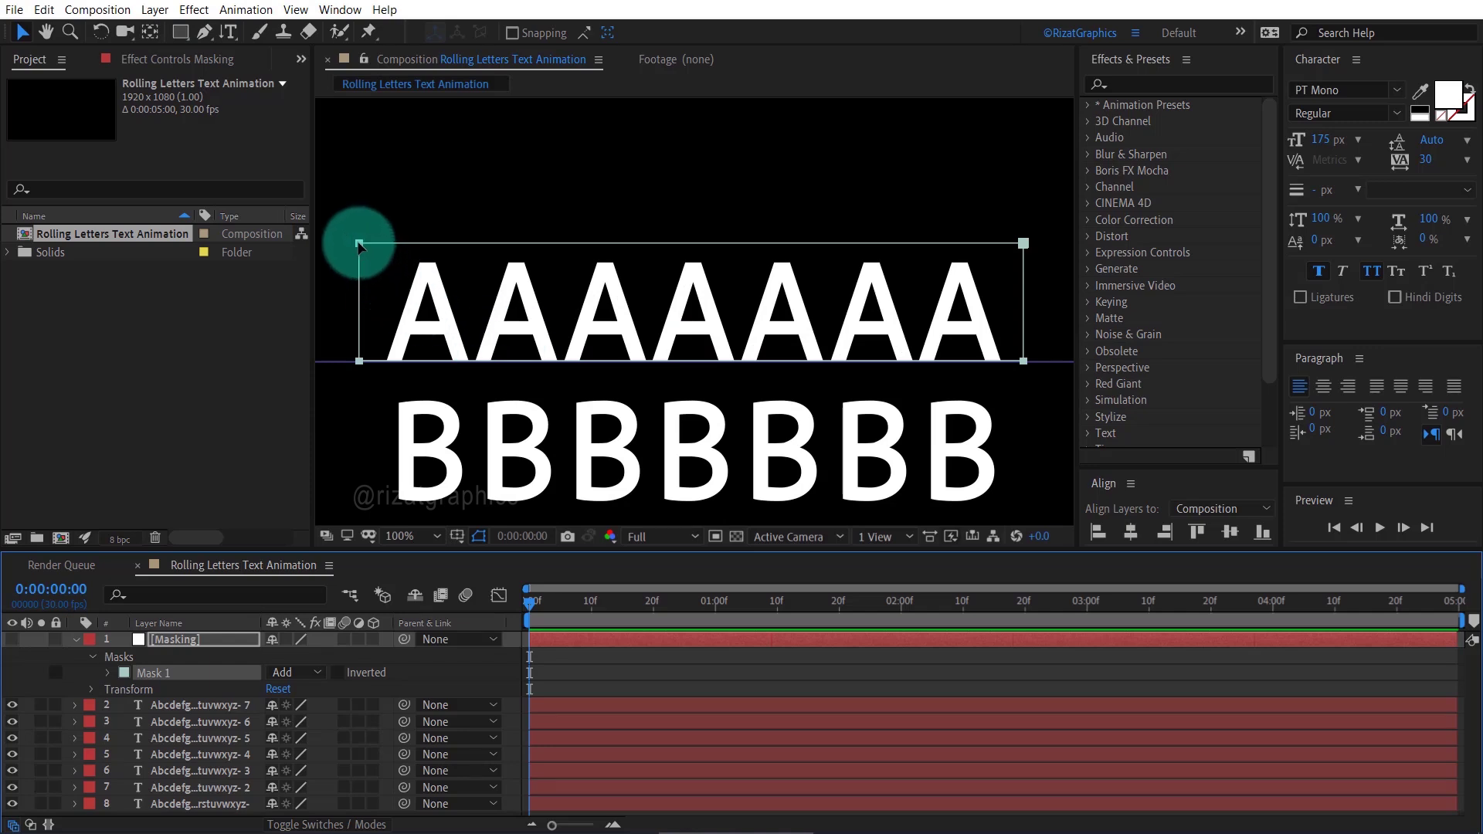
Free-transform the mask edges to hug the AAAAAAA row, then fit the view
double_click(359, 246)
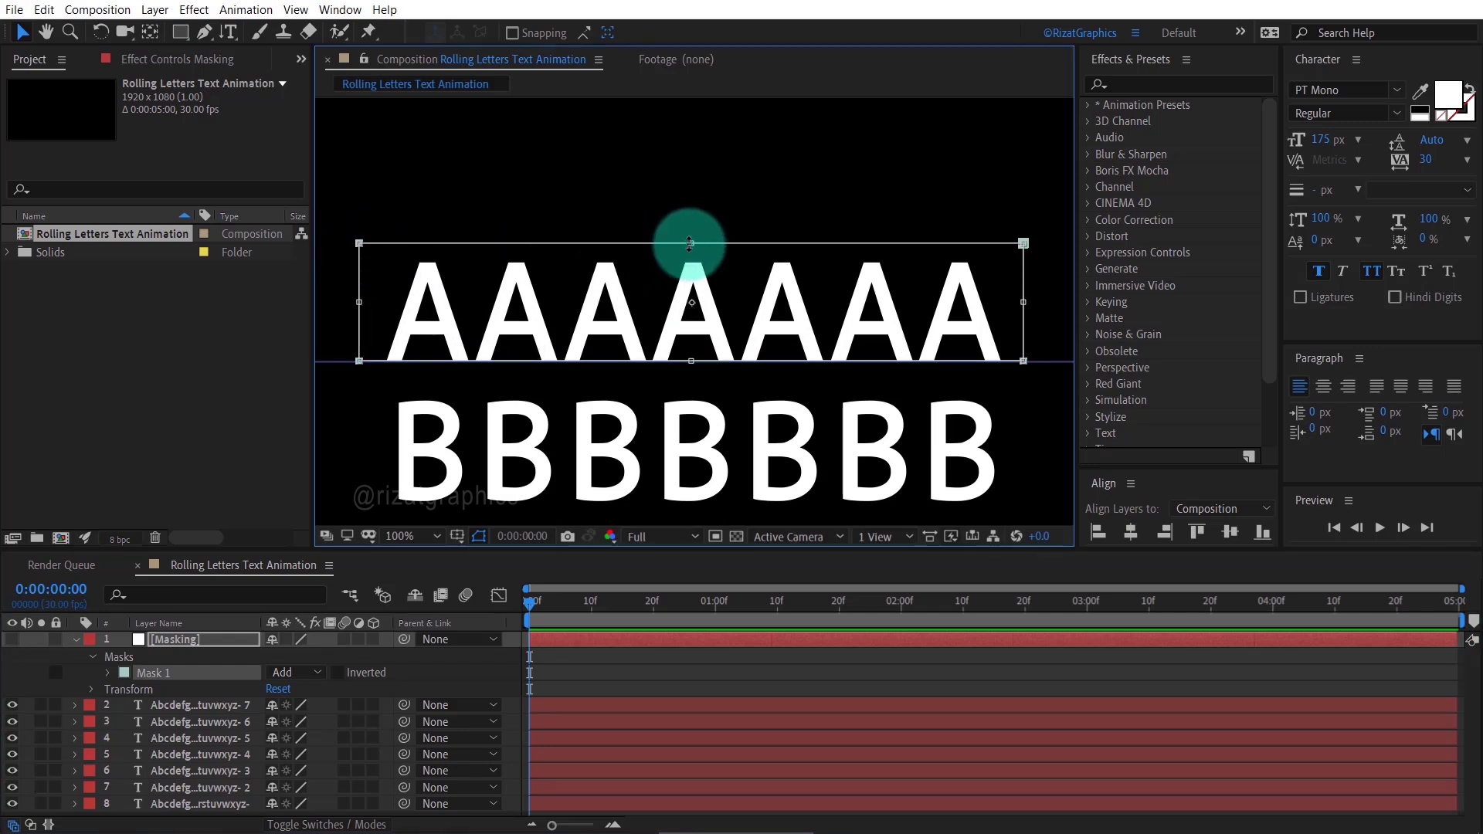
left_click_drag(690, 244, 690, 258)
left_click_drag(359, 309, 384, 311)
left_click_drag(698, 258, 698, 260)
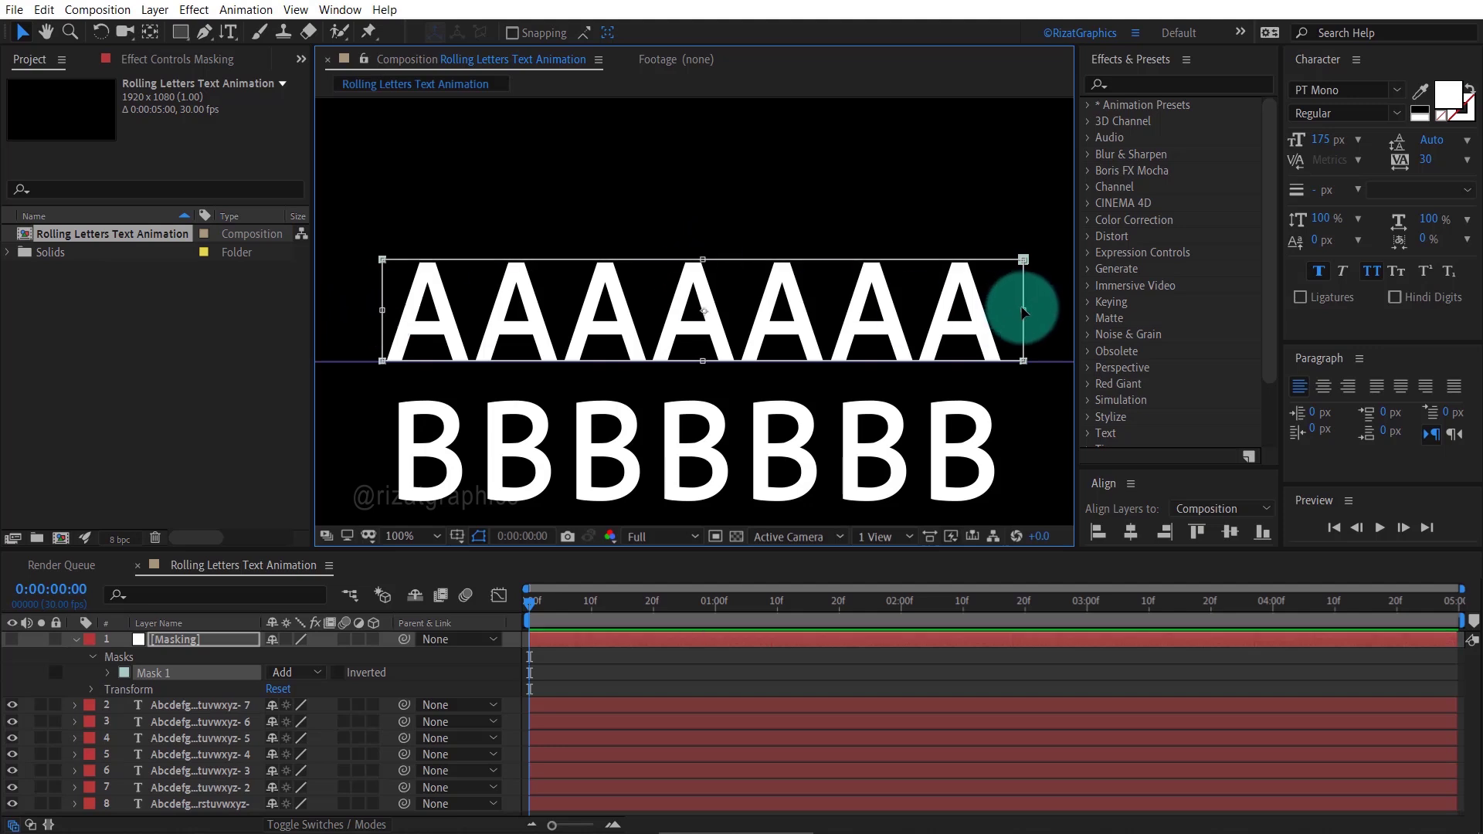
left_click_drag(1022, 310, 1008, 311)
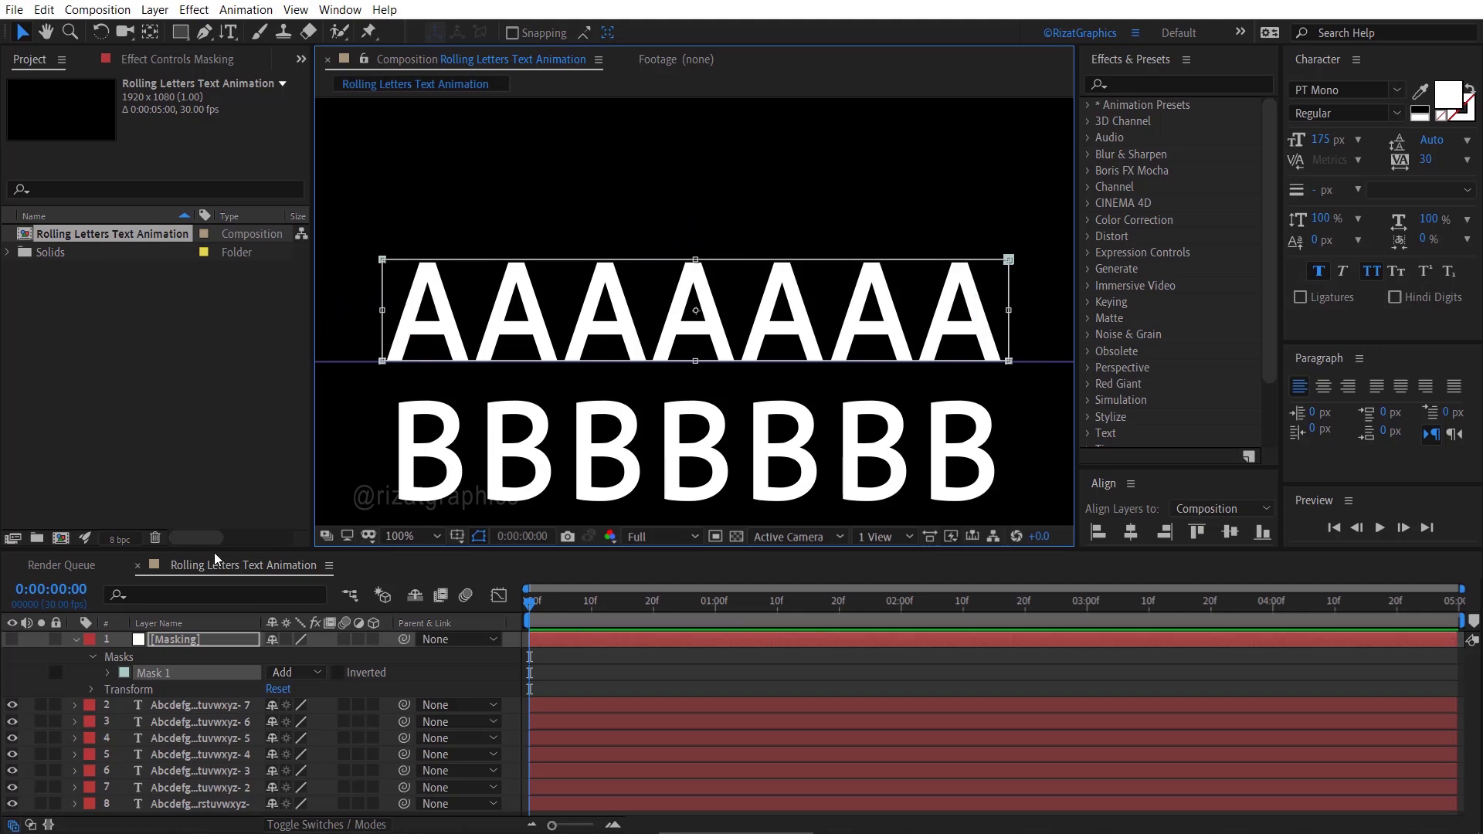
left_click(74, 641)
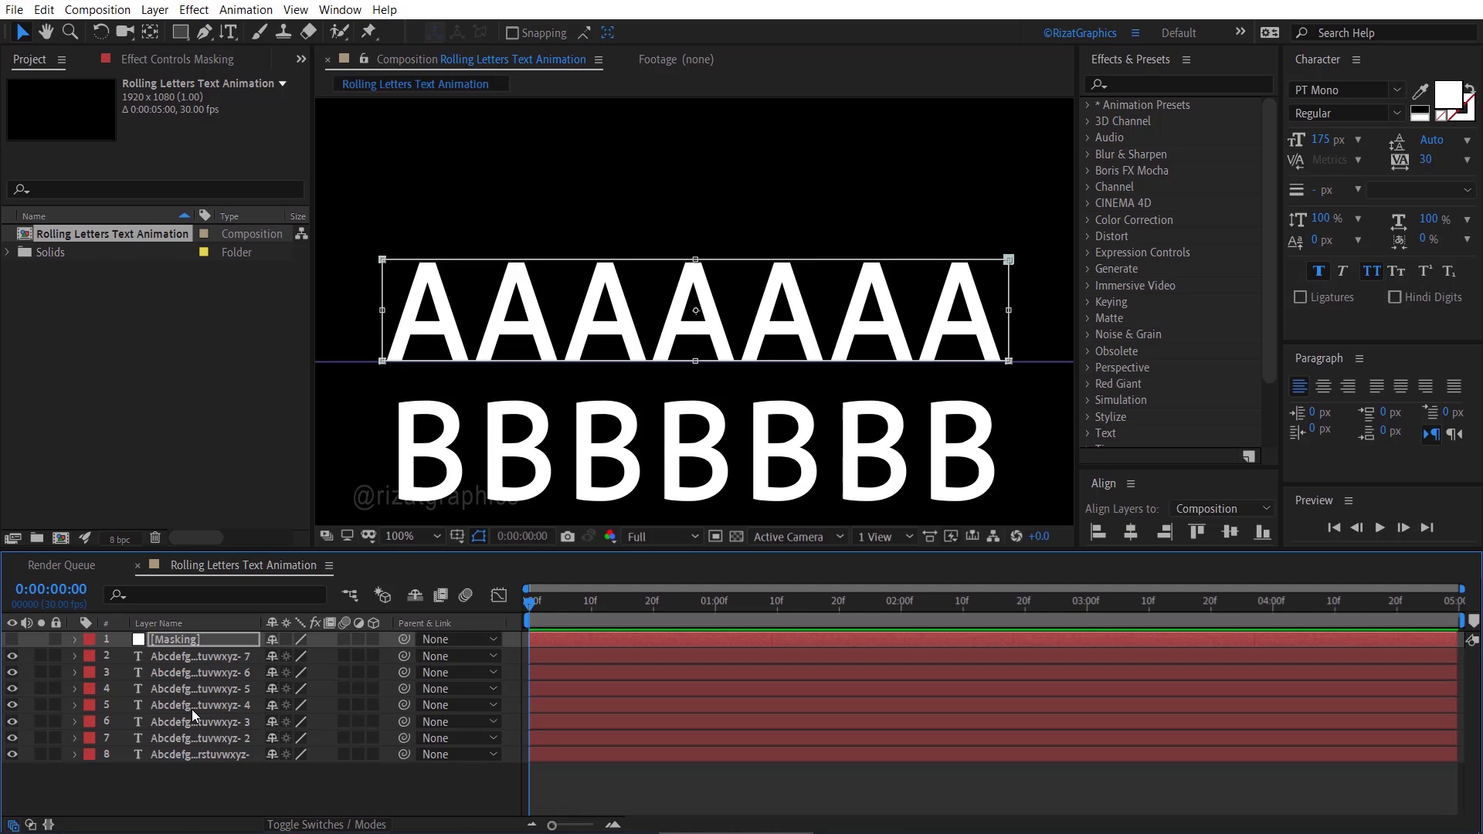
left_click(399, 542)
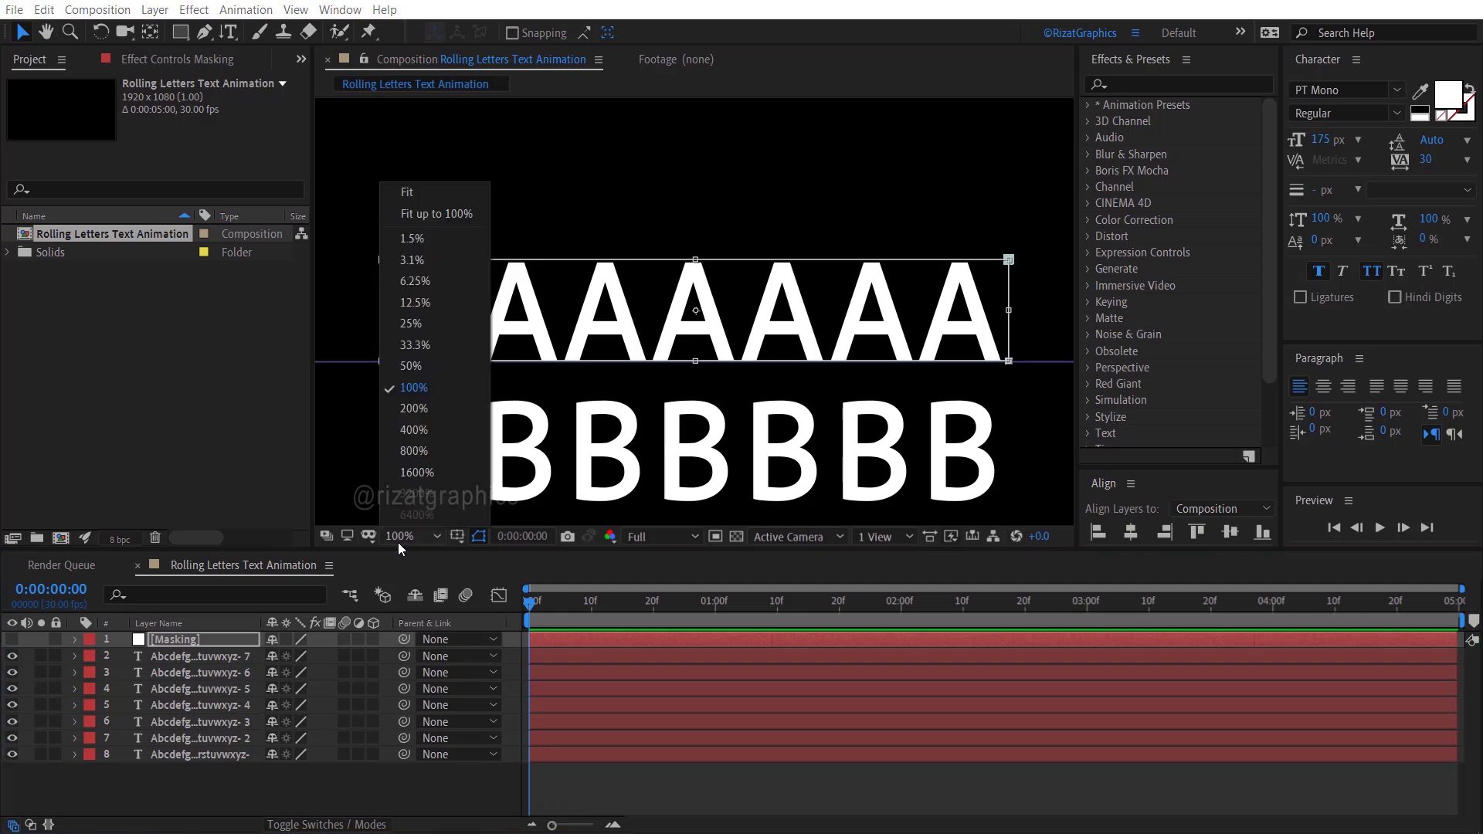
left_click(444, 214)
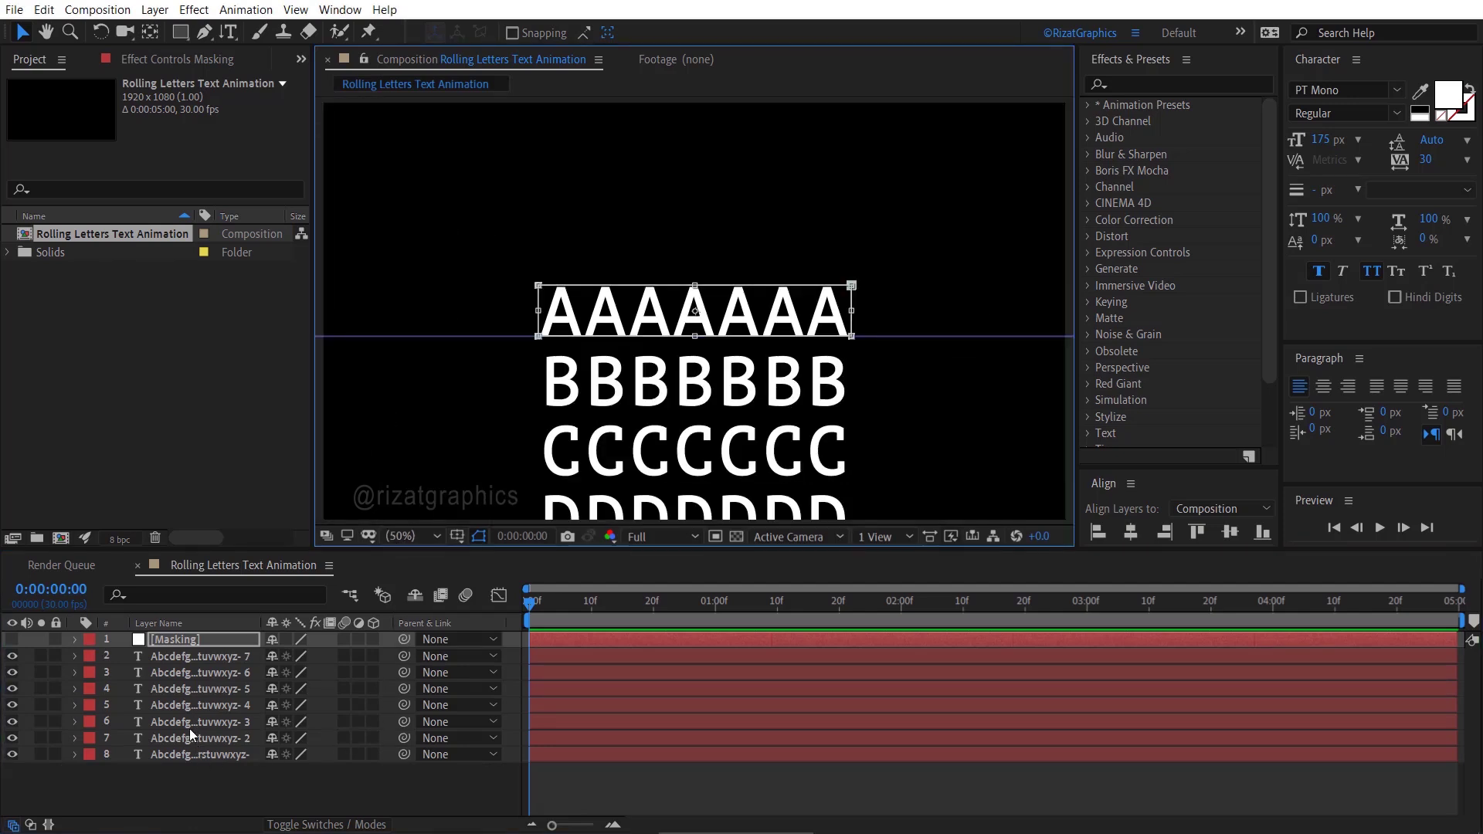
Rename layers 8, 7 and 6 to R, O and L
left_click(182, 755)
key("Return")
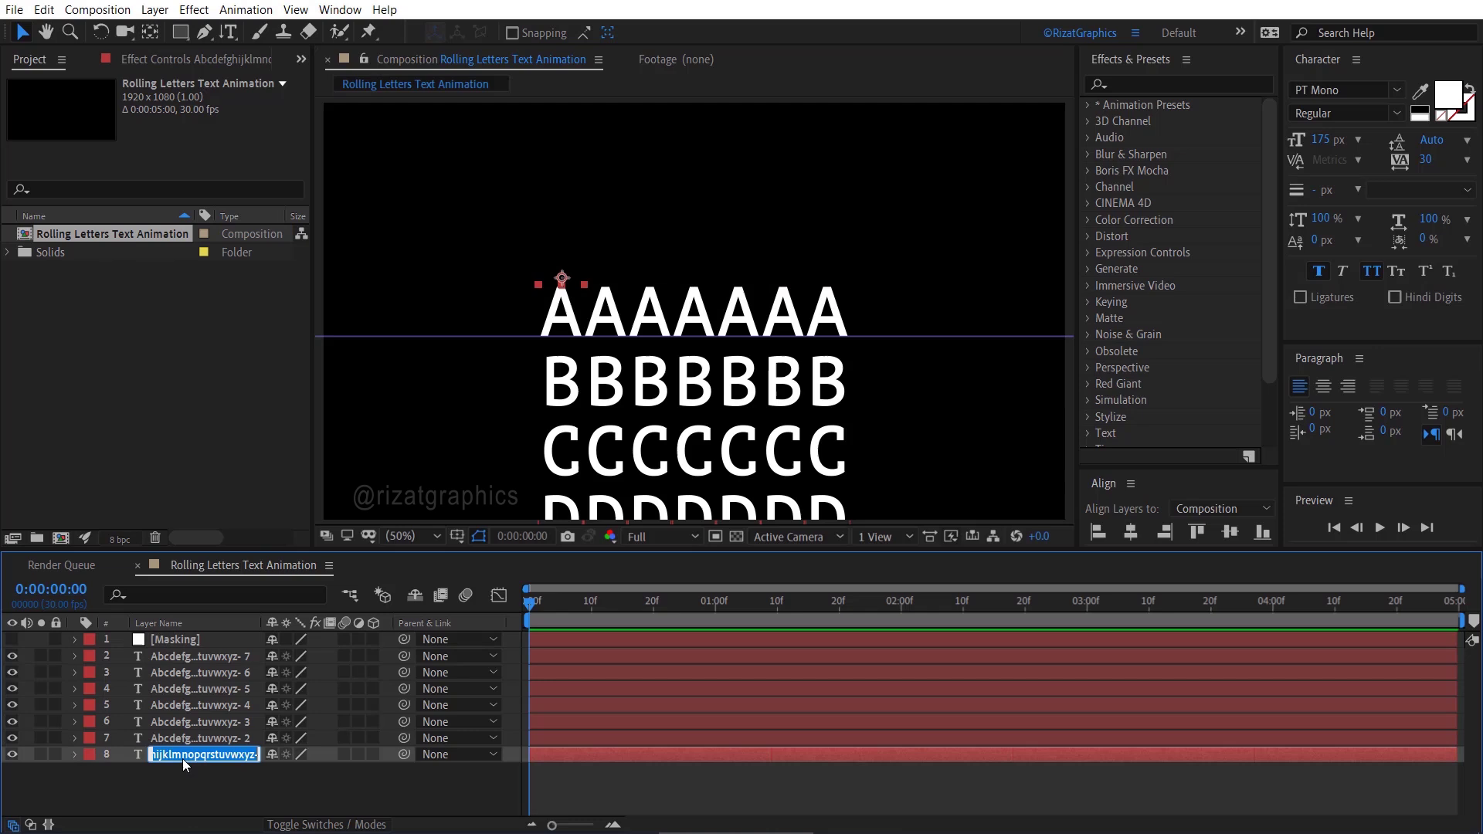
type("R")
left_click(182, 743)
key("Return")
type("O")
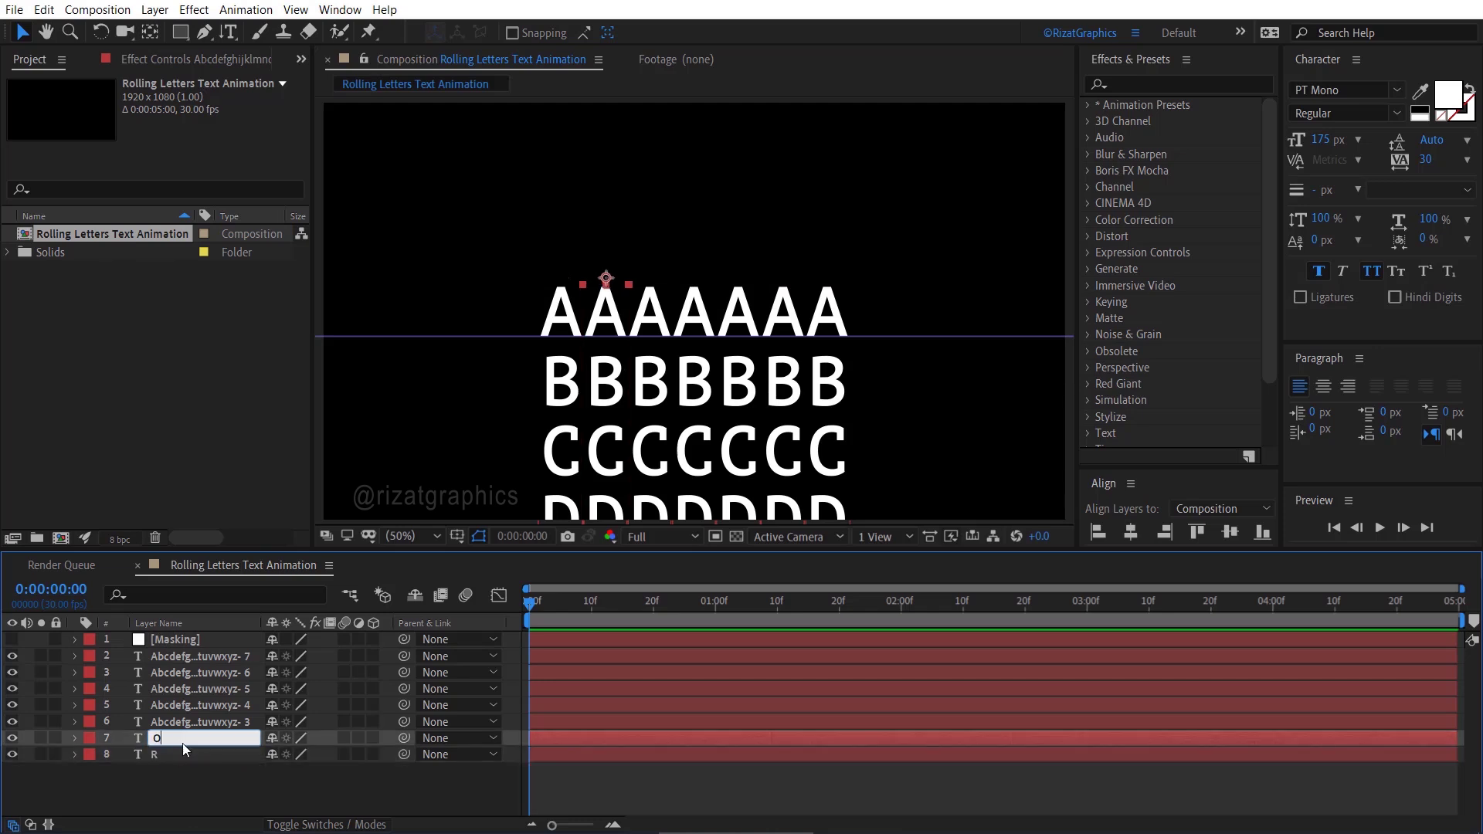
left_click(183, 725)
key("Return")
type("L")
Rename layers 5, 4, 3 and 2 to L, I, N and G
left_click(183, 705)
key("Return")
type("L")
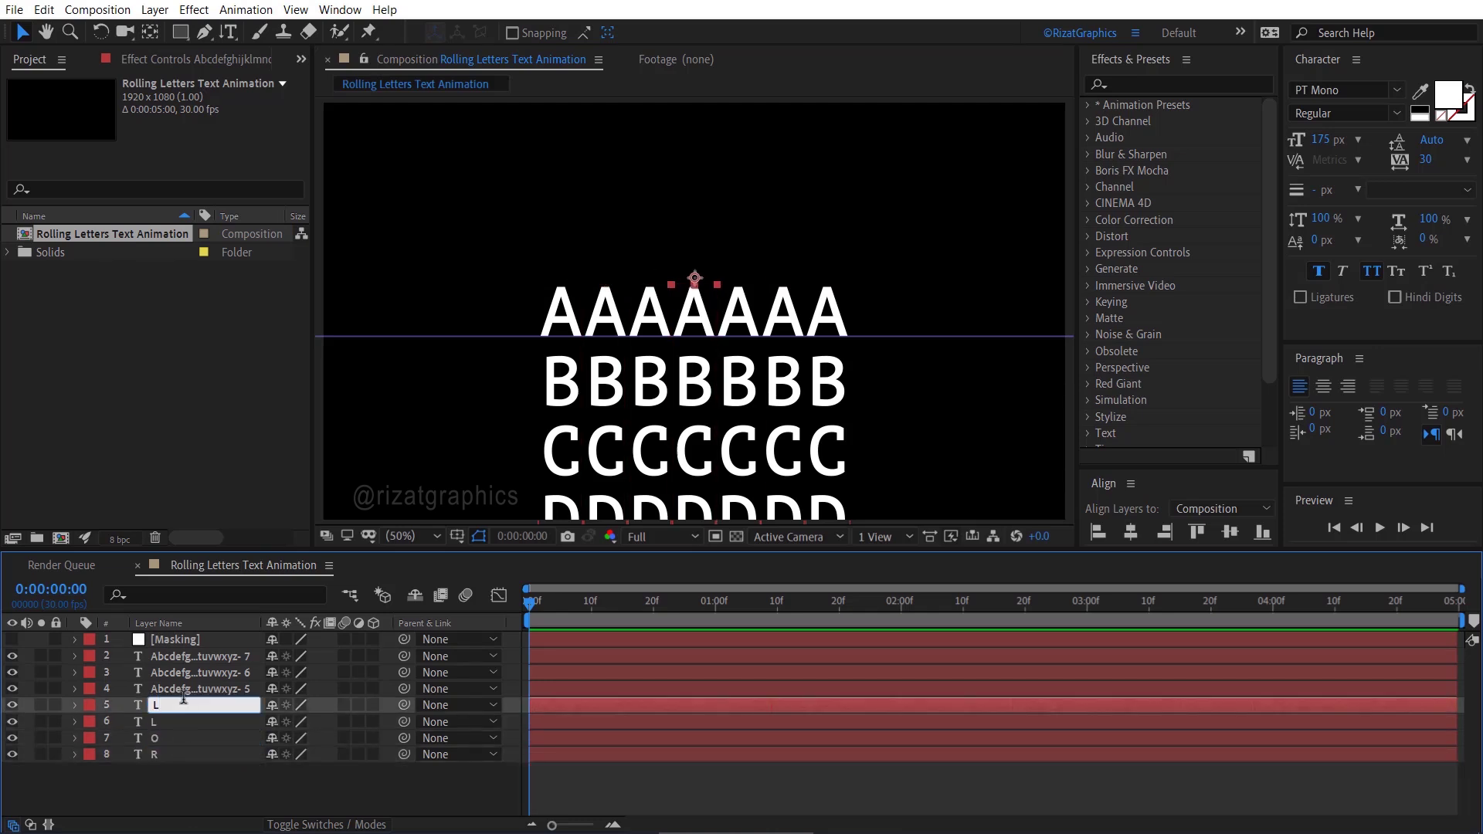
left_click(183, 690)
key("Return")
type("I")
left_click(183, 673)
key("Return")
type("N")
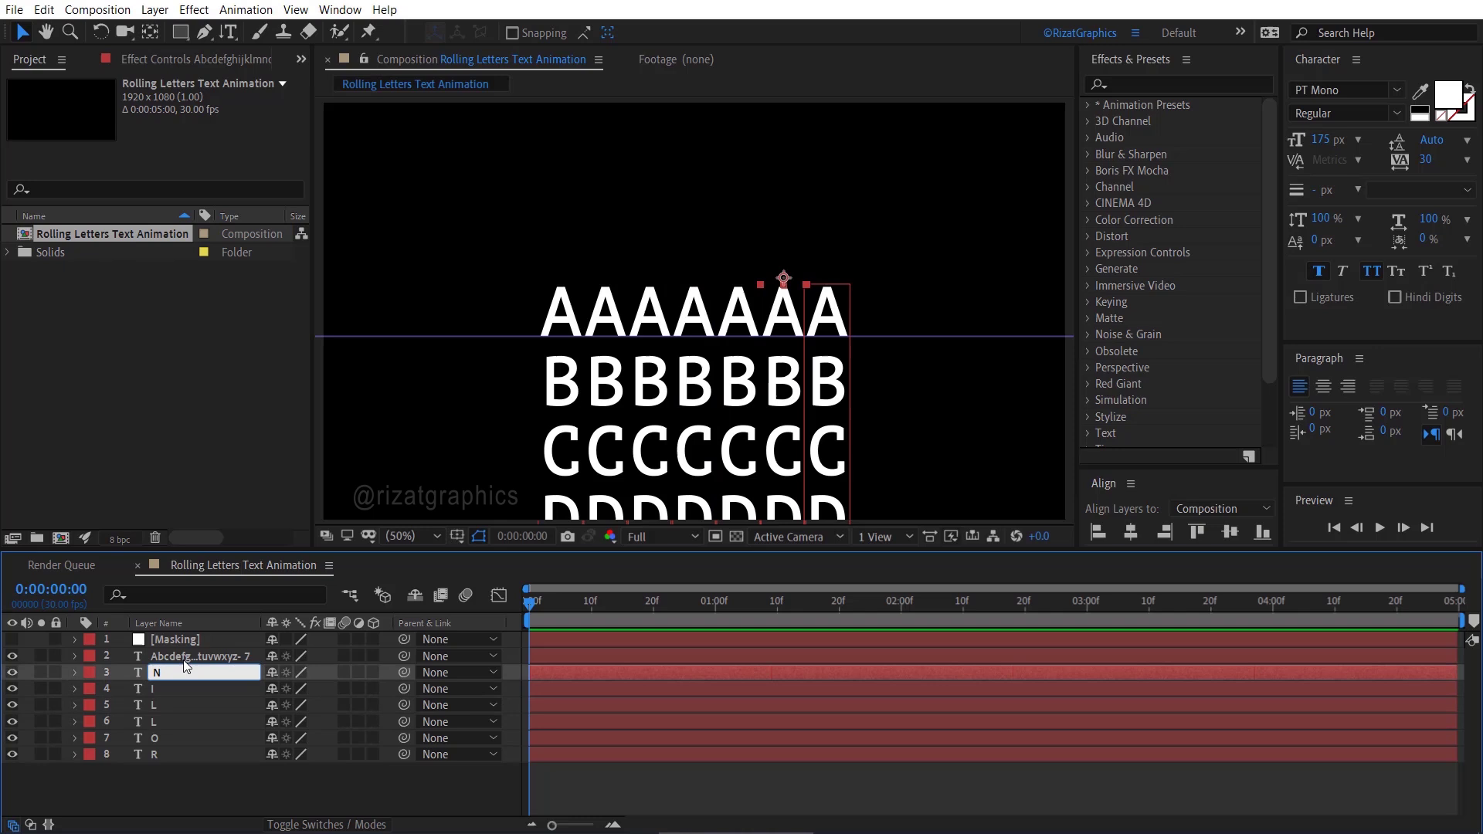
left_click(185, 658)
key("Return")
type("G")
left_click(183, 669)
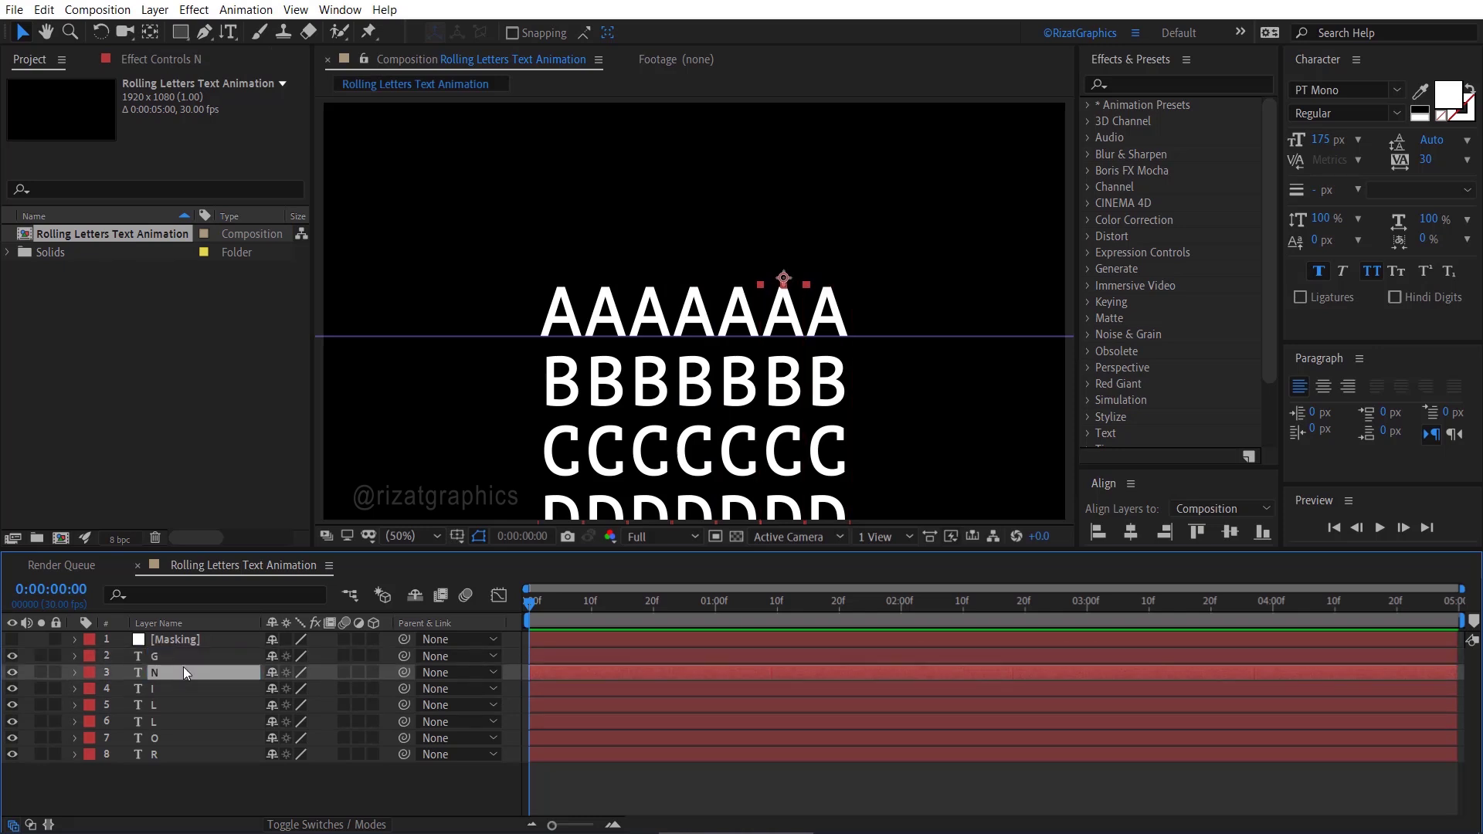
left_click(183, 657)
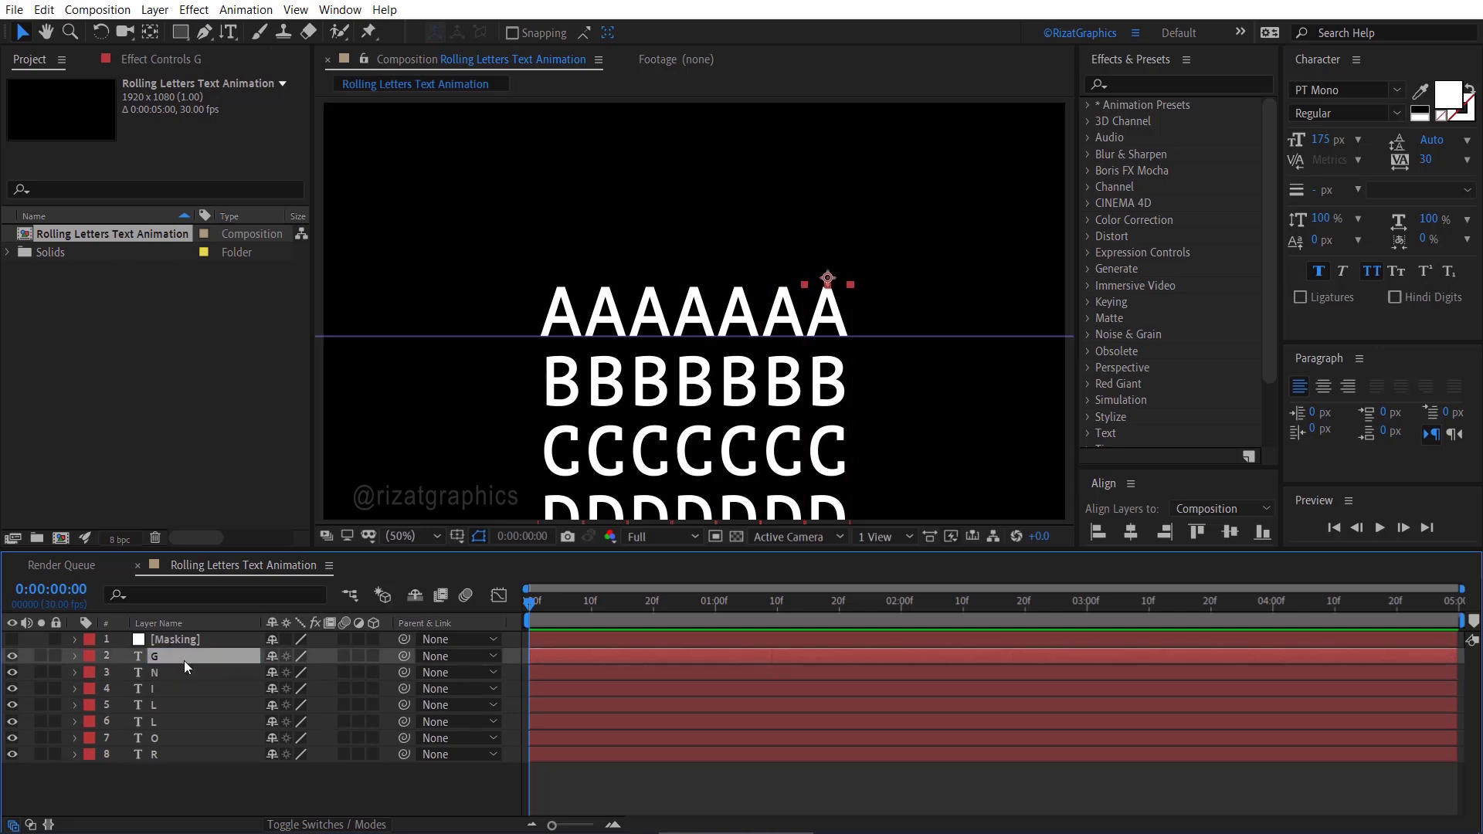
Apply Set Matte to layer G with Take Matte From set to Masking, Effects & Masks
left_click(1184, 84)
type("Set ")
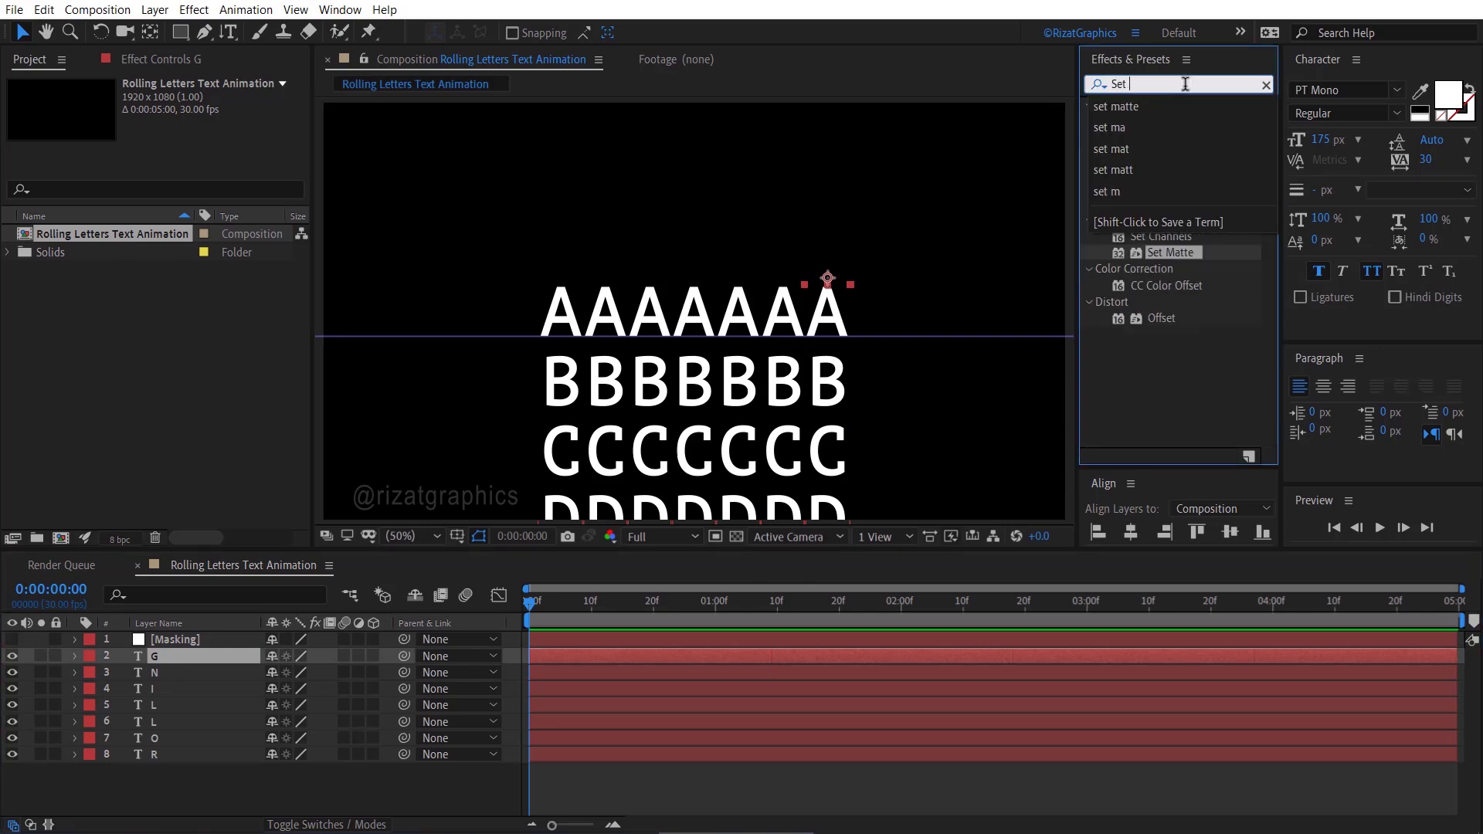
type("matte")
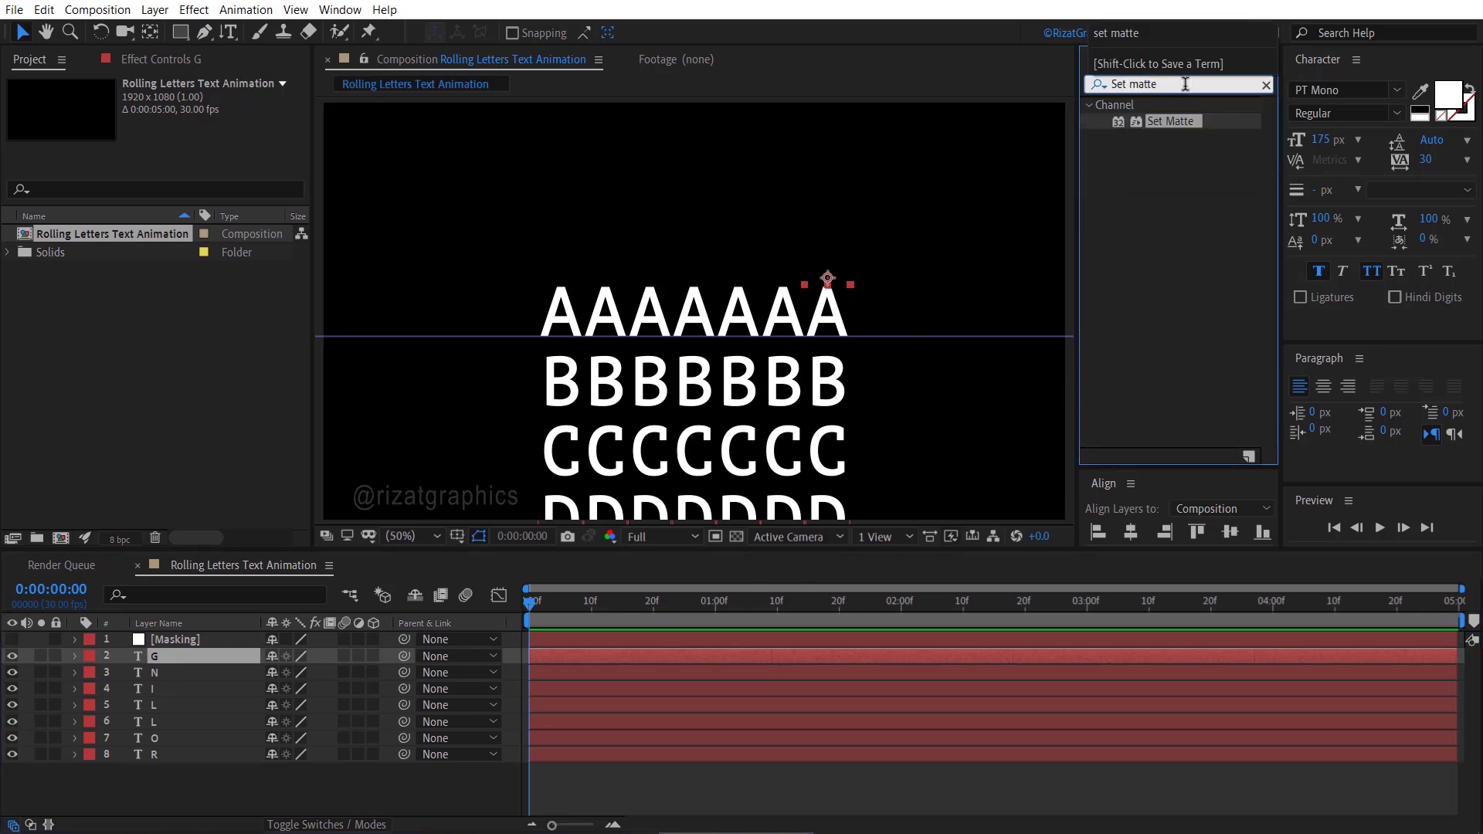
left_click_drag(1180, 126, 204, 660)
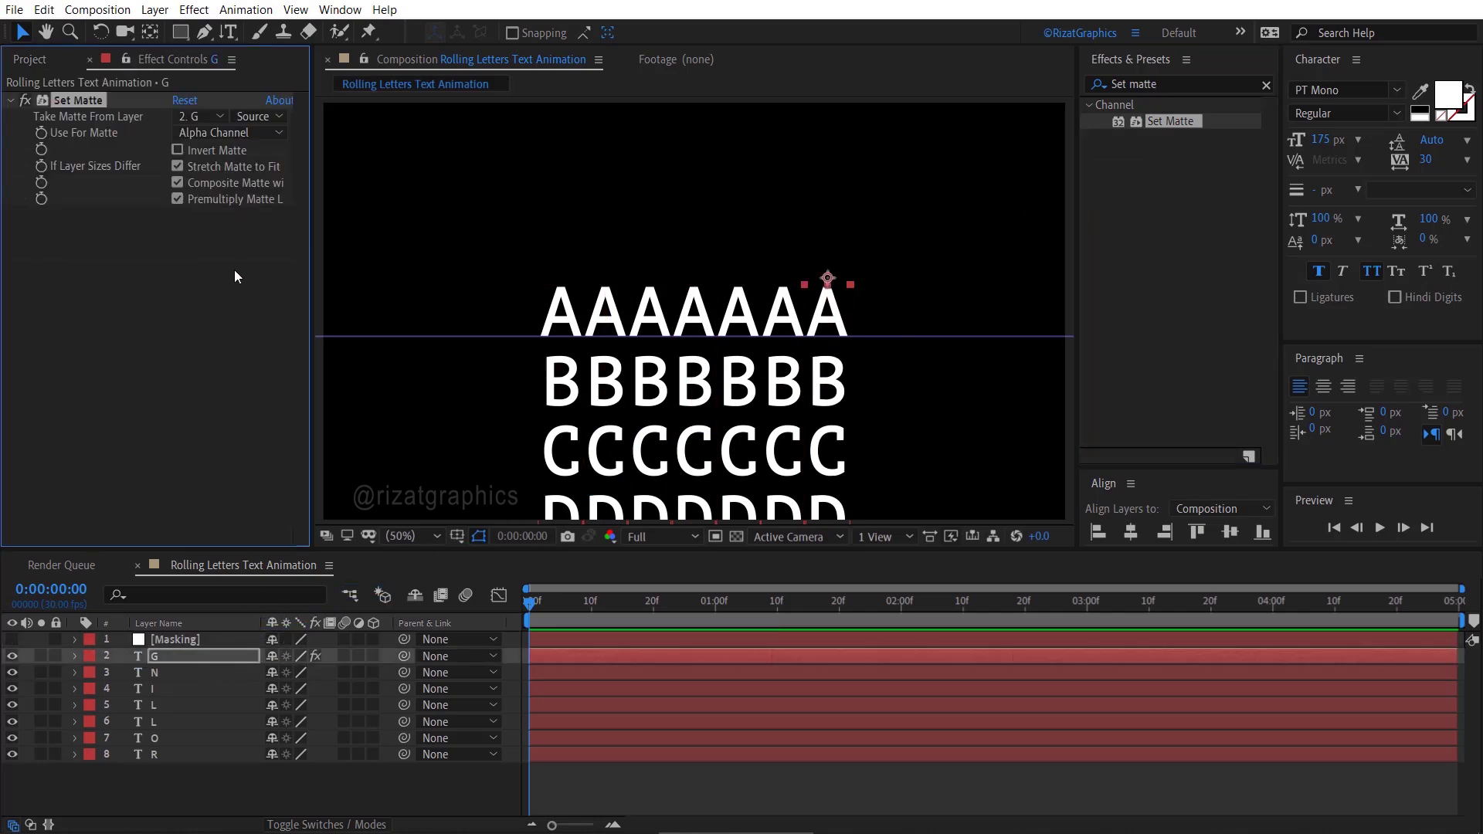
left_click(212, 118)
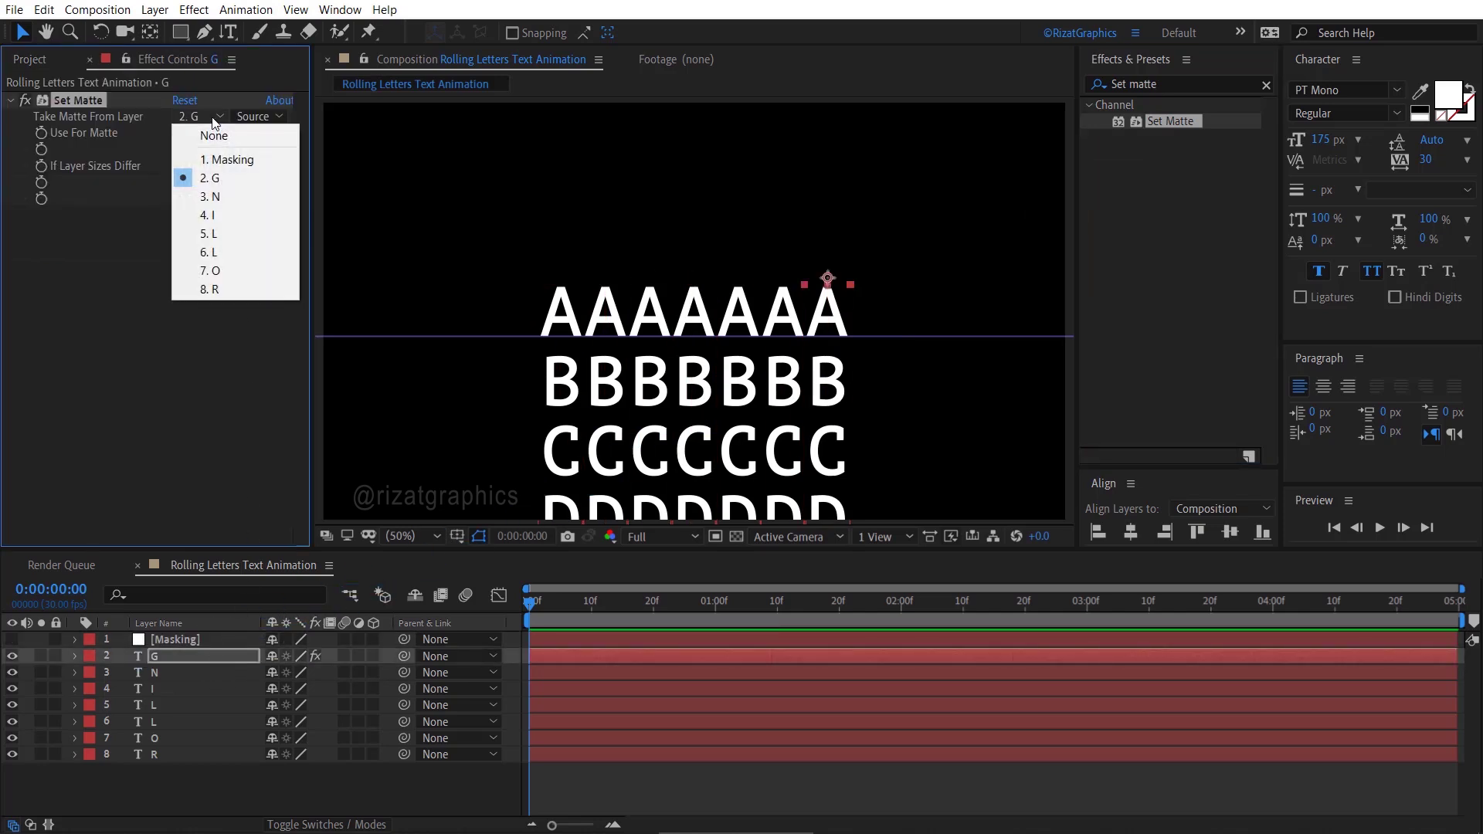
left_click(225, 163)
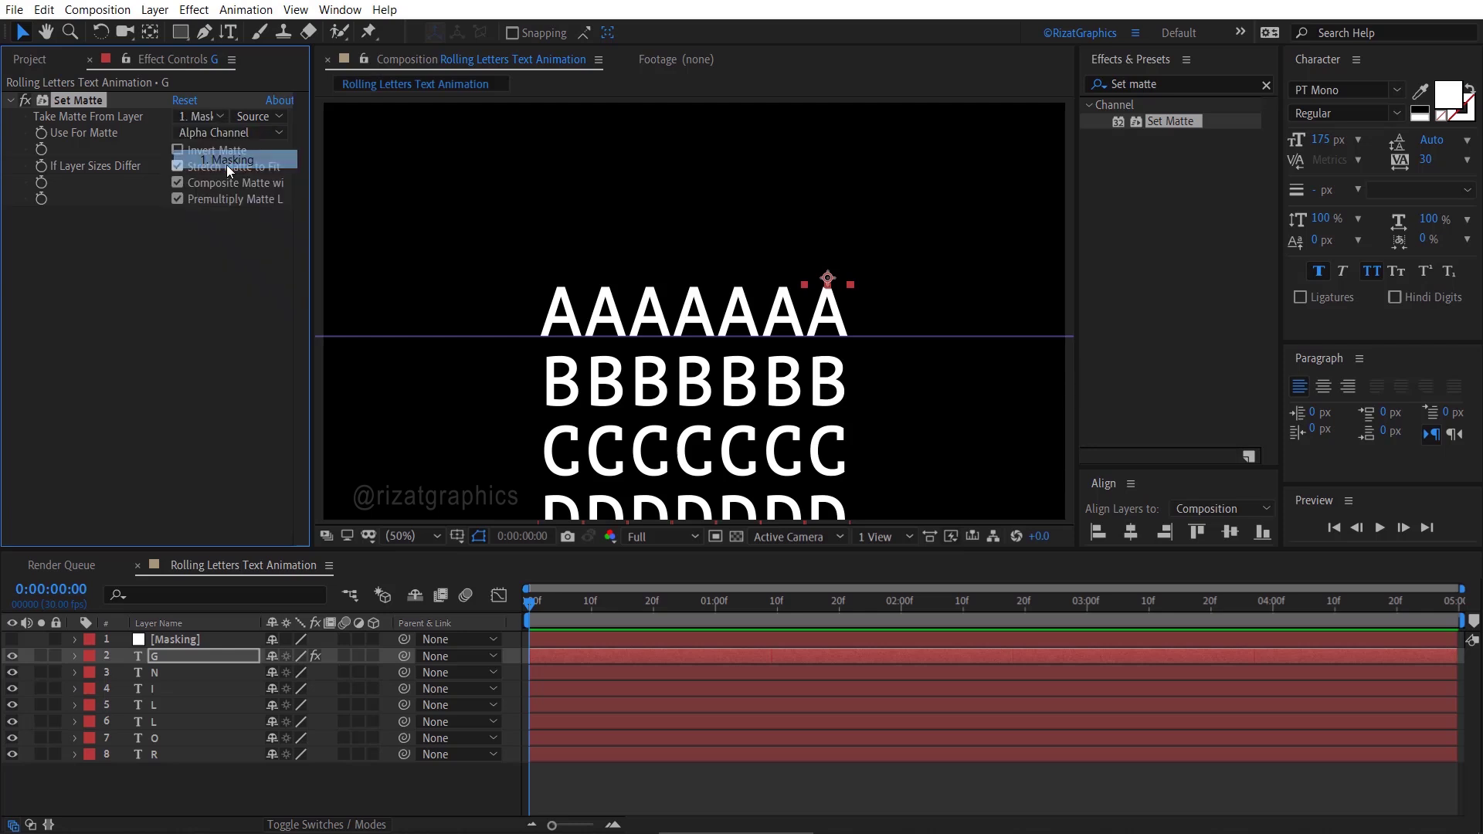
left_click(266, 118)
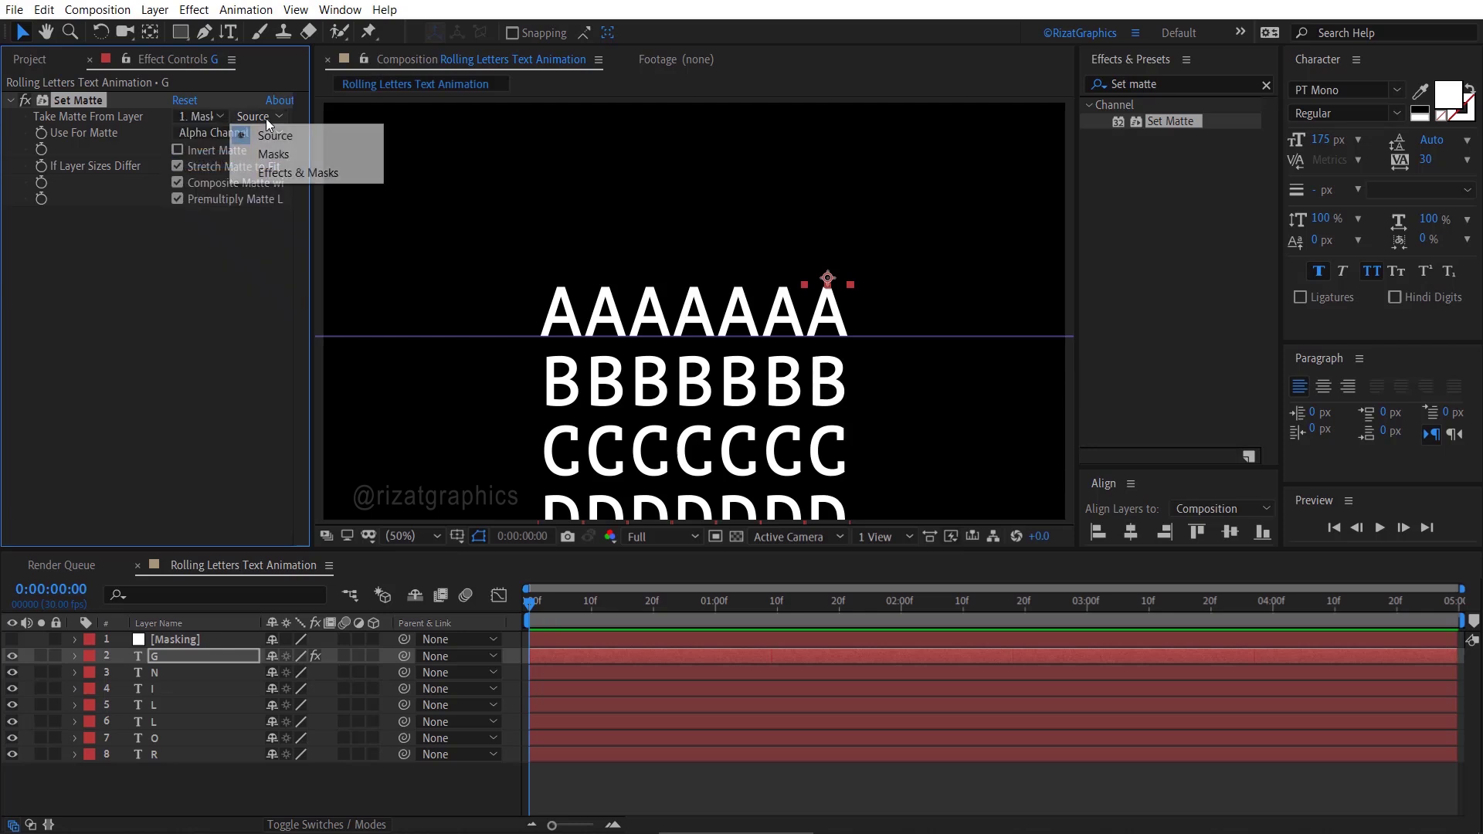
left_click(274, 173)
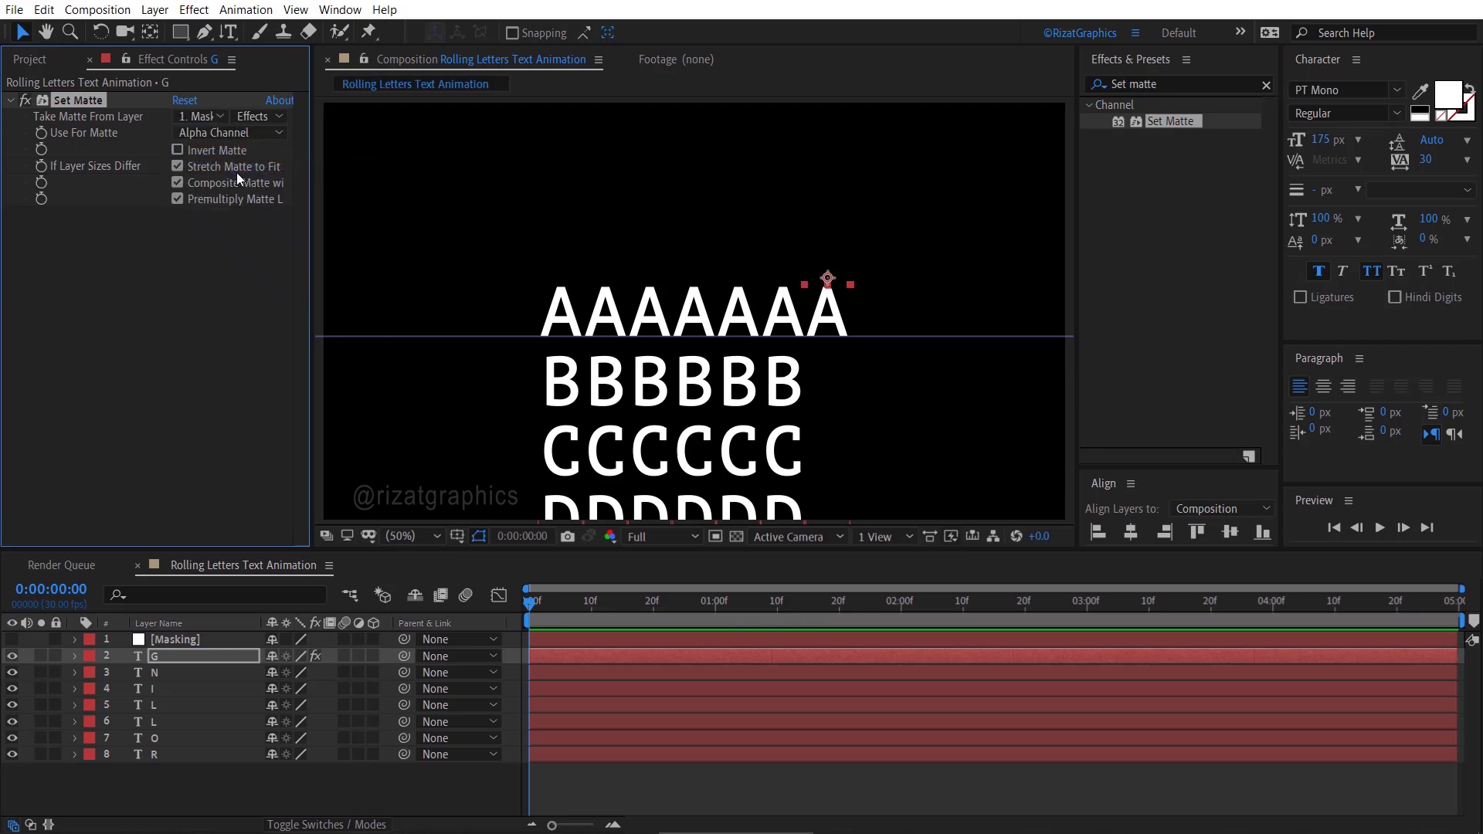
Copy the Set Matte effect and paste it onto letter layers N through R
key("ctrl+c")
left_click(183, 673)
key("ctrl+v")
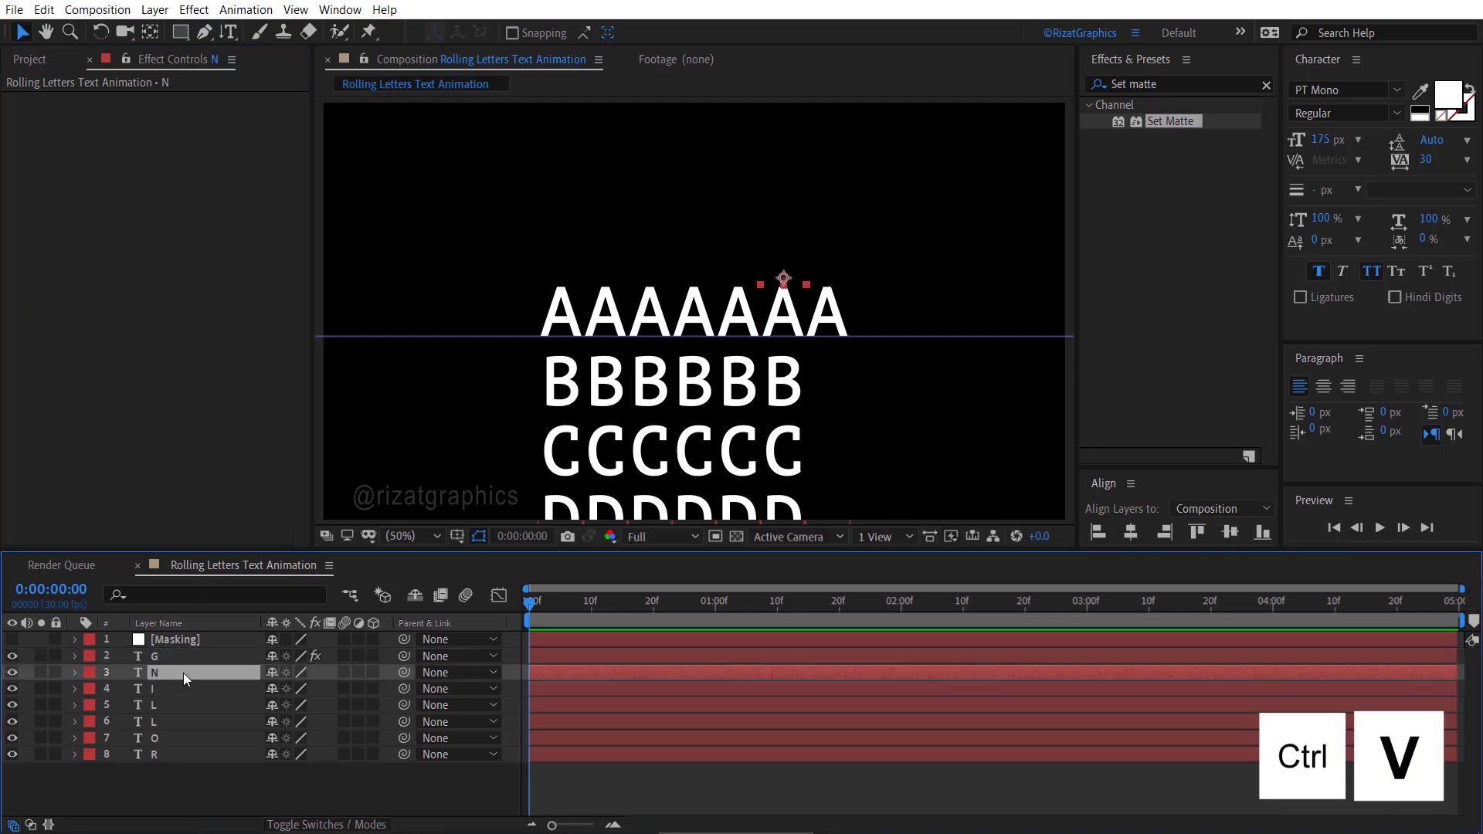
left_click(178, 754, "shift")
key("ctrl+v")
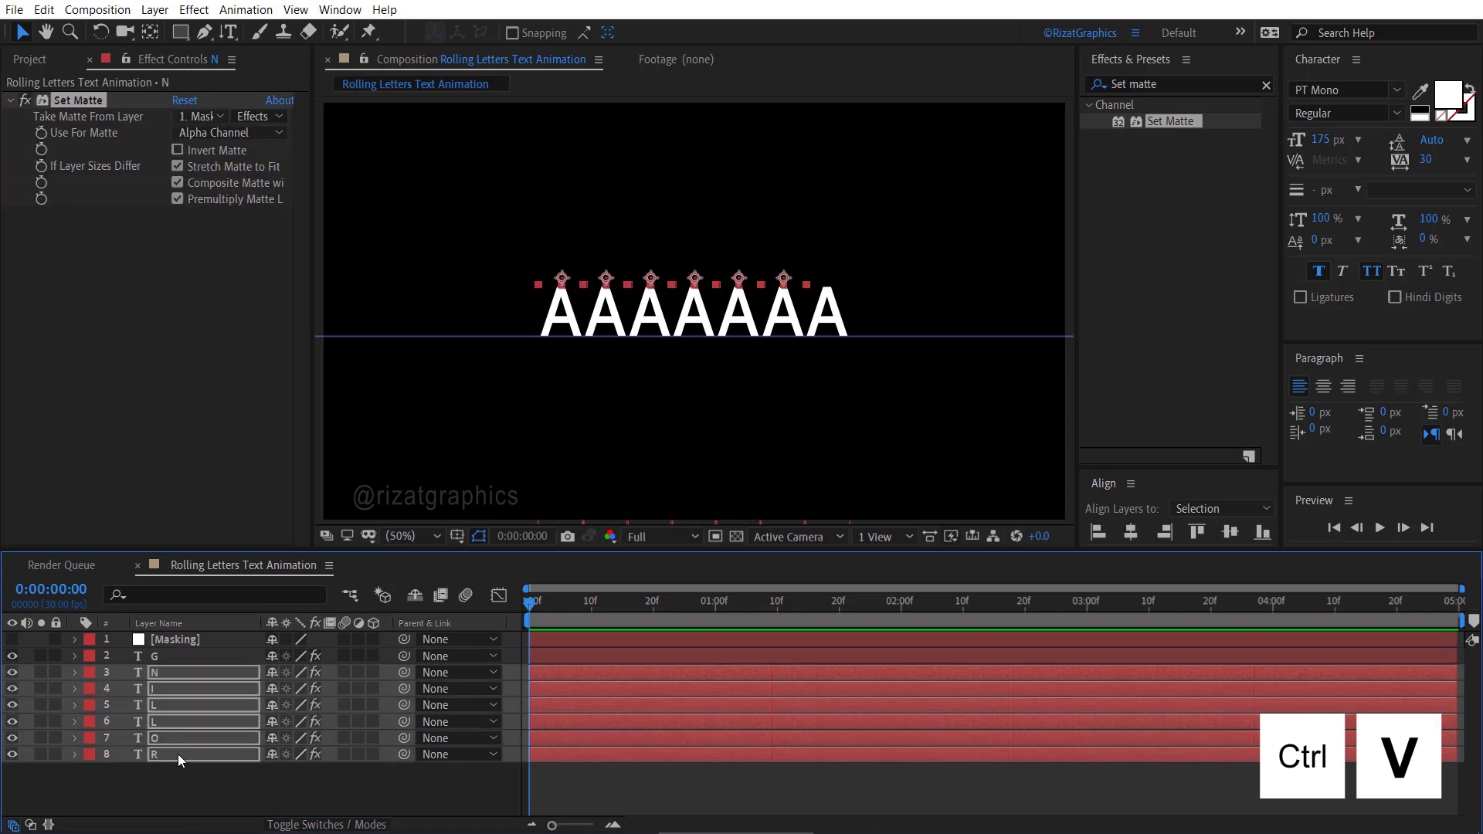
Select all seven letter layers, G through R
left_click(177, 773)
left_click(196, 660)
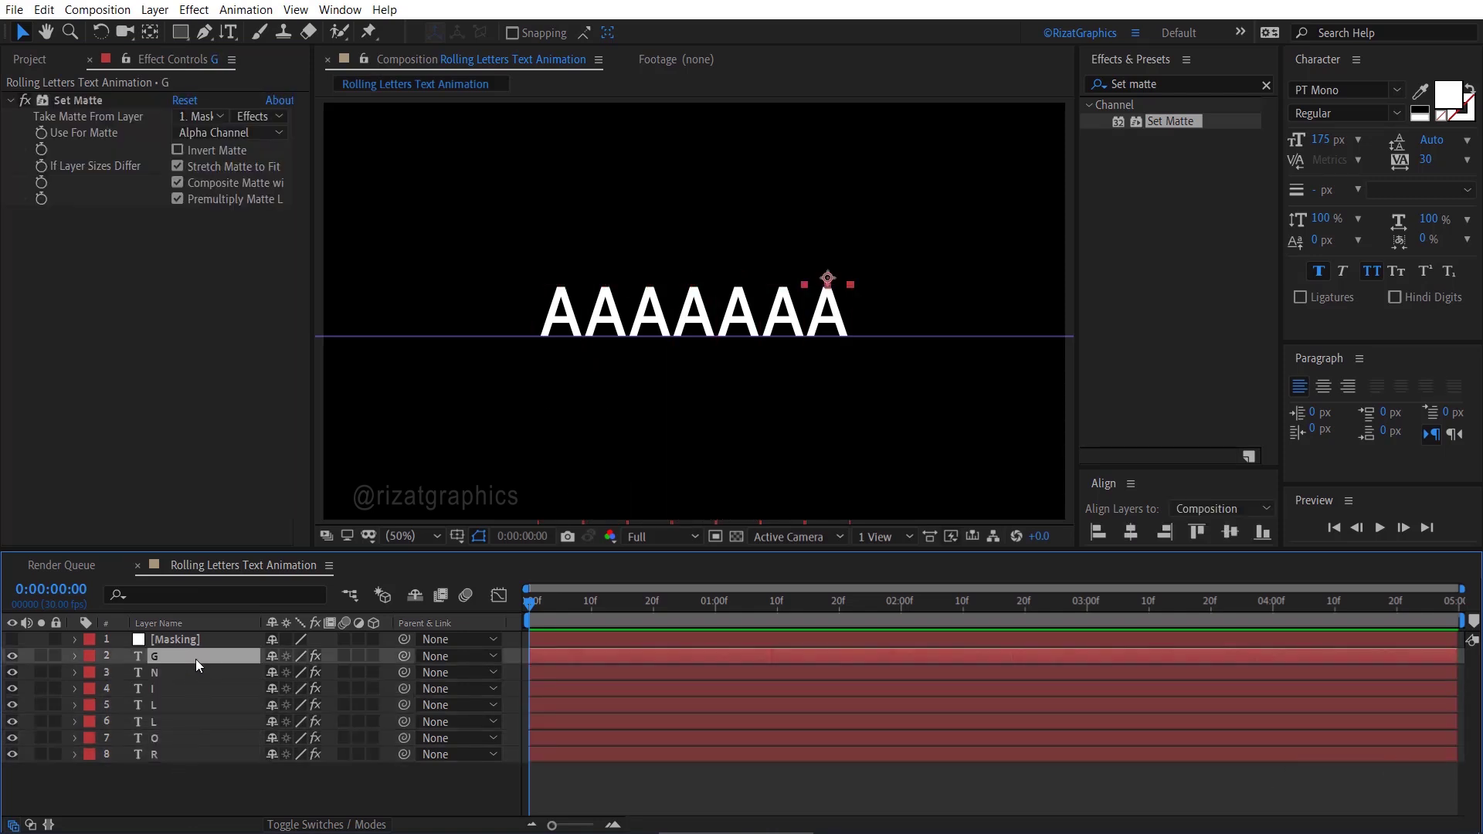
key("p")
left_click(191, 753, "shift")
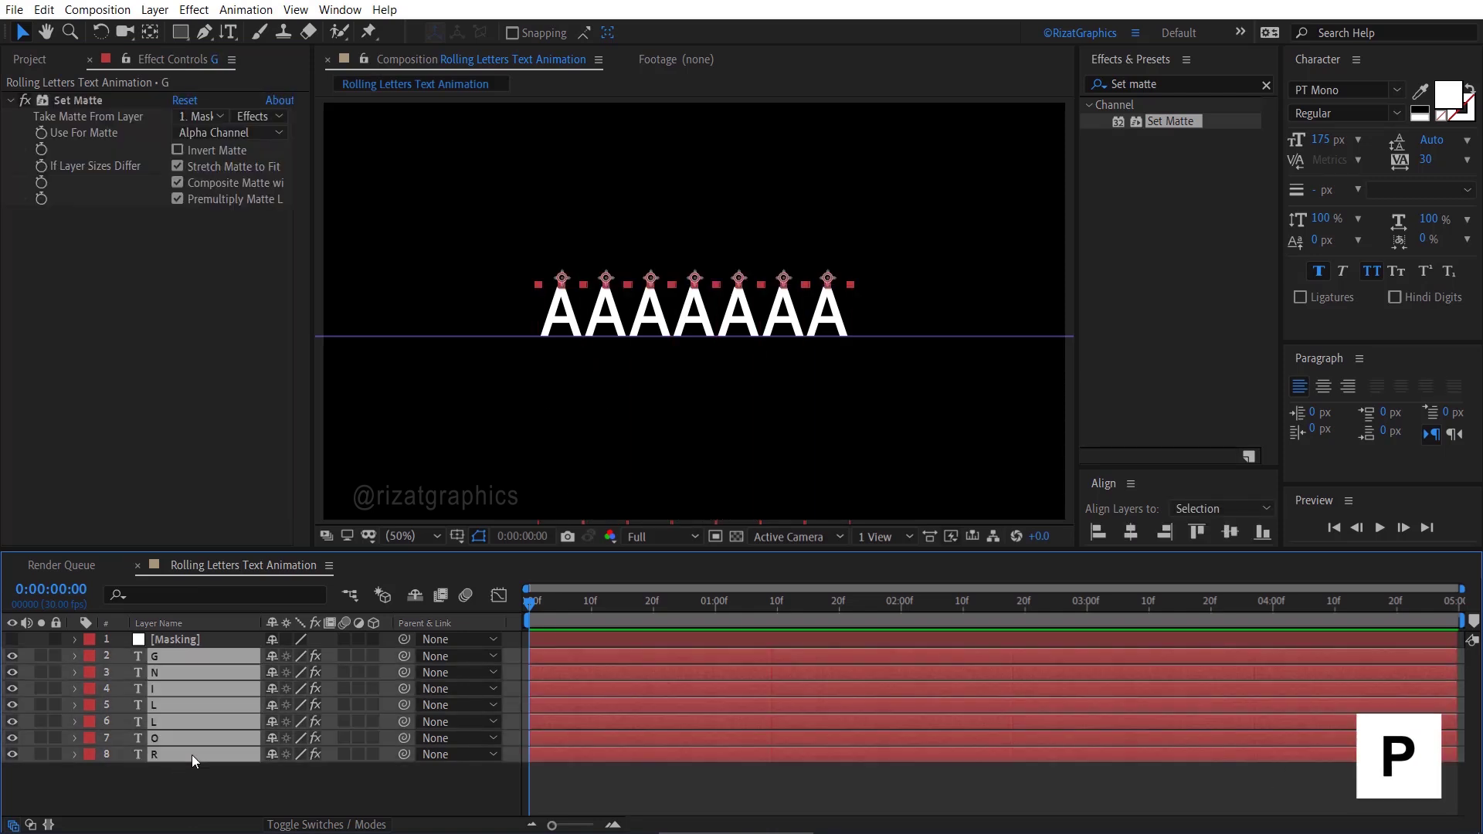
Set Position Y to -4190 on letter layers G–R with keyframes at 0:00, then select layer R
key("p")
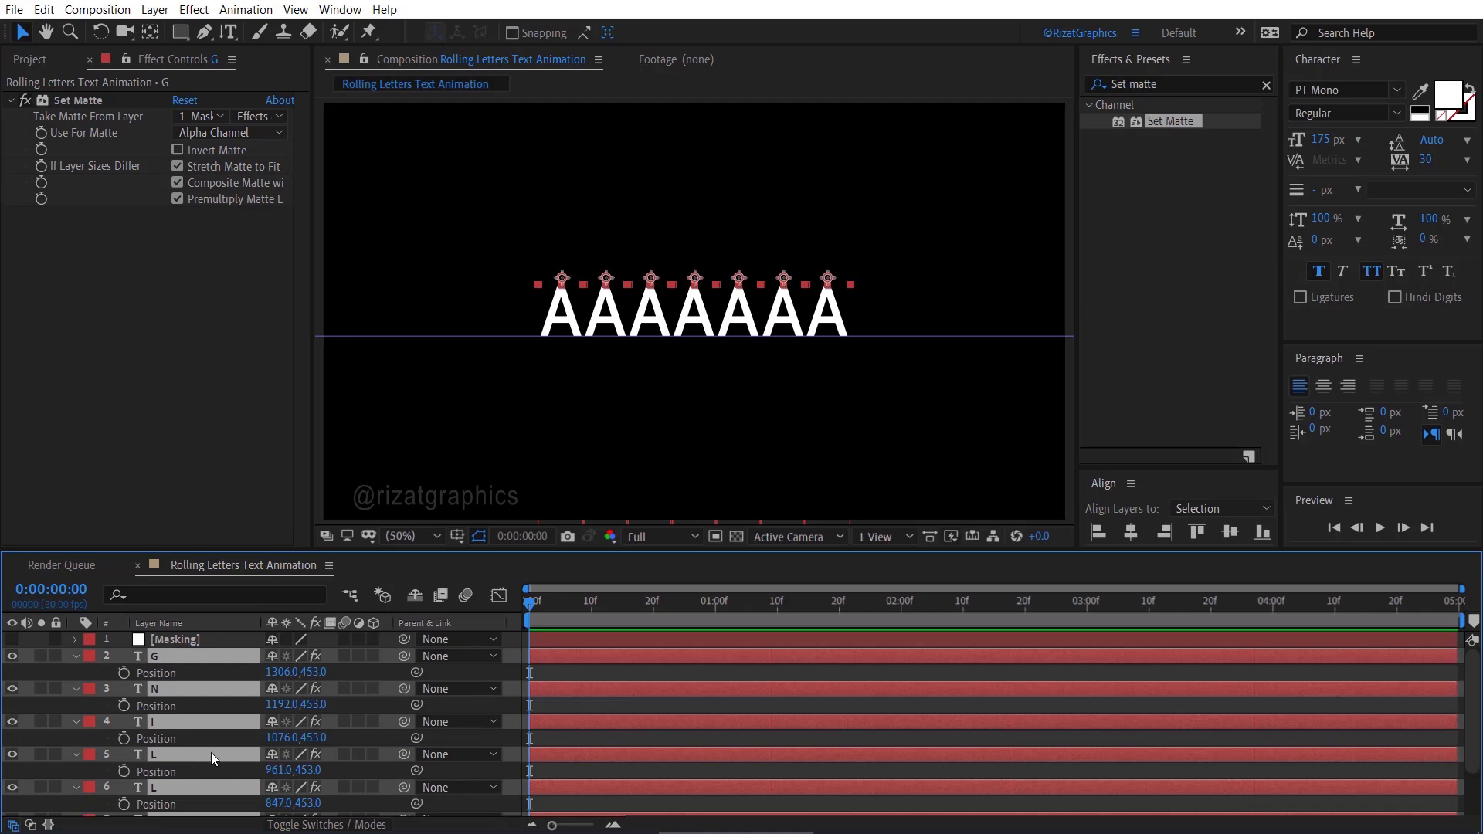
left_click_drag(317, 672, 80, 665)
left_click(124, 673)
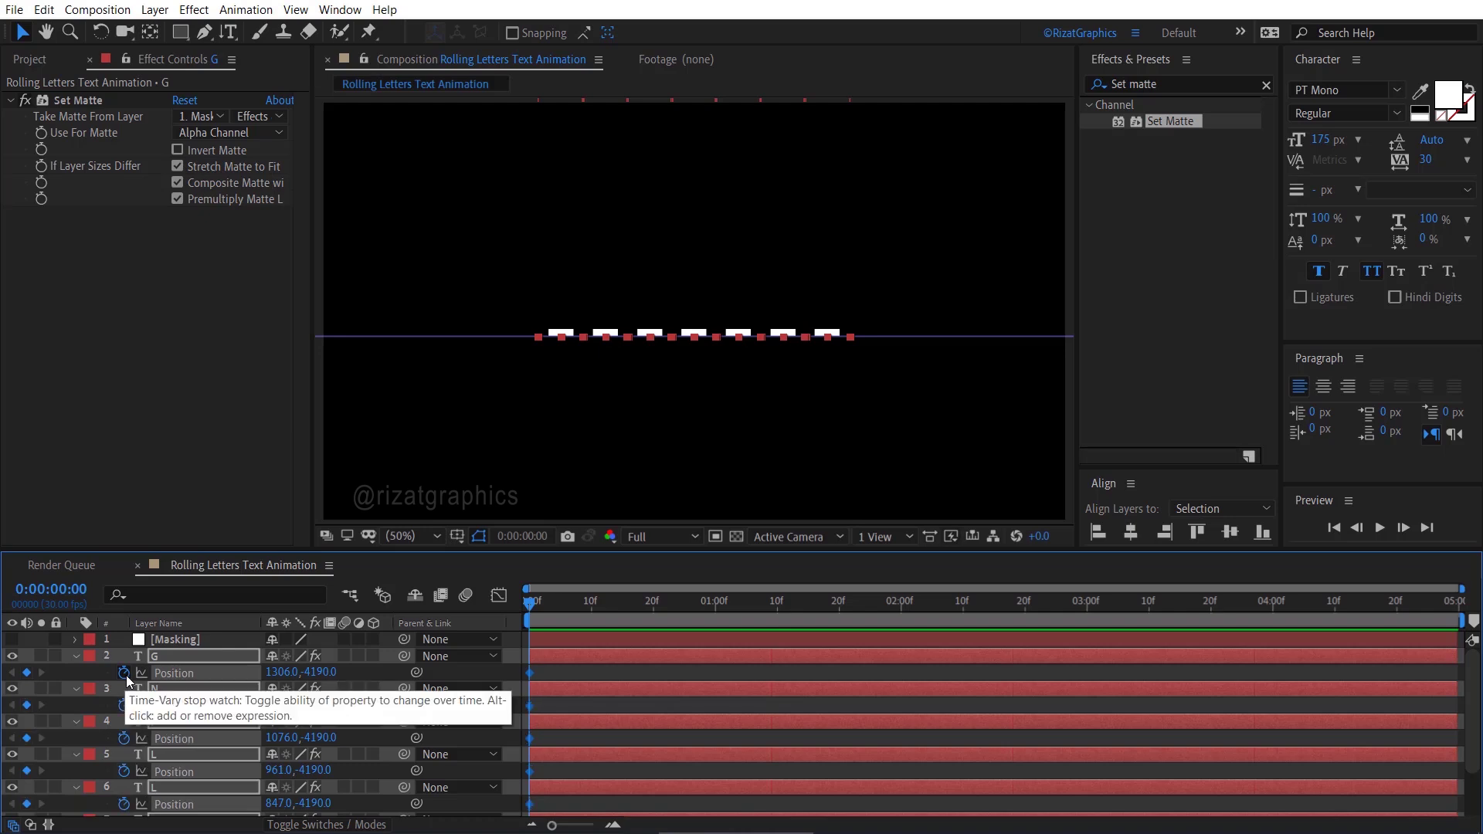
scroll(695, 749, "down", 2)
left_click(669, 772)
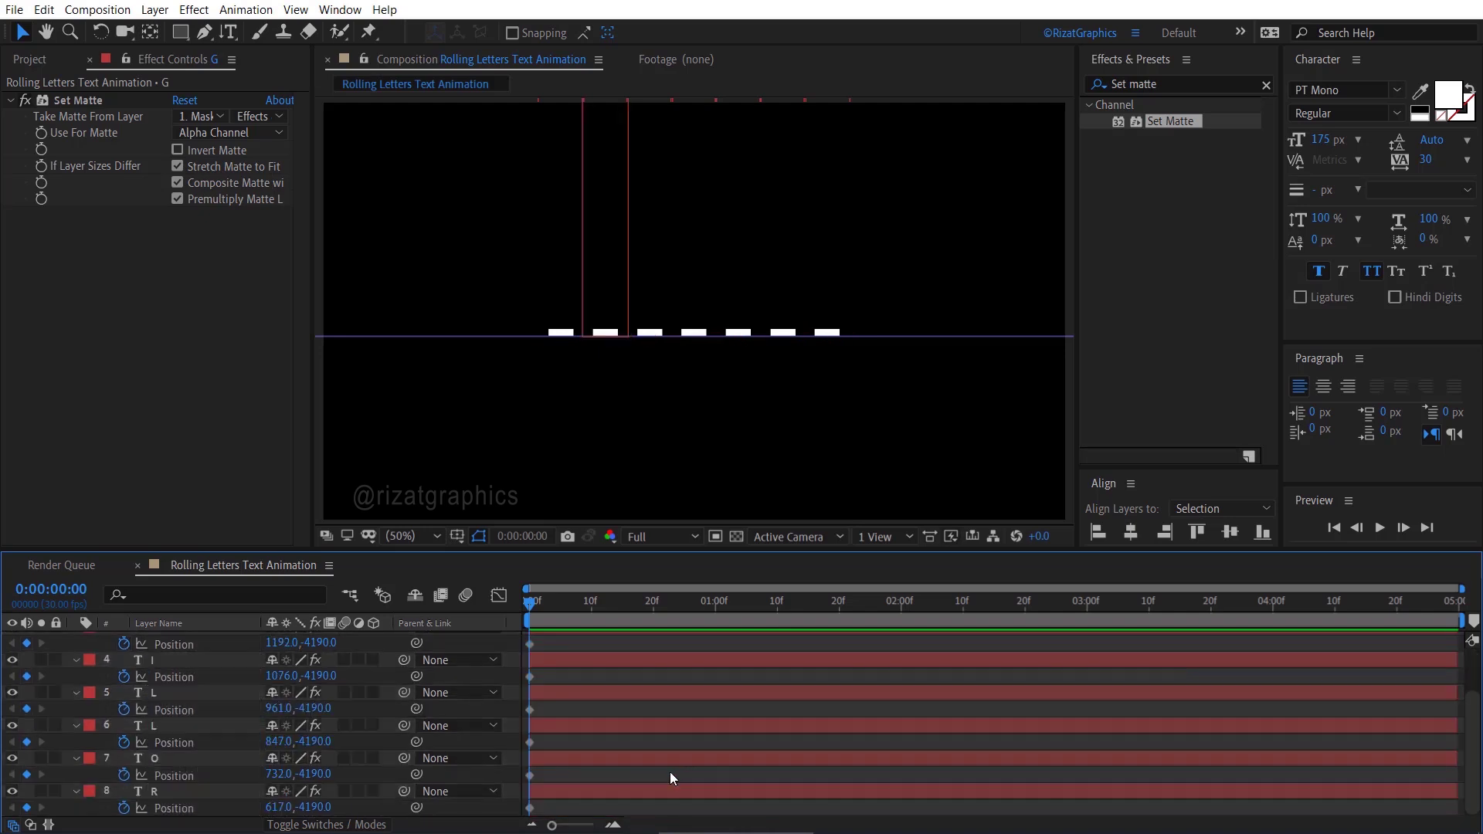
left_click(689, 794)
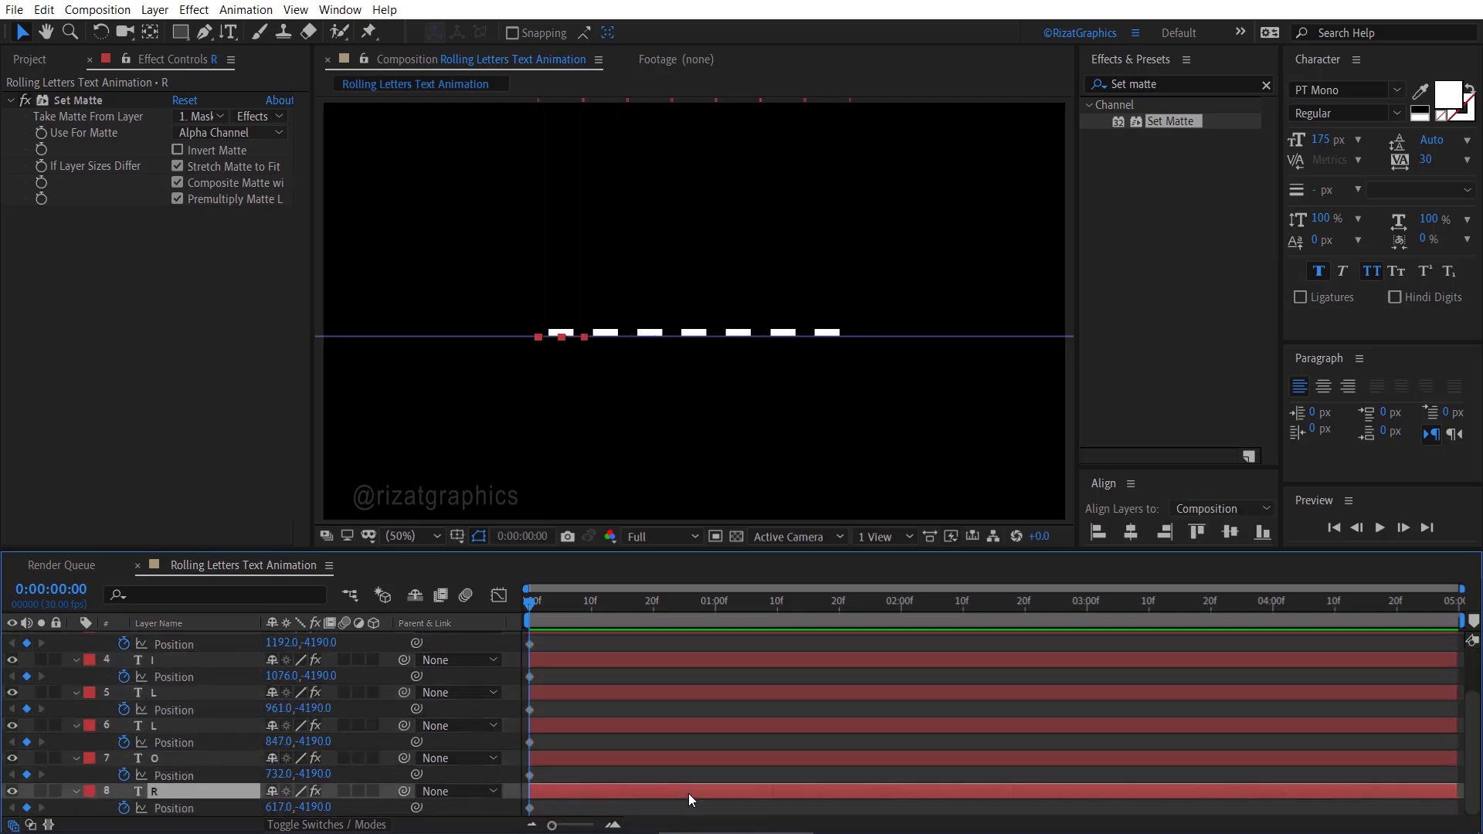
At 0:00:02:00, roll the R and O columns up so their letters land in the matte
left_click(900, 602)
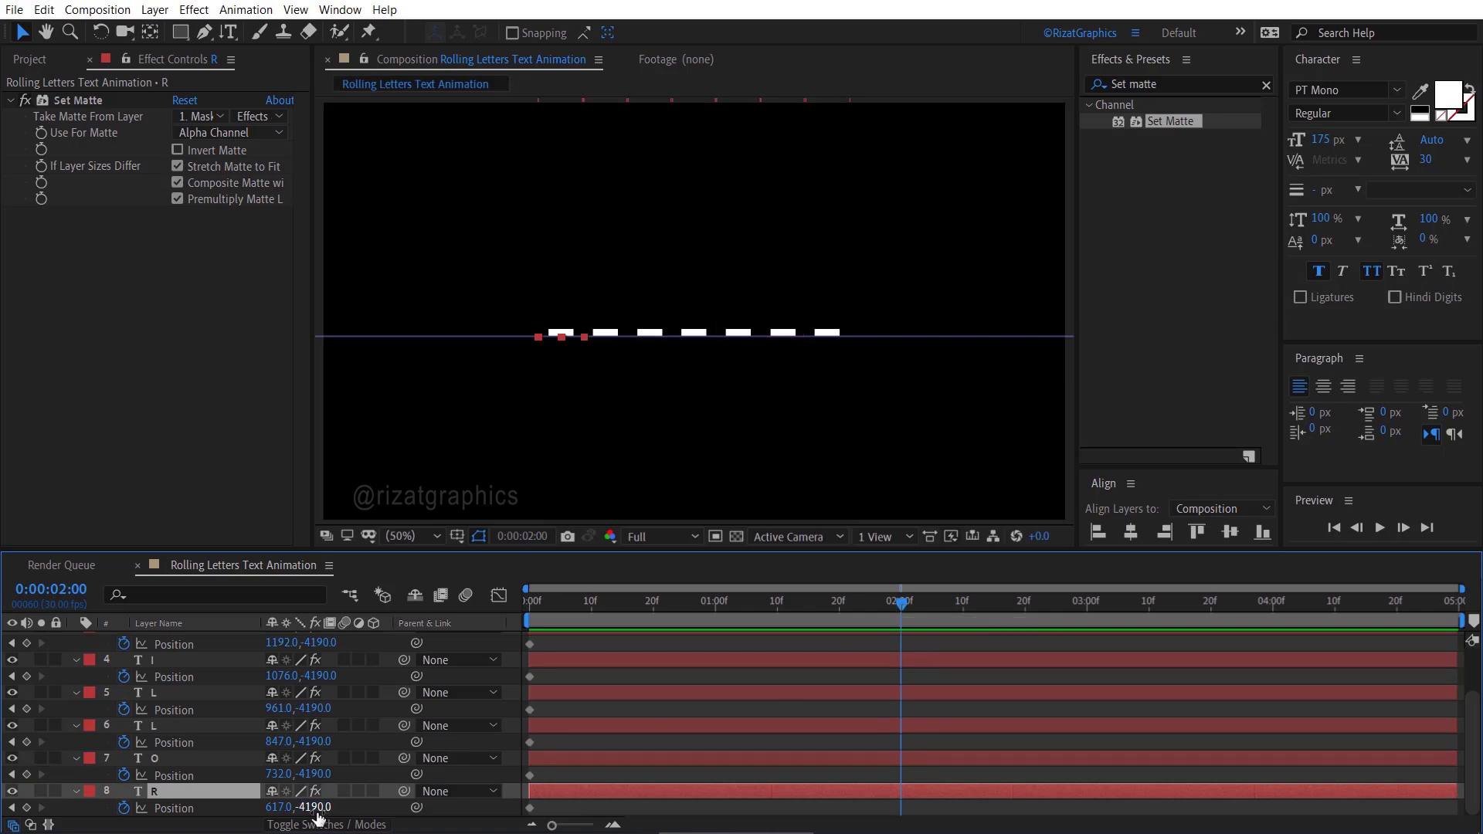
left_click_drag(318, 818, 496, 803)
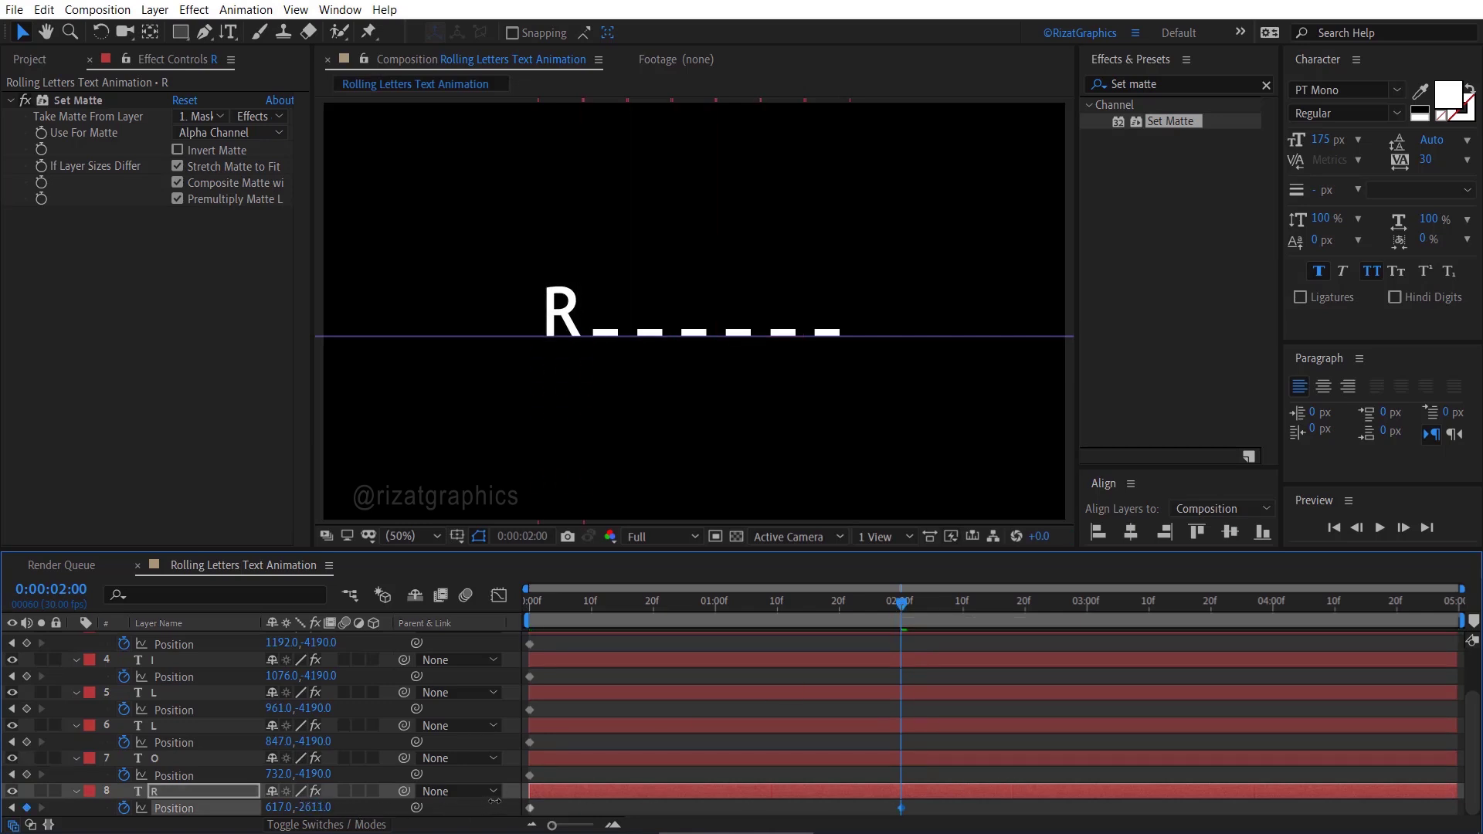
left_click_drag(313, 773, 659, 776)
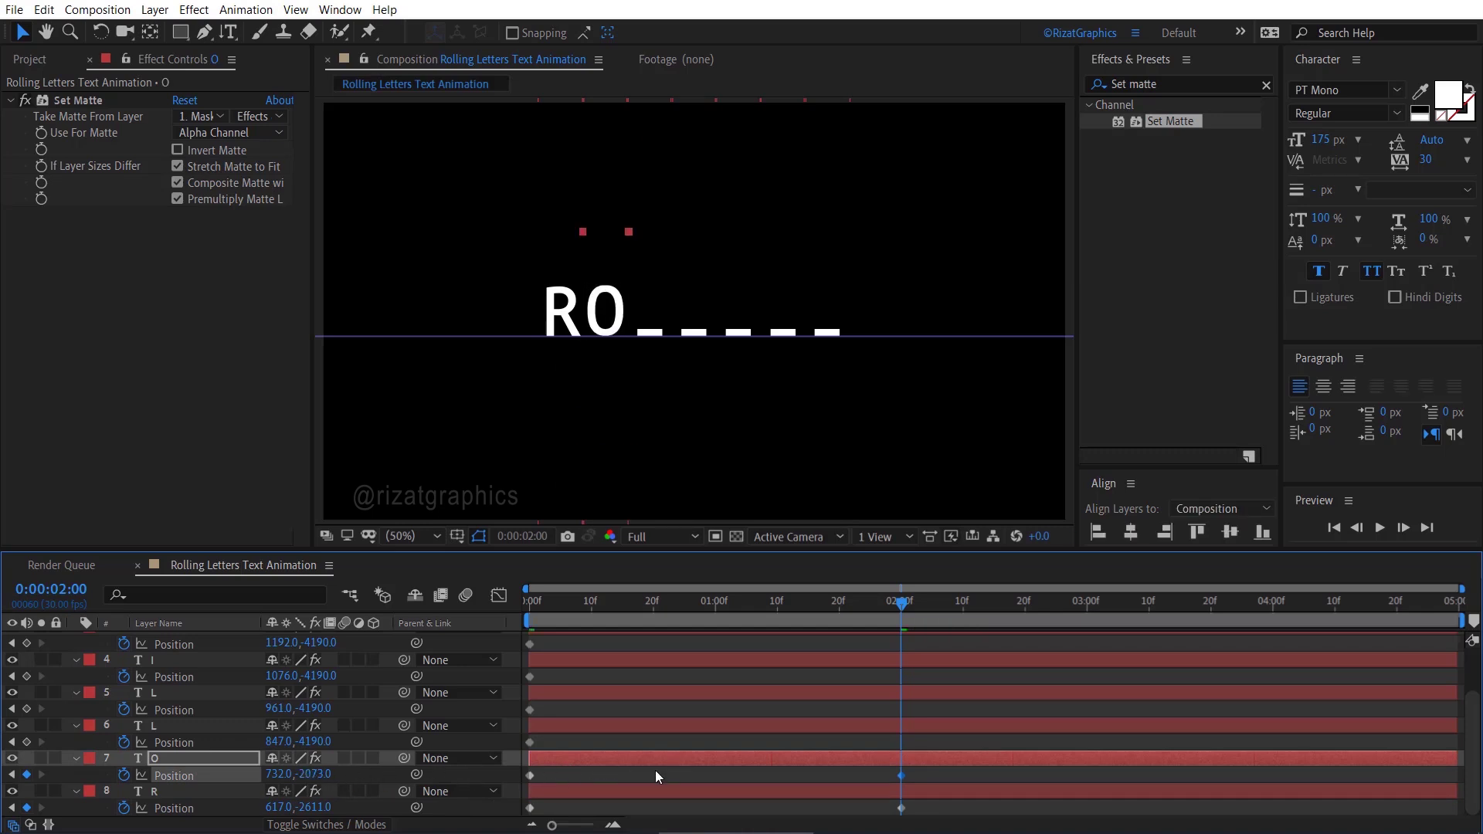
key("F2")
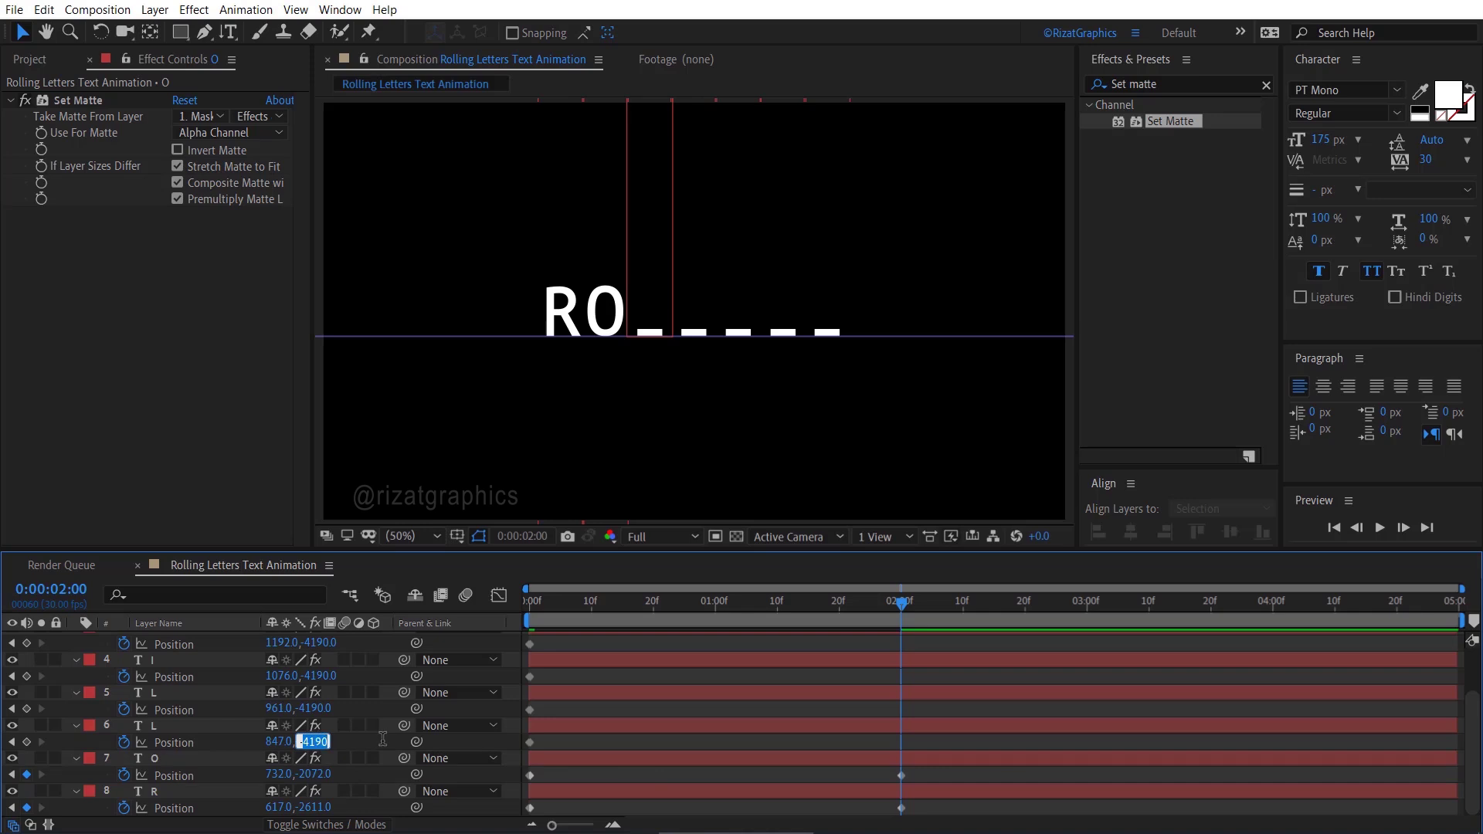
Set Position Y to -1530 on both L layers and -990 on the I layer
type("-1530")
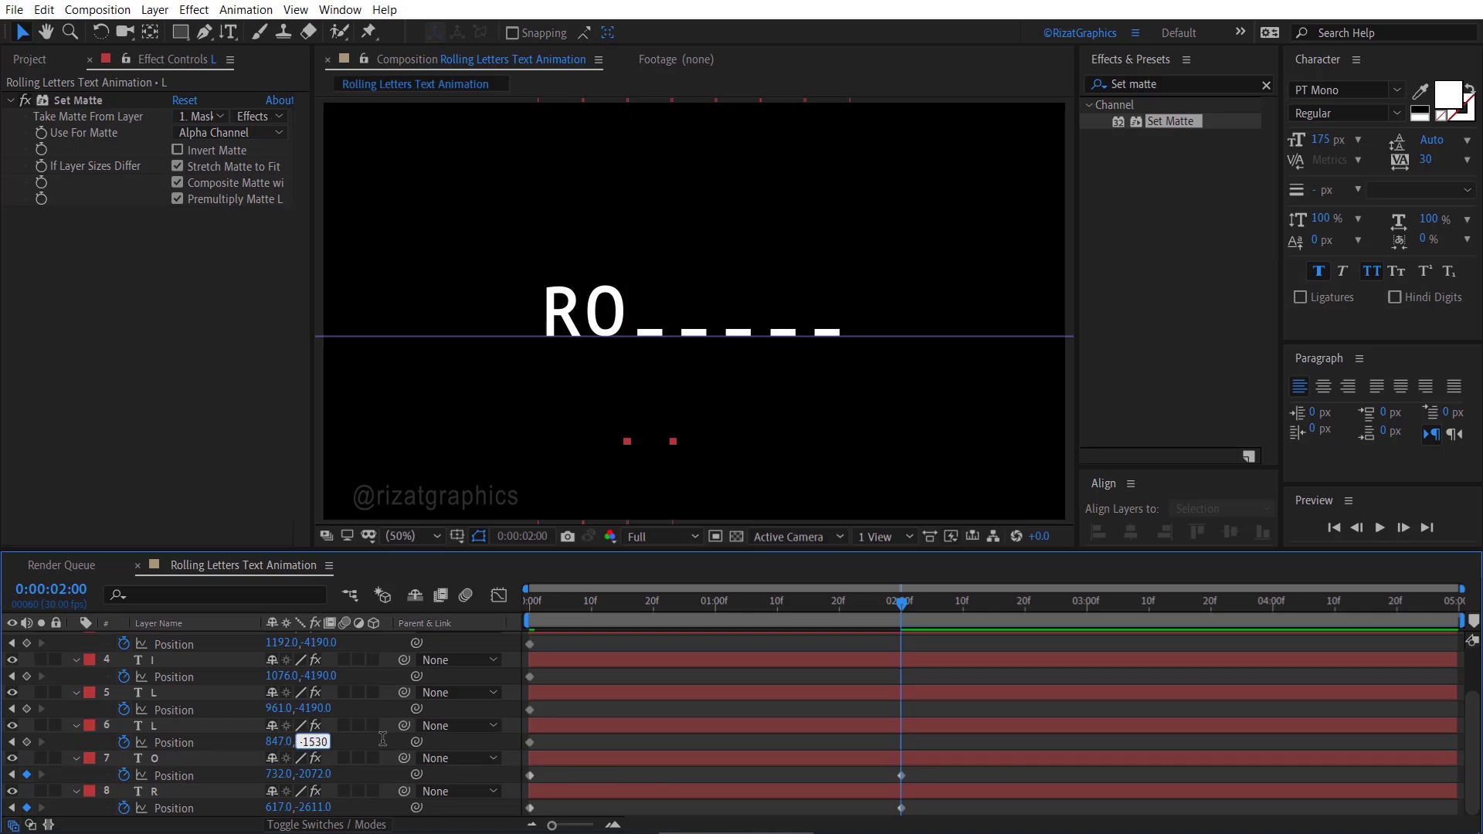
key("Return")
left_click(307, 708)
type("-1530")
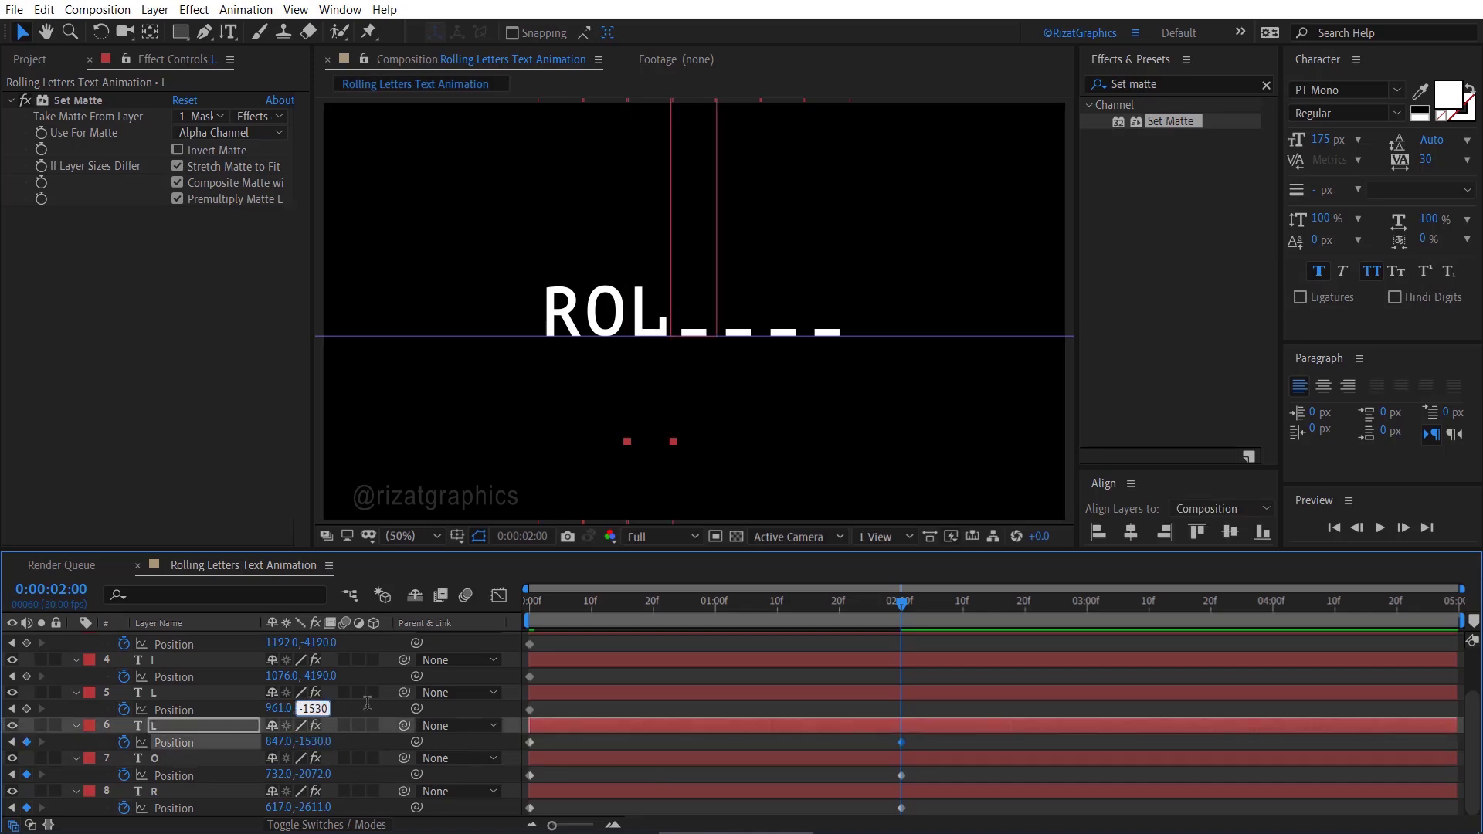
key("Return")
left_click(316, 676)
type("-99")
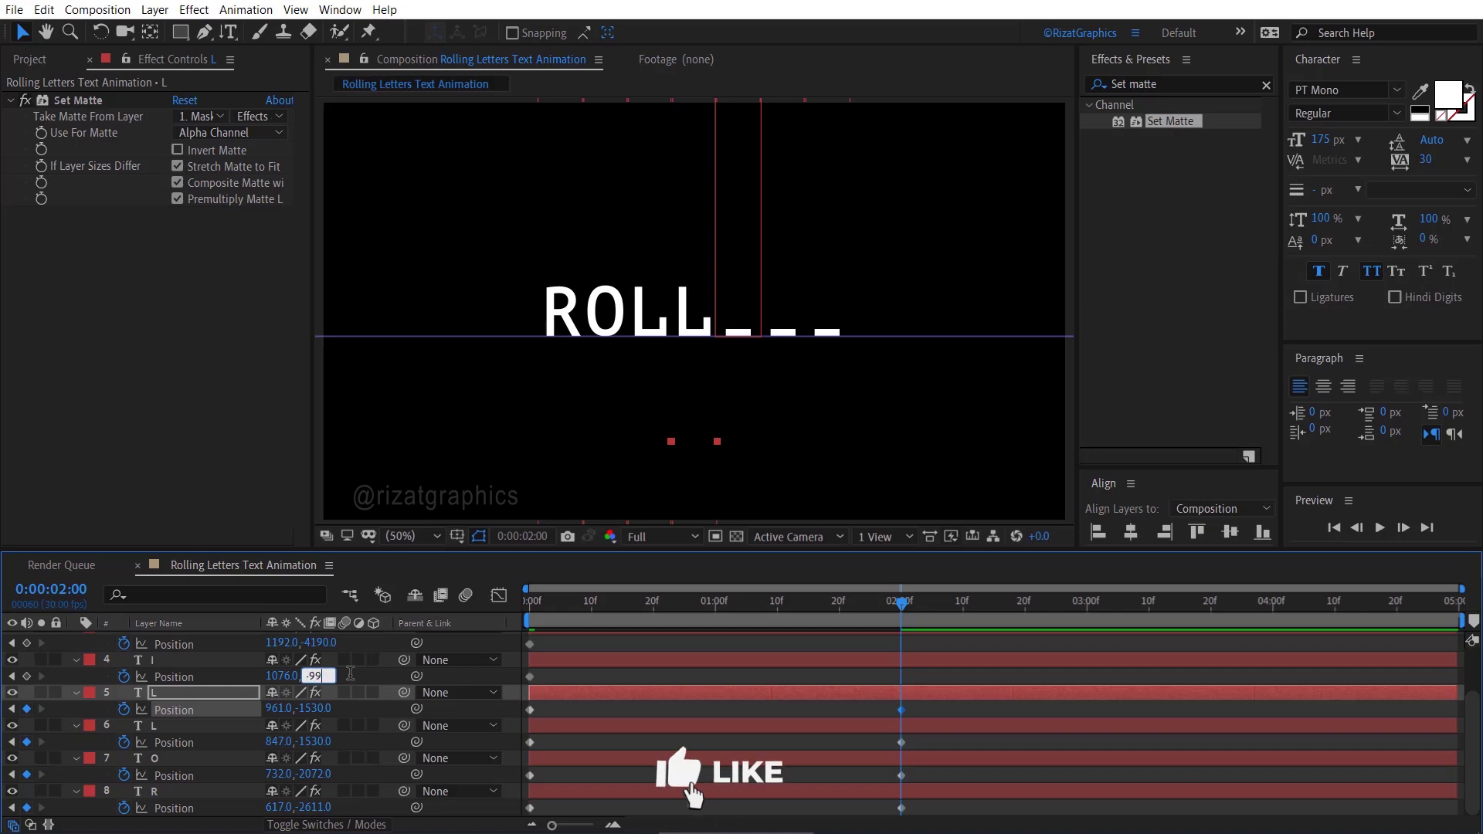
type("0")
key("Return")
Set Position Y to -1889 on the N layer and -630 on G, then select R
scroll(350, 680, "up", 1)
left_click(316, 692)
type("-1")
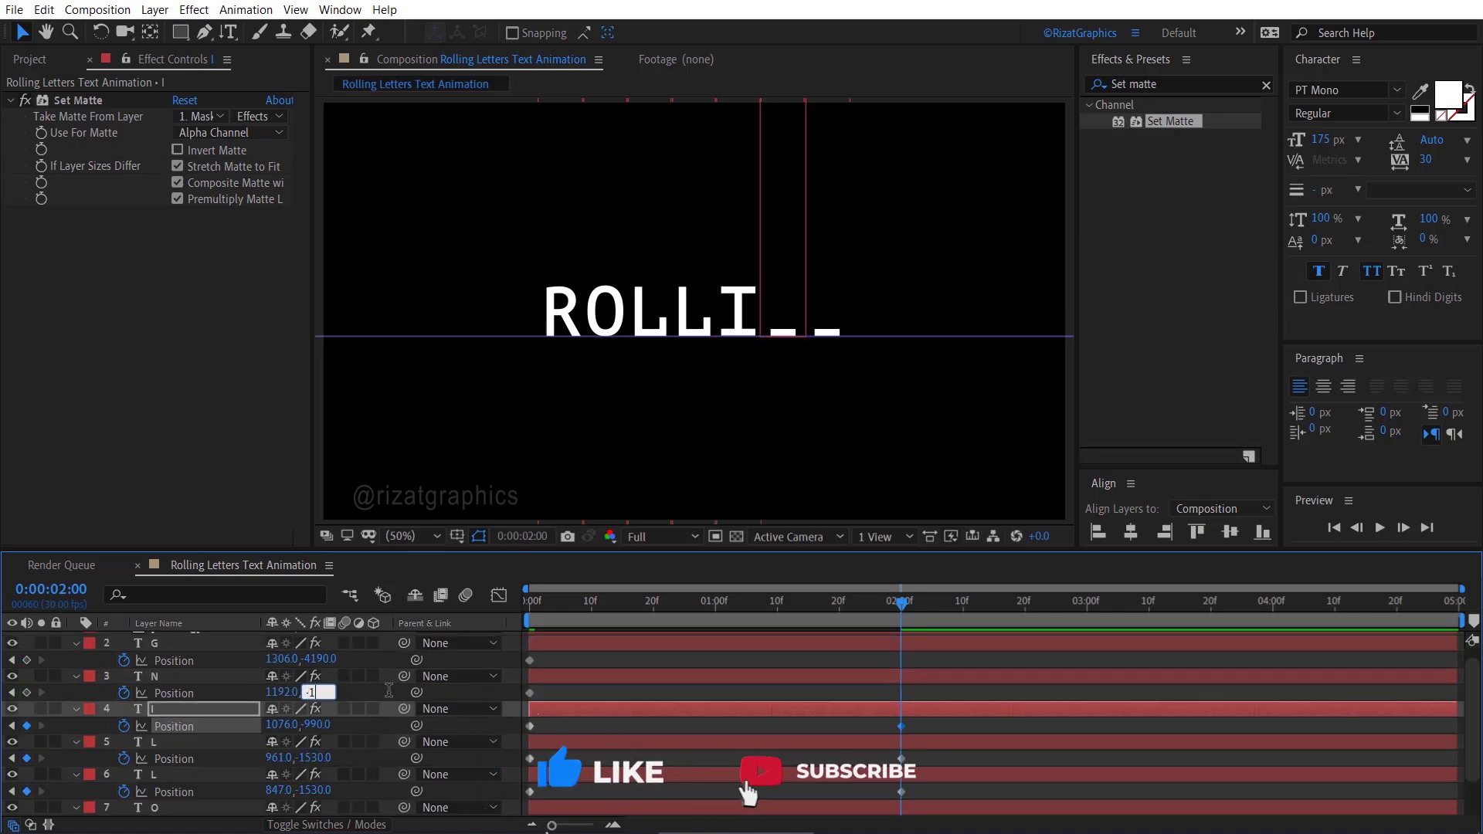
type("889")
key("Return")
left_click(319, 659)
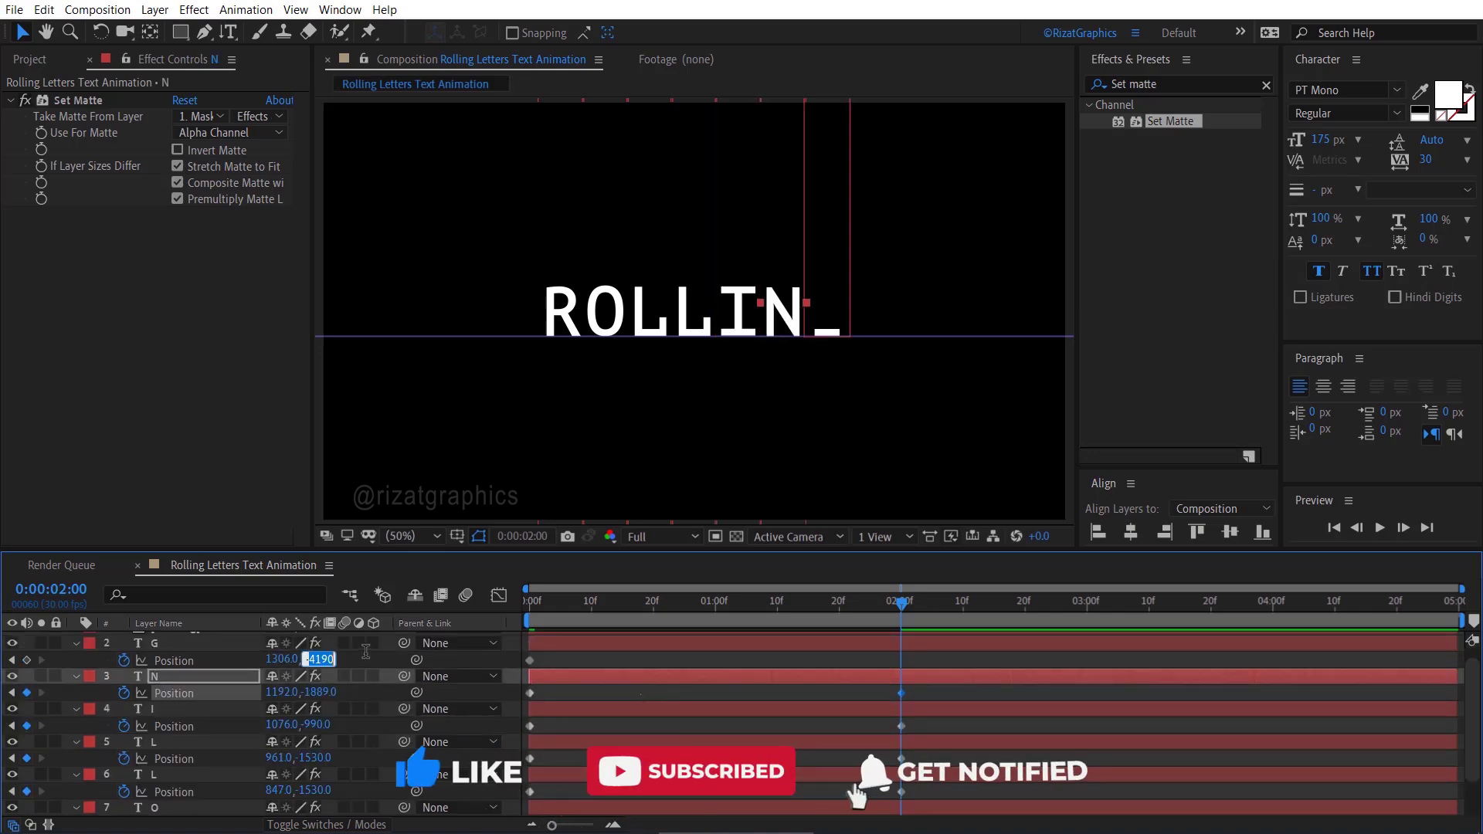
type("-63")
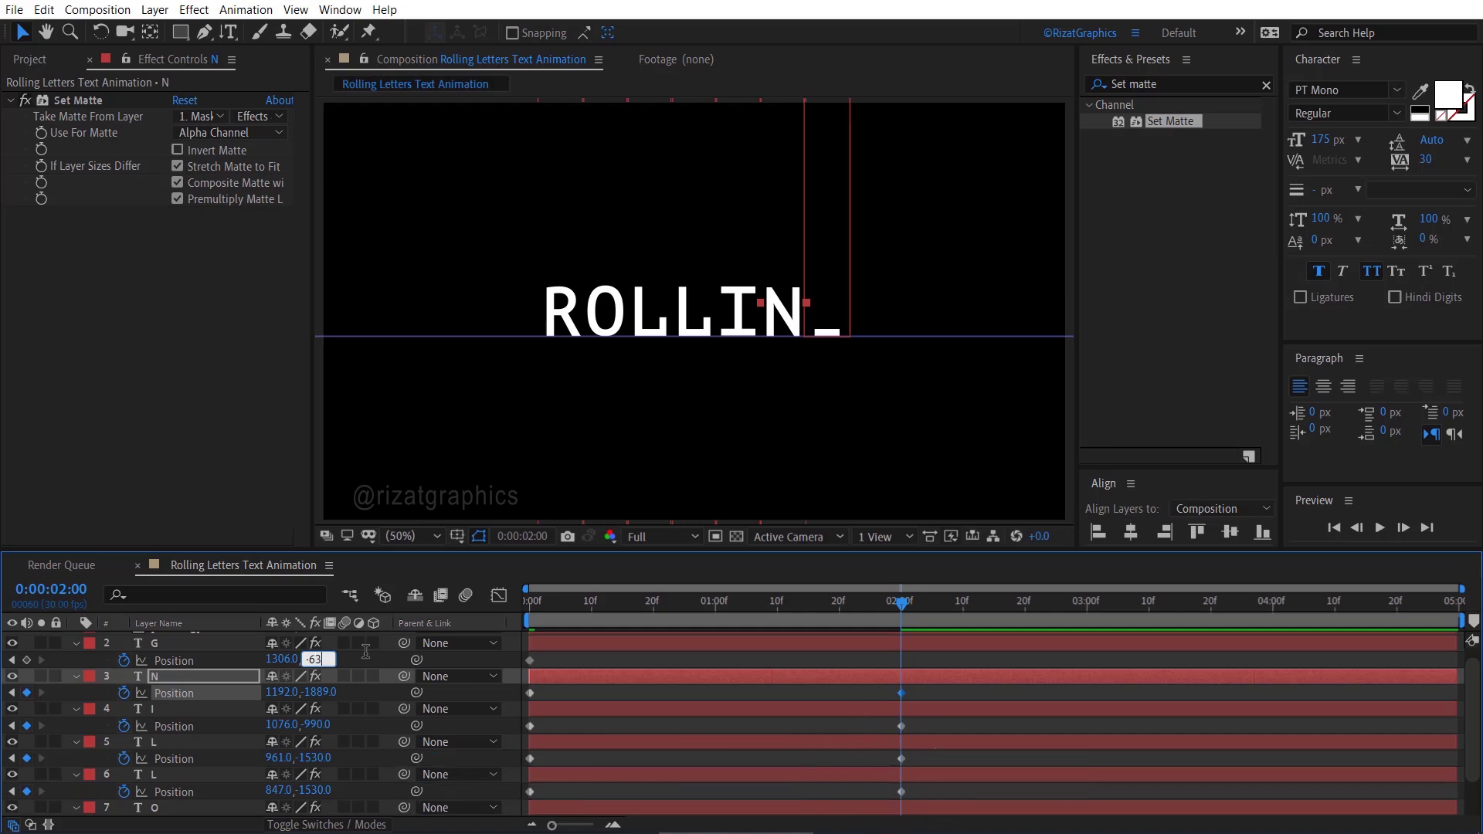
type("0")
key("Return")
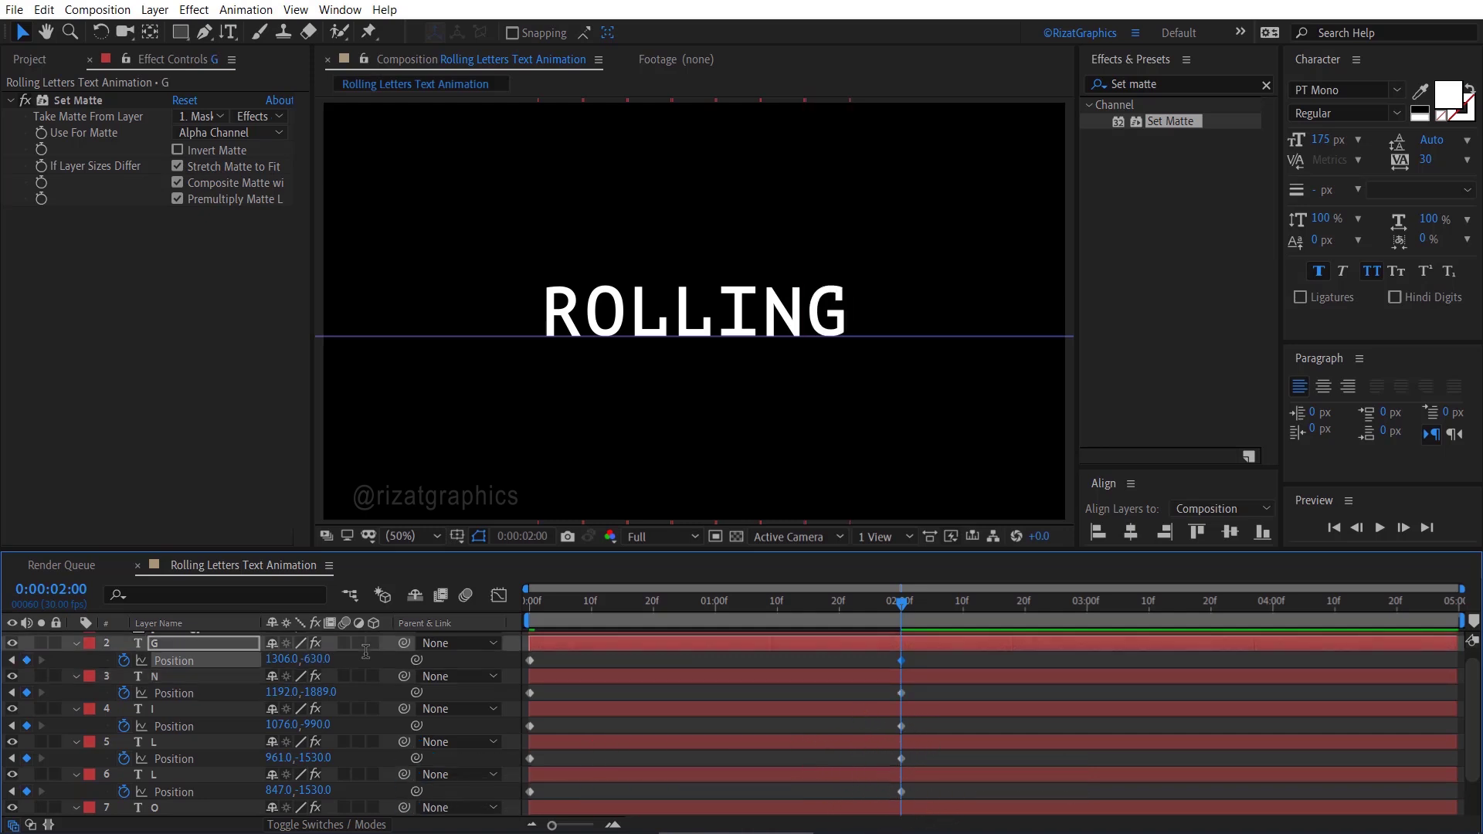
scroll(196, 652, "down", 2)
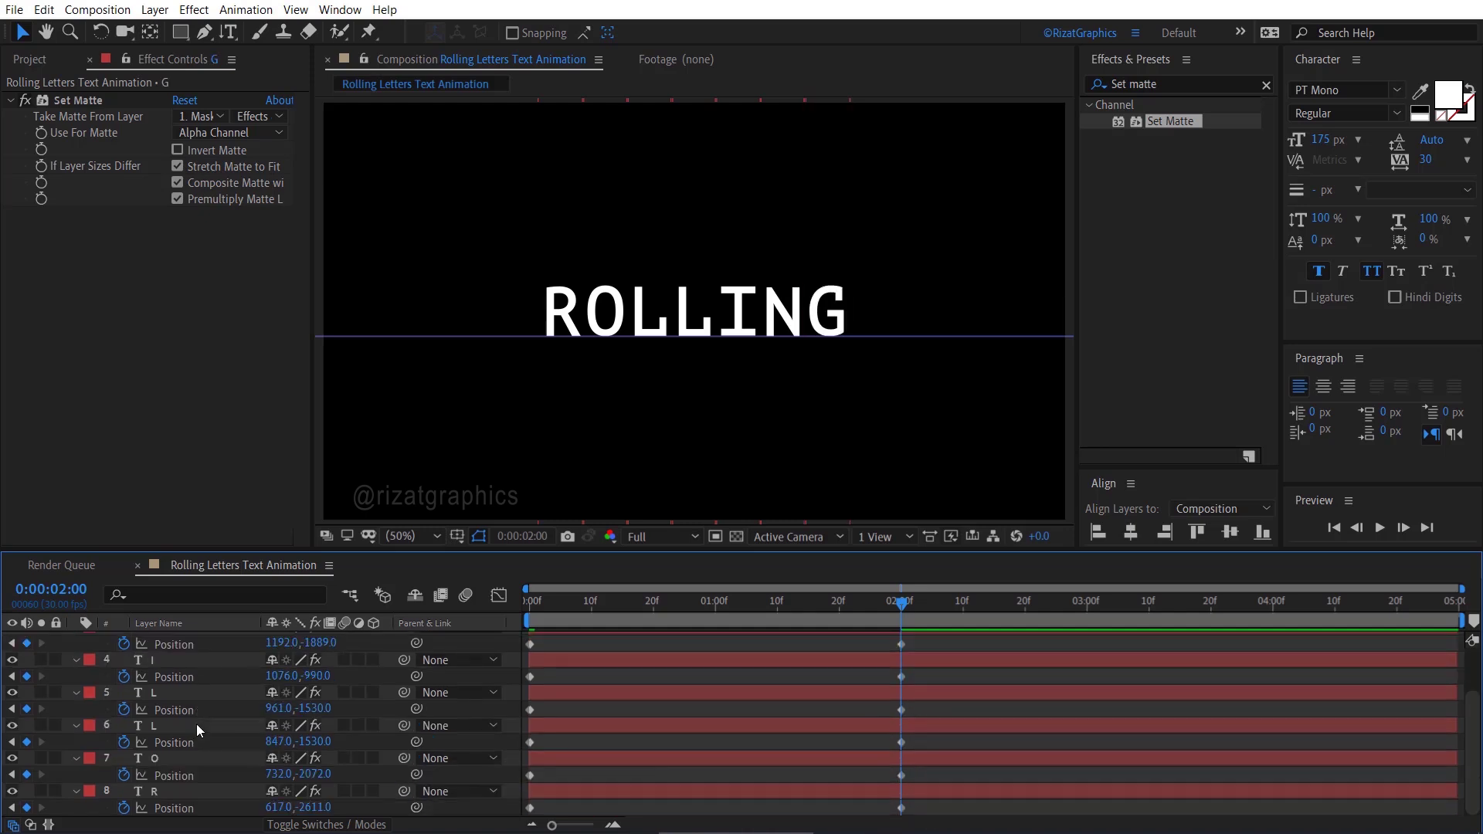
left_click(190, 790)
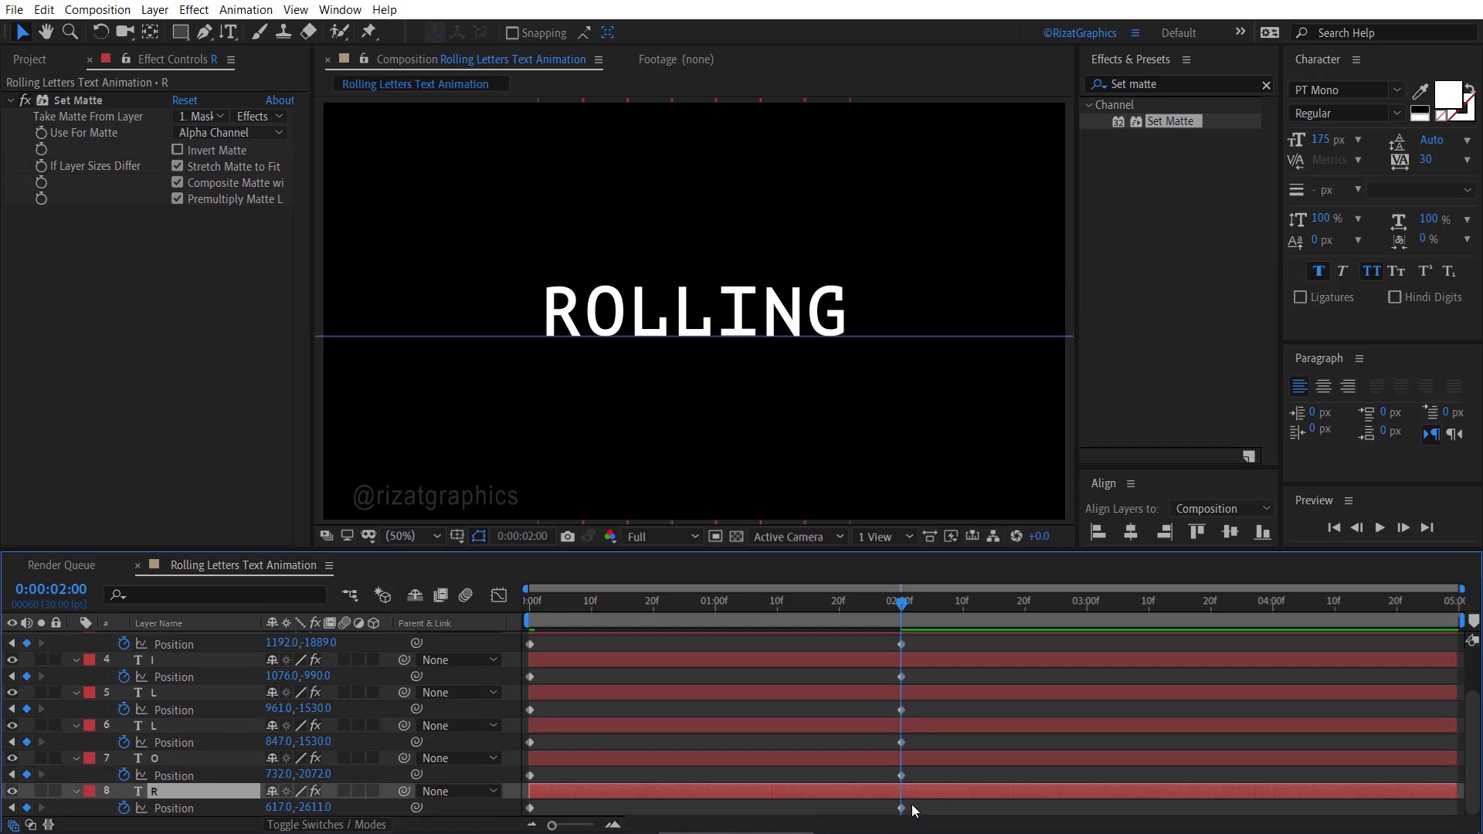
Ease the 2-second Position keyframes in at 100% influence using the speed graph
left_click_drag(912, 807, 863, 610)
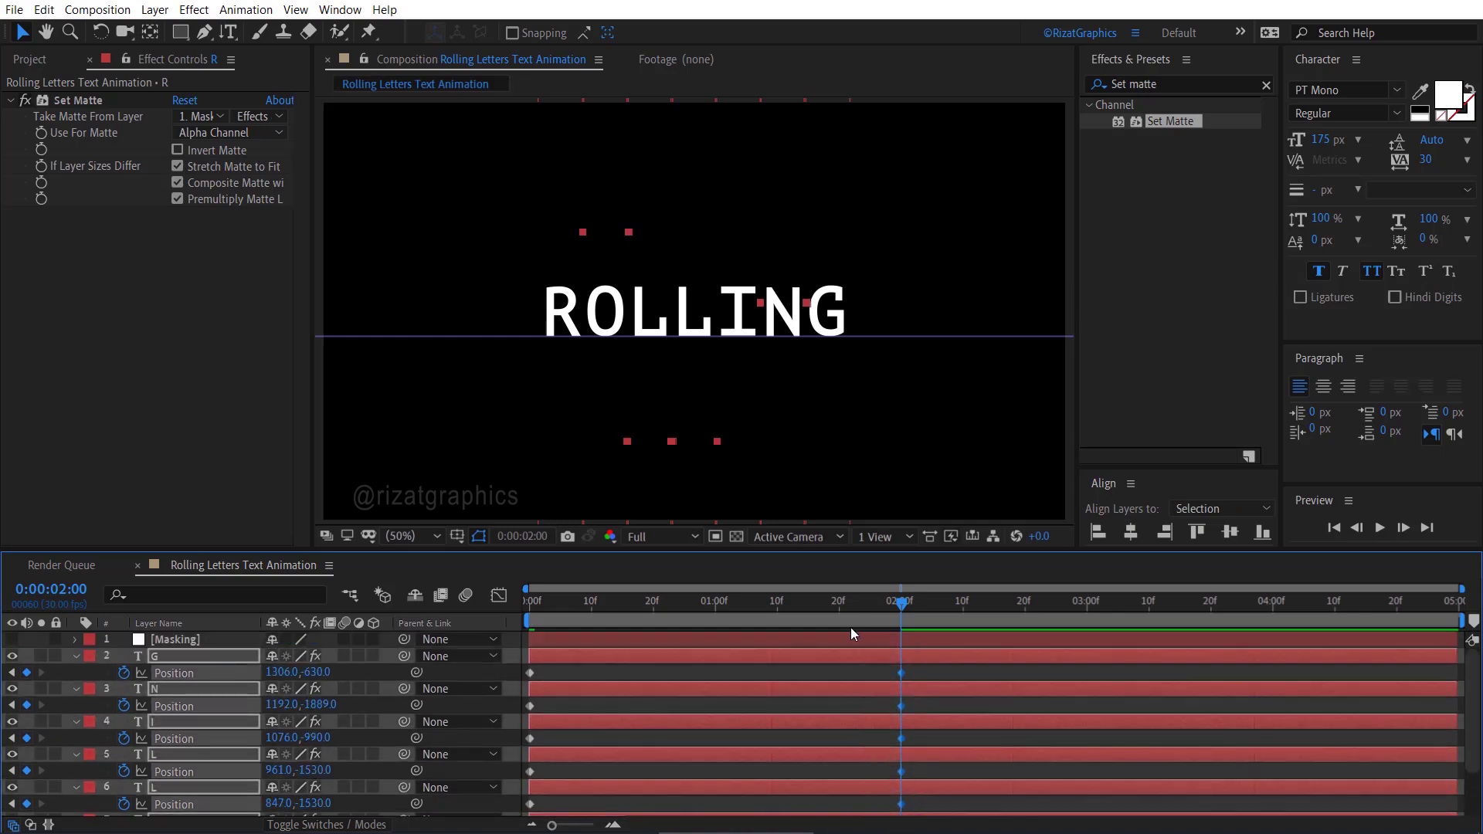
left_click(502, 599)
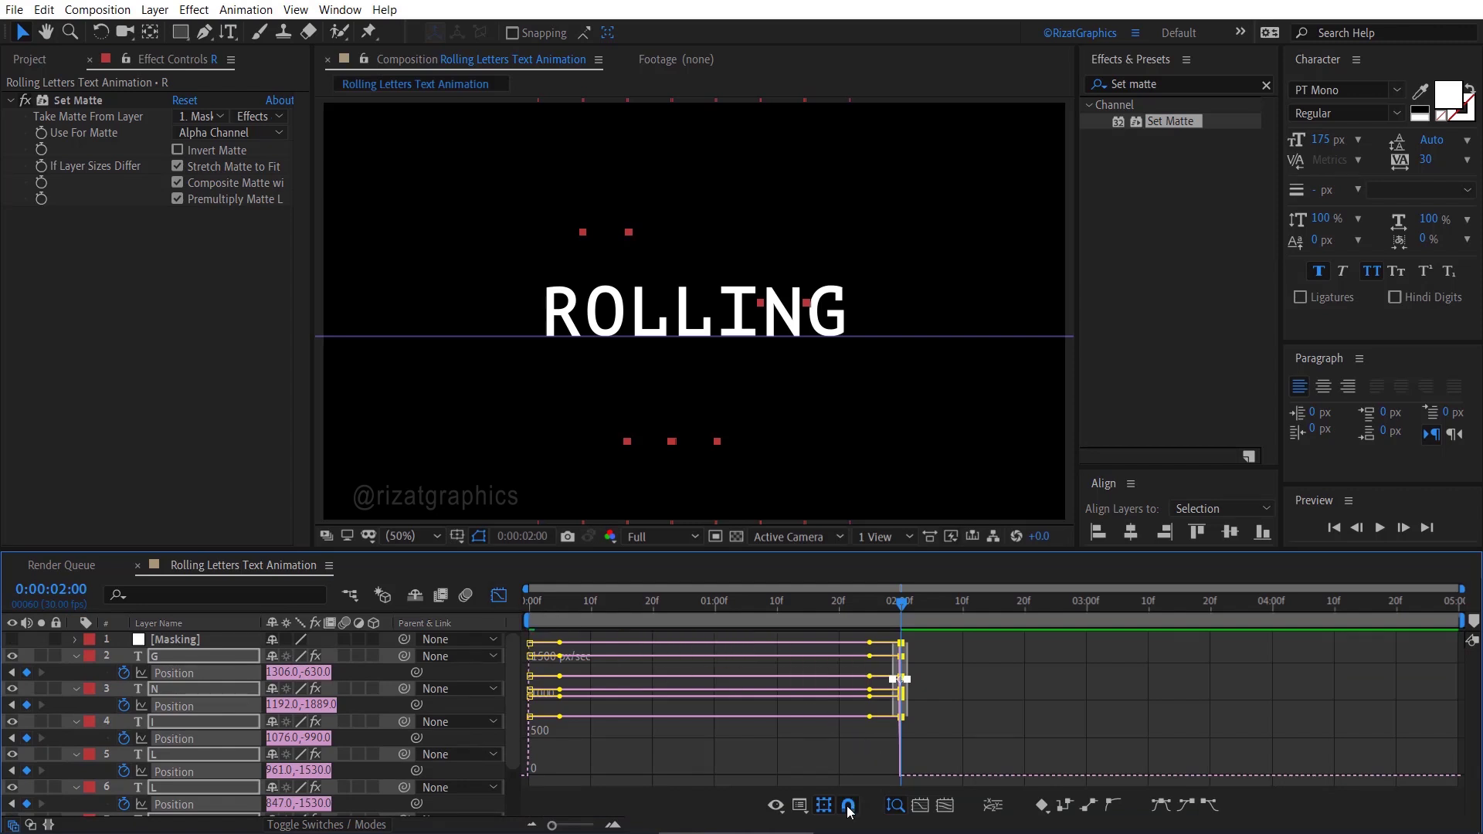
left_click(796, 808)
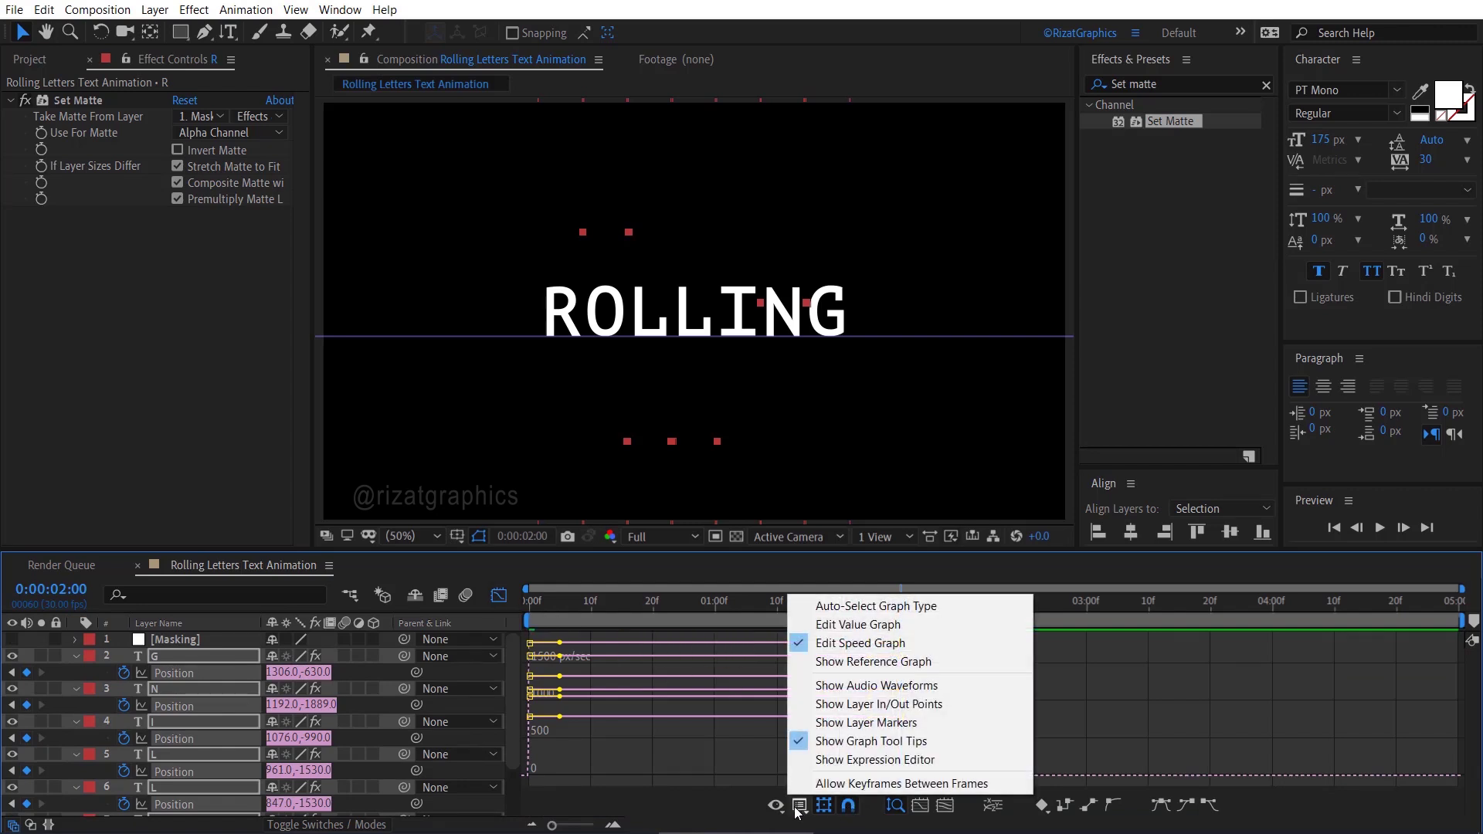
left_click(824, 649)
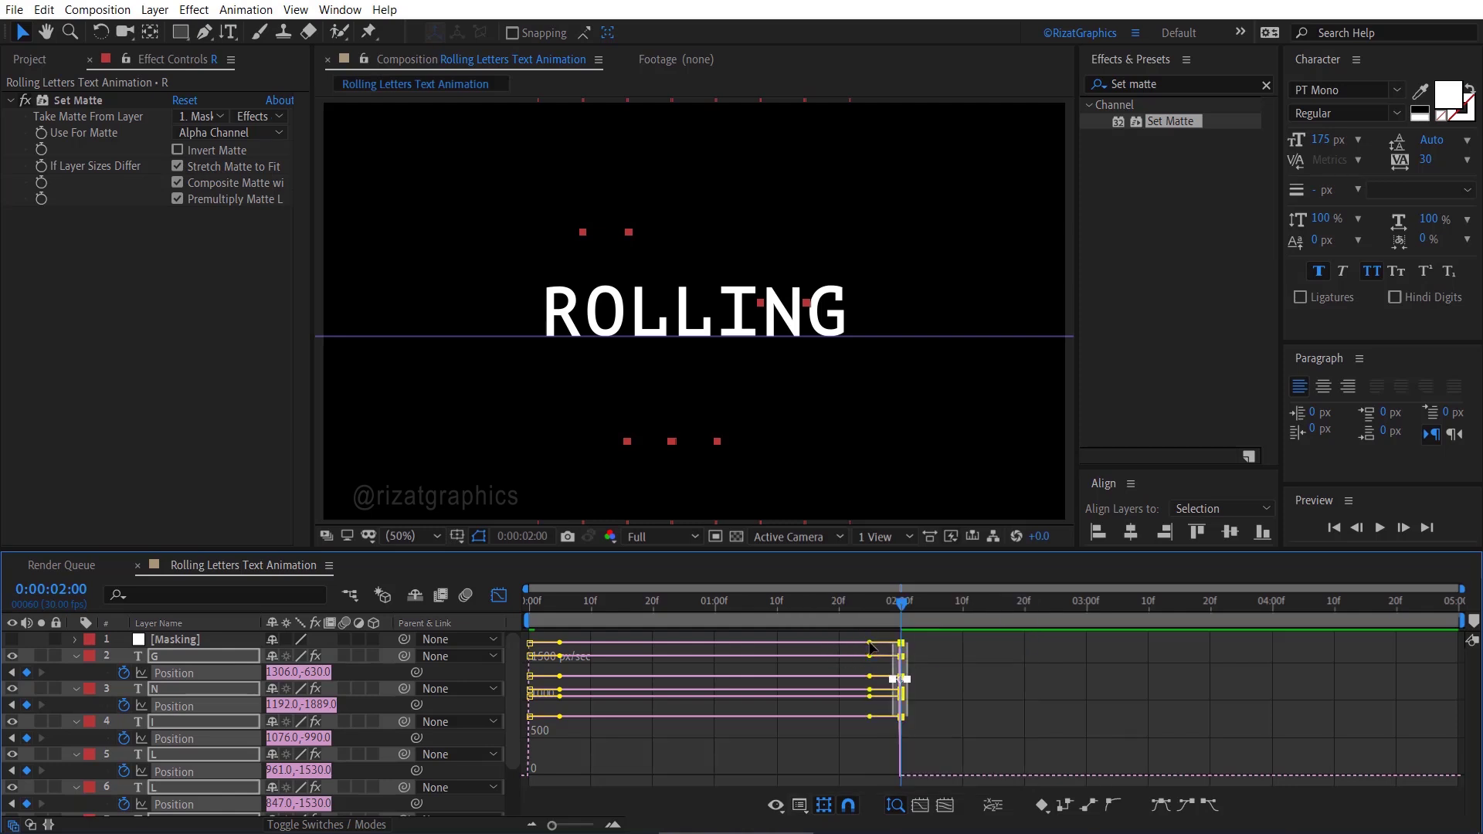
left_click_drag(844, 677, 652, 772)
left_click(497, 597)
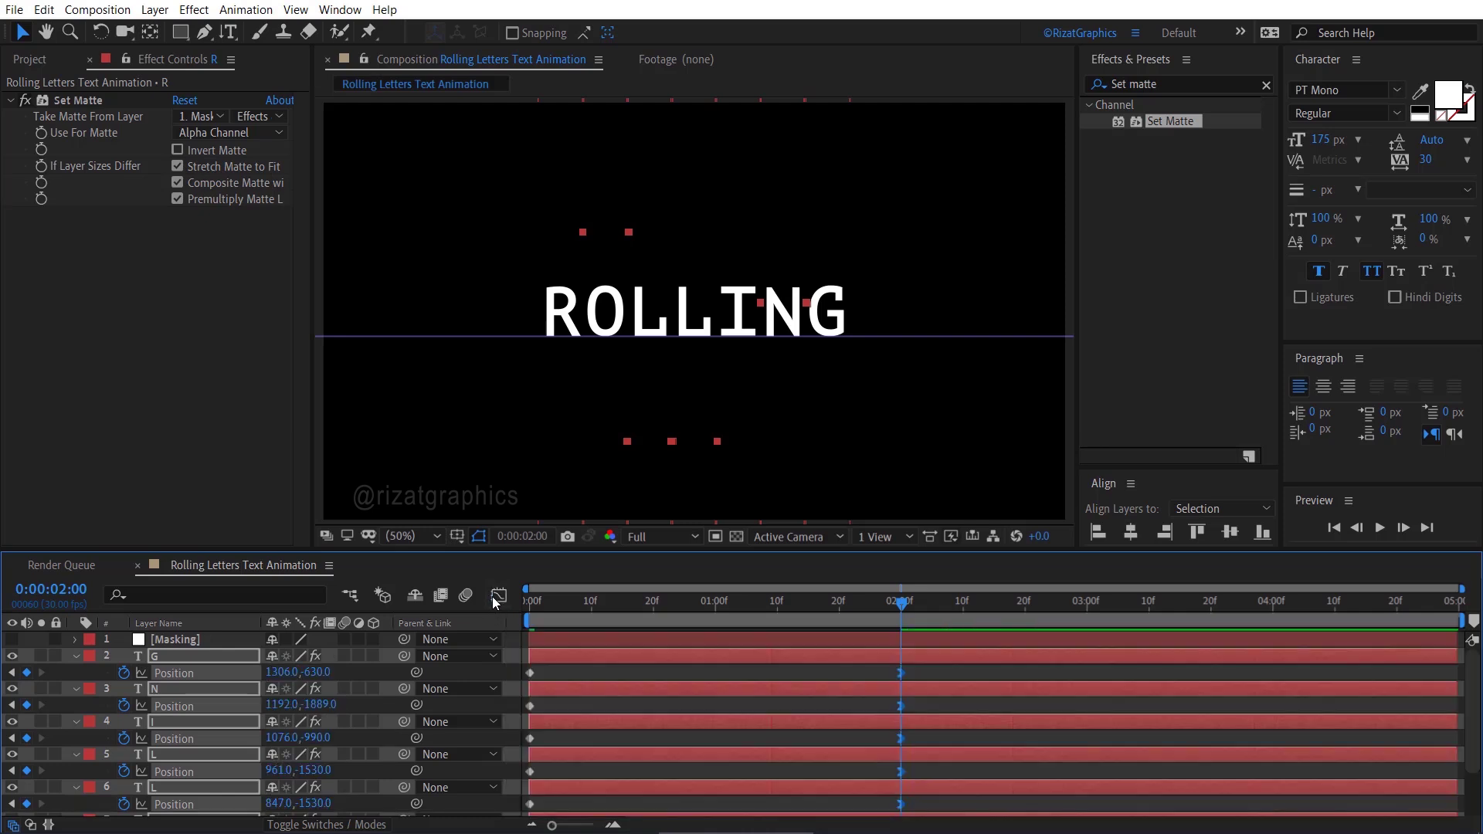
Preview the animation from frame 0, then raise the panel divider to enlarge the timeline
left_click(528, 604)
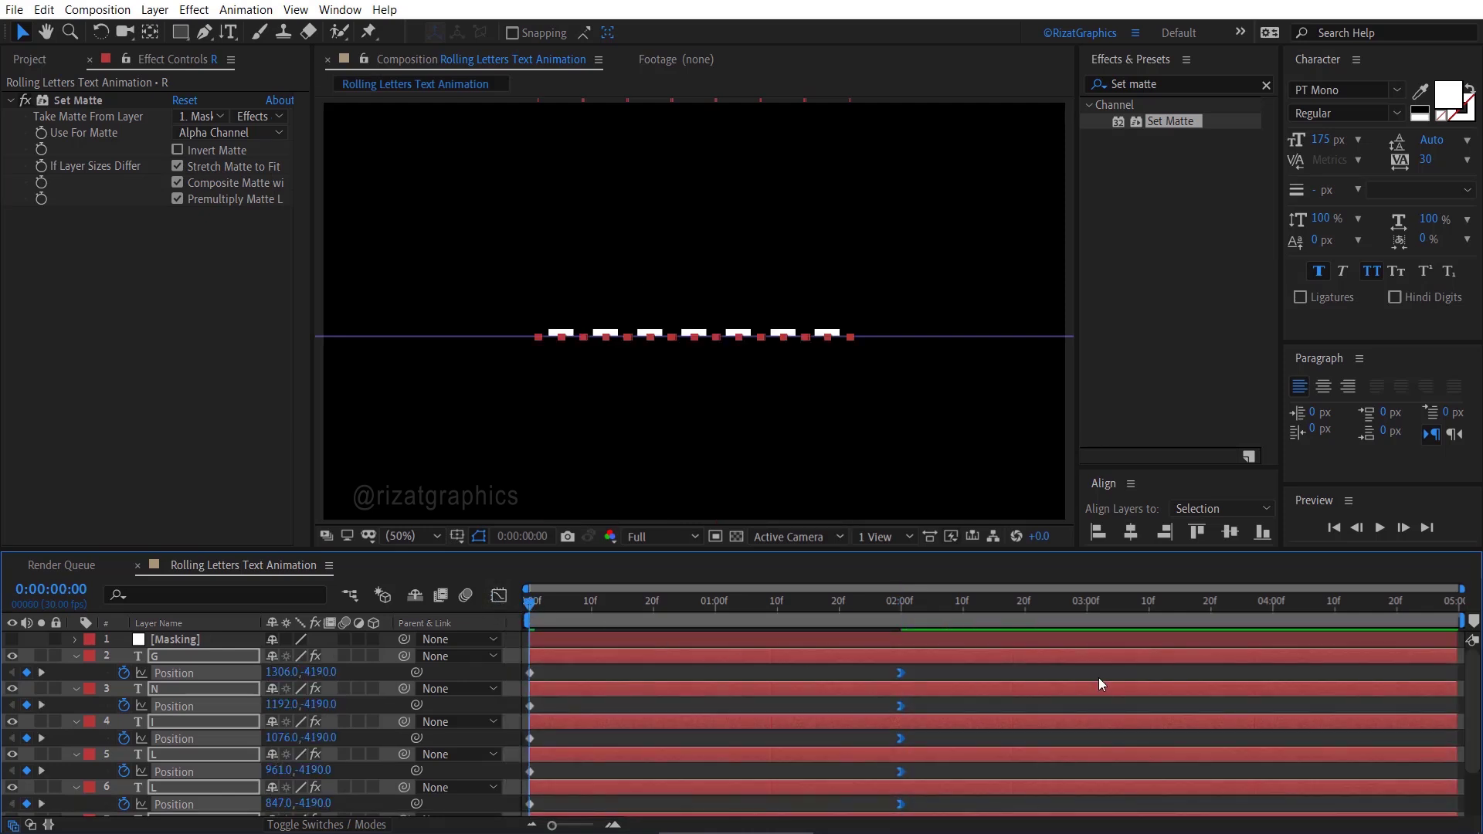
left_click(1380, 529)
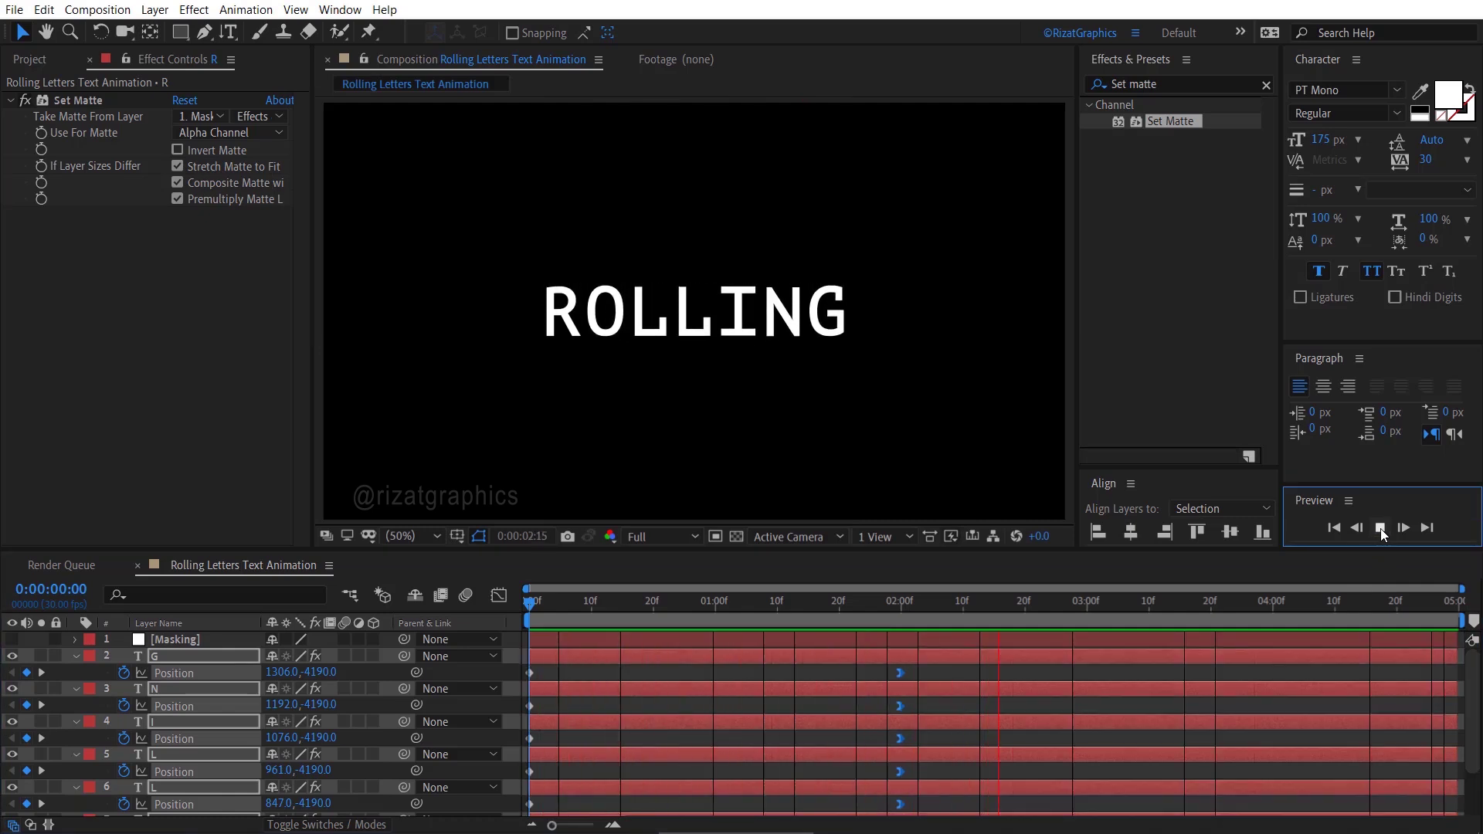
left_click(1380, 528)
left_click_drag(820, 551, 821, 499)
scroll(762, 693, "down", 1)
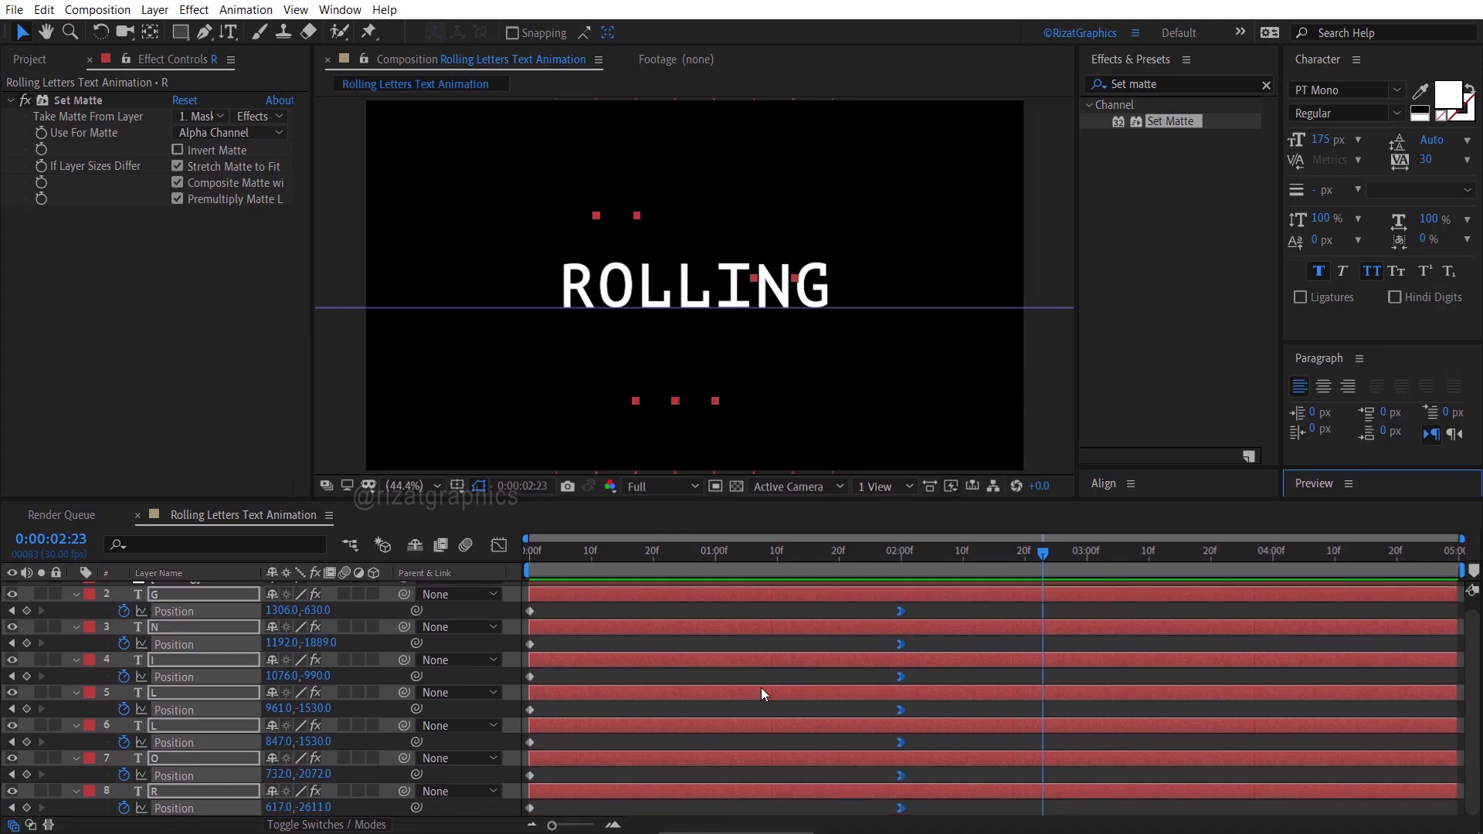
Shift all letter layers' Position keyframes so they start at frame 5
left_click(527, 558)
key("ctrl+Right")
key("ctrl+Right")
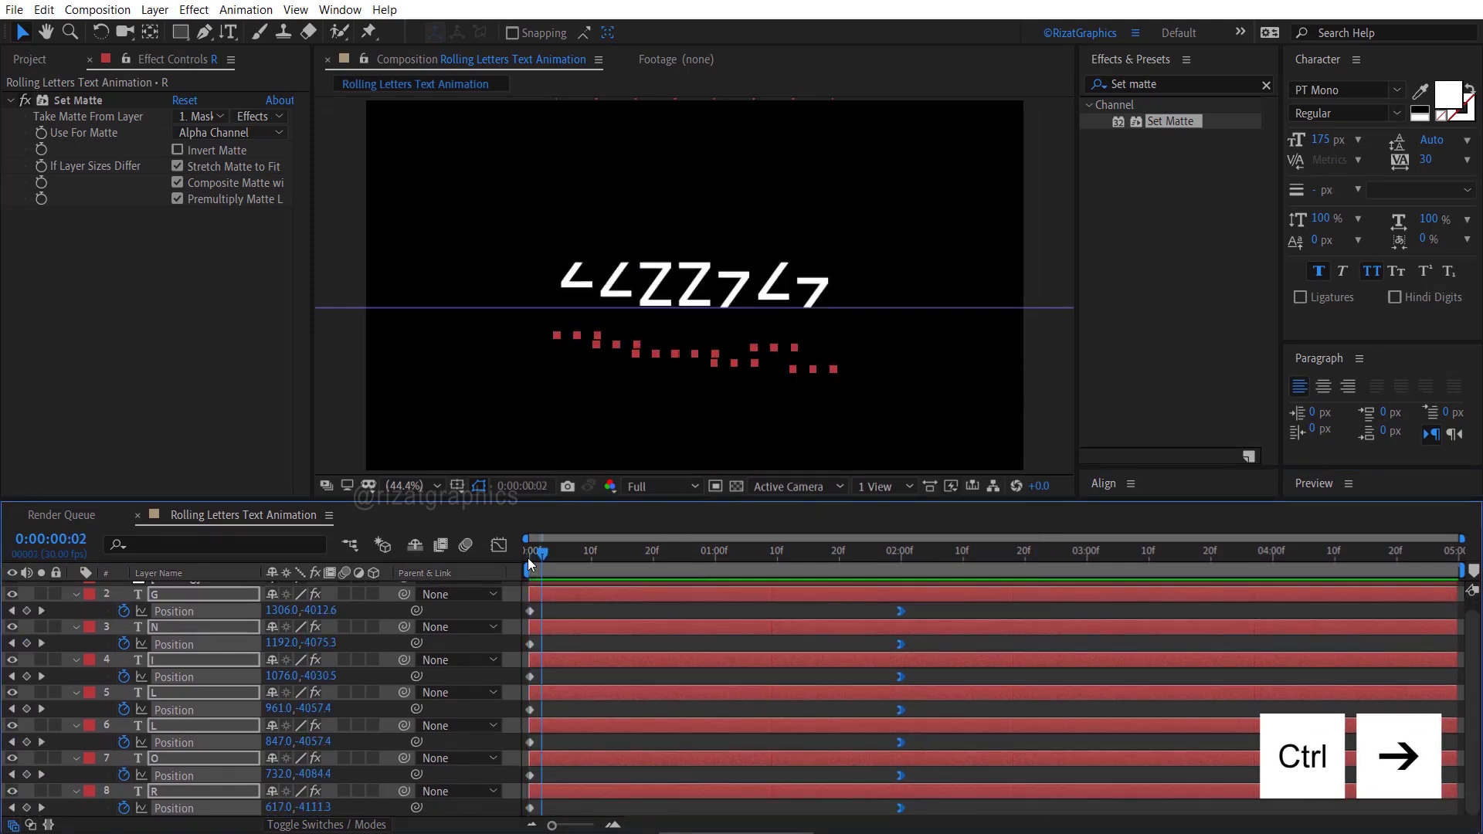
key("ctrl+Right")
key("ctrl+Right")
key("ctrl+Right")
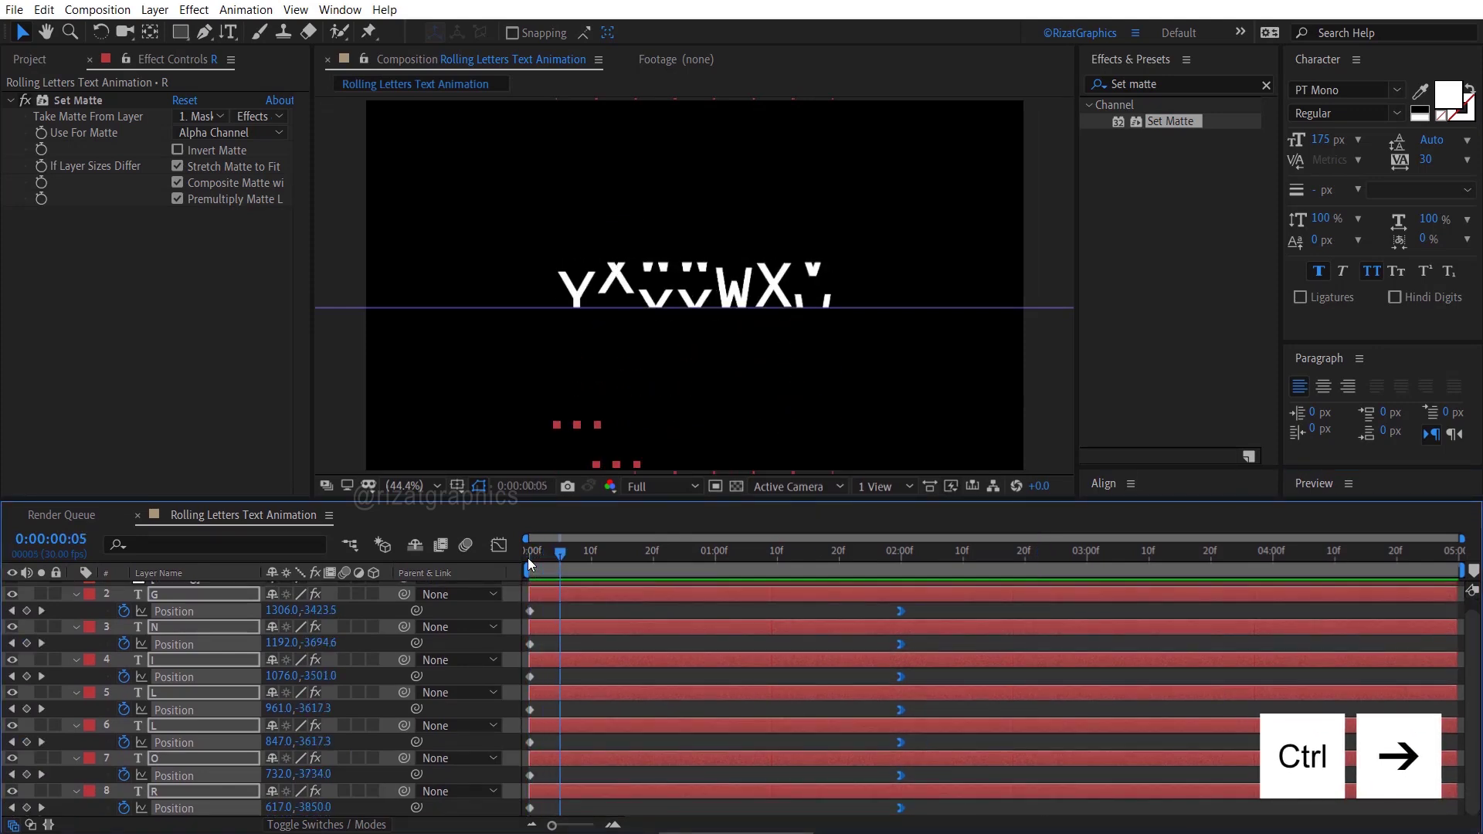
left_click_drag(914, 807, 507, 611)
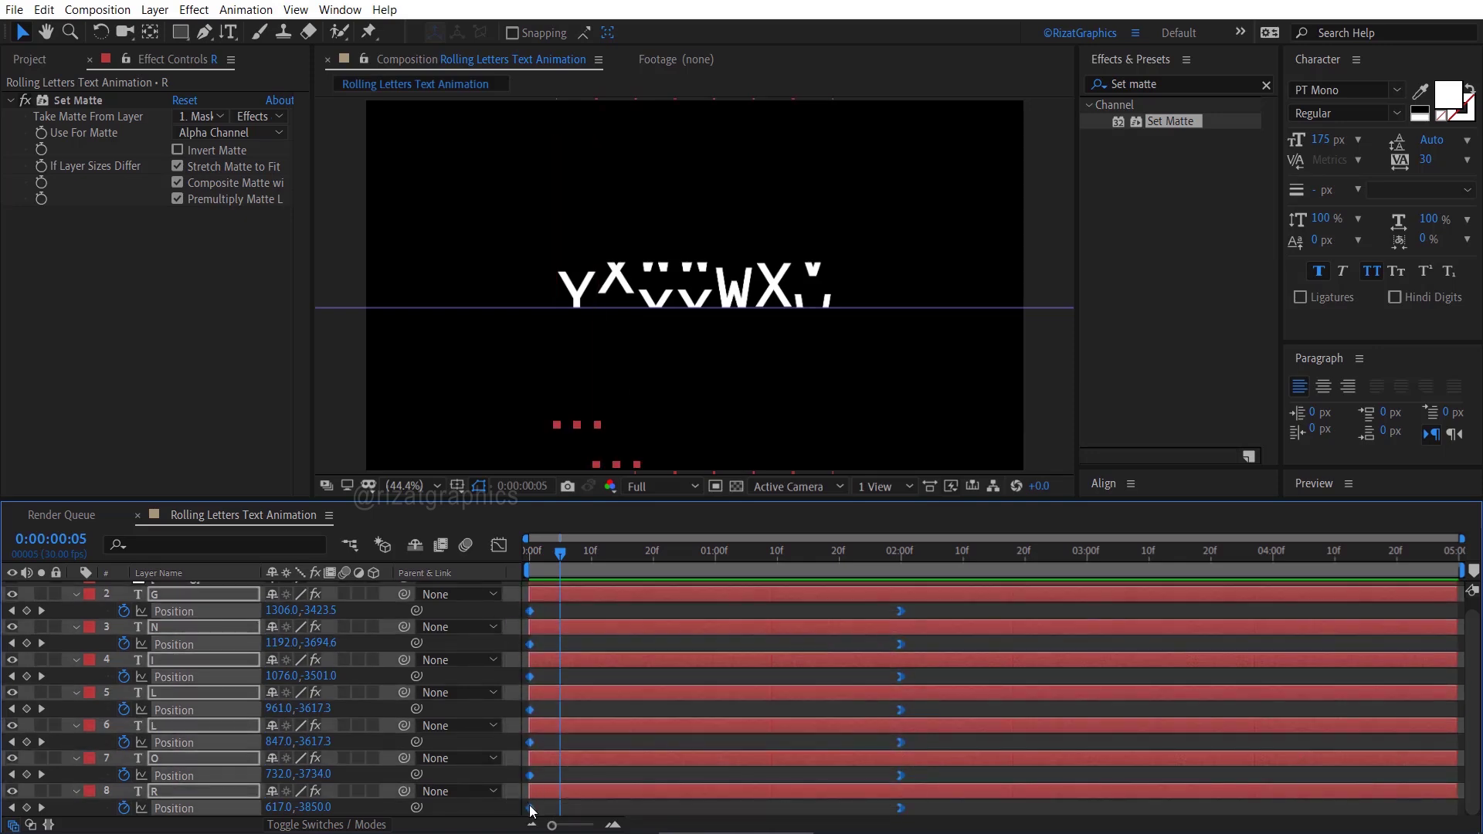
key("ctrl+Right")
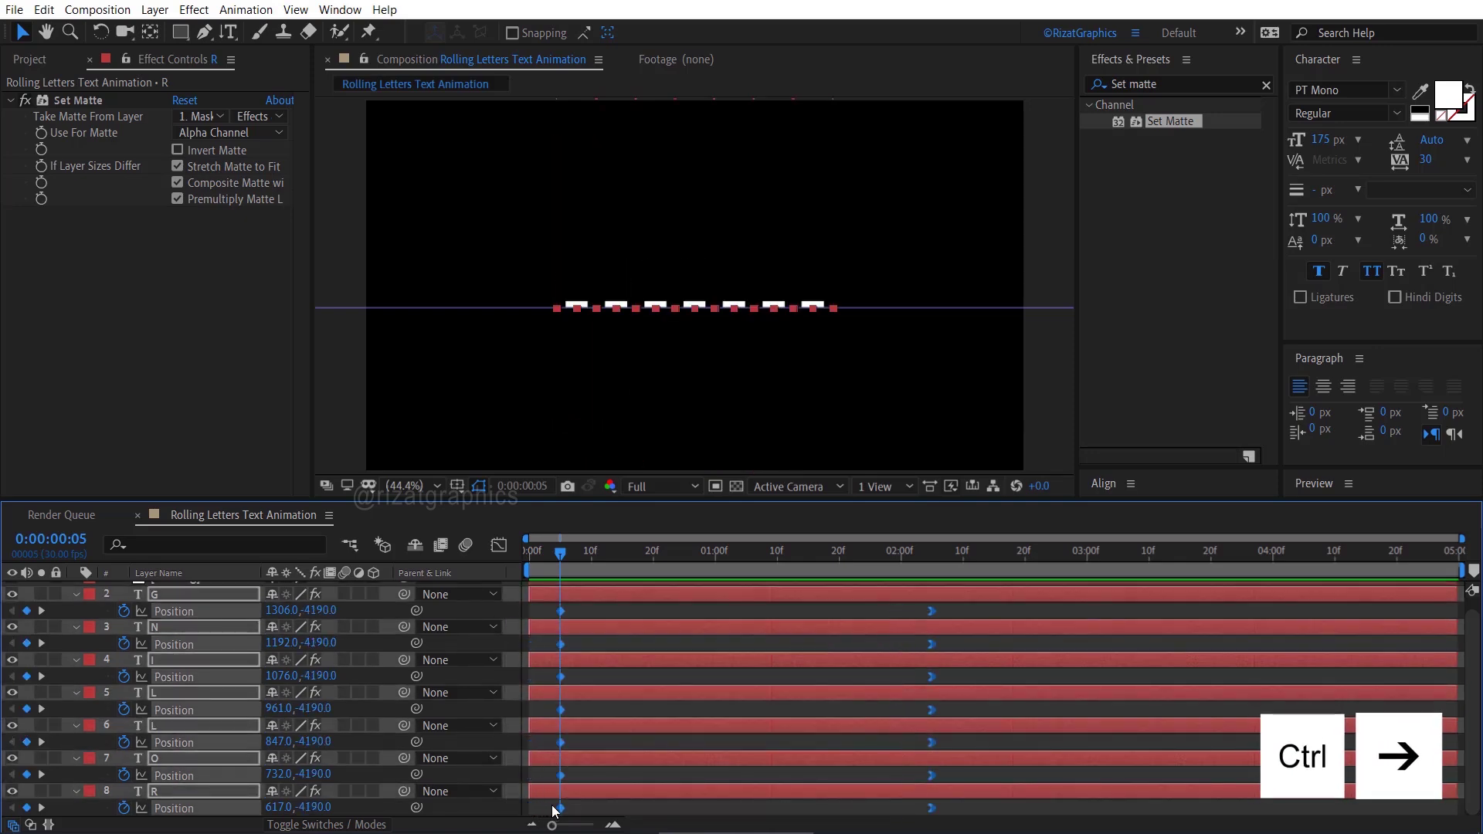
Delay the O column's keyframes to frame 8 and the L columns' to frames 11 and 14
key("ctrl+Right")
key("ctrl+Right")
key("ctrl+Right")
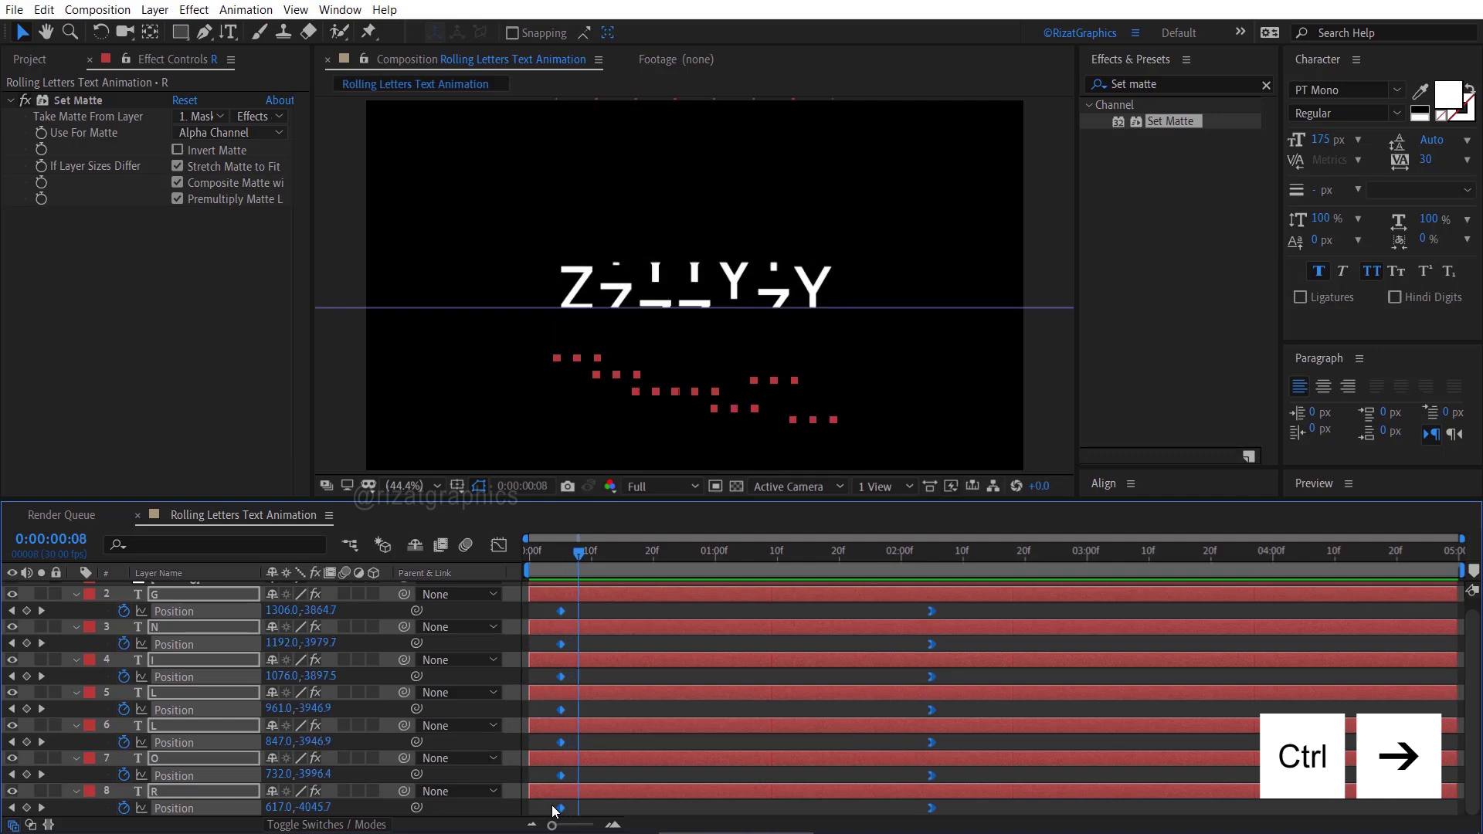
left_click(547, 768)
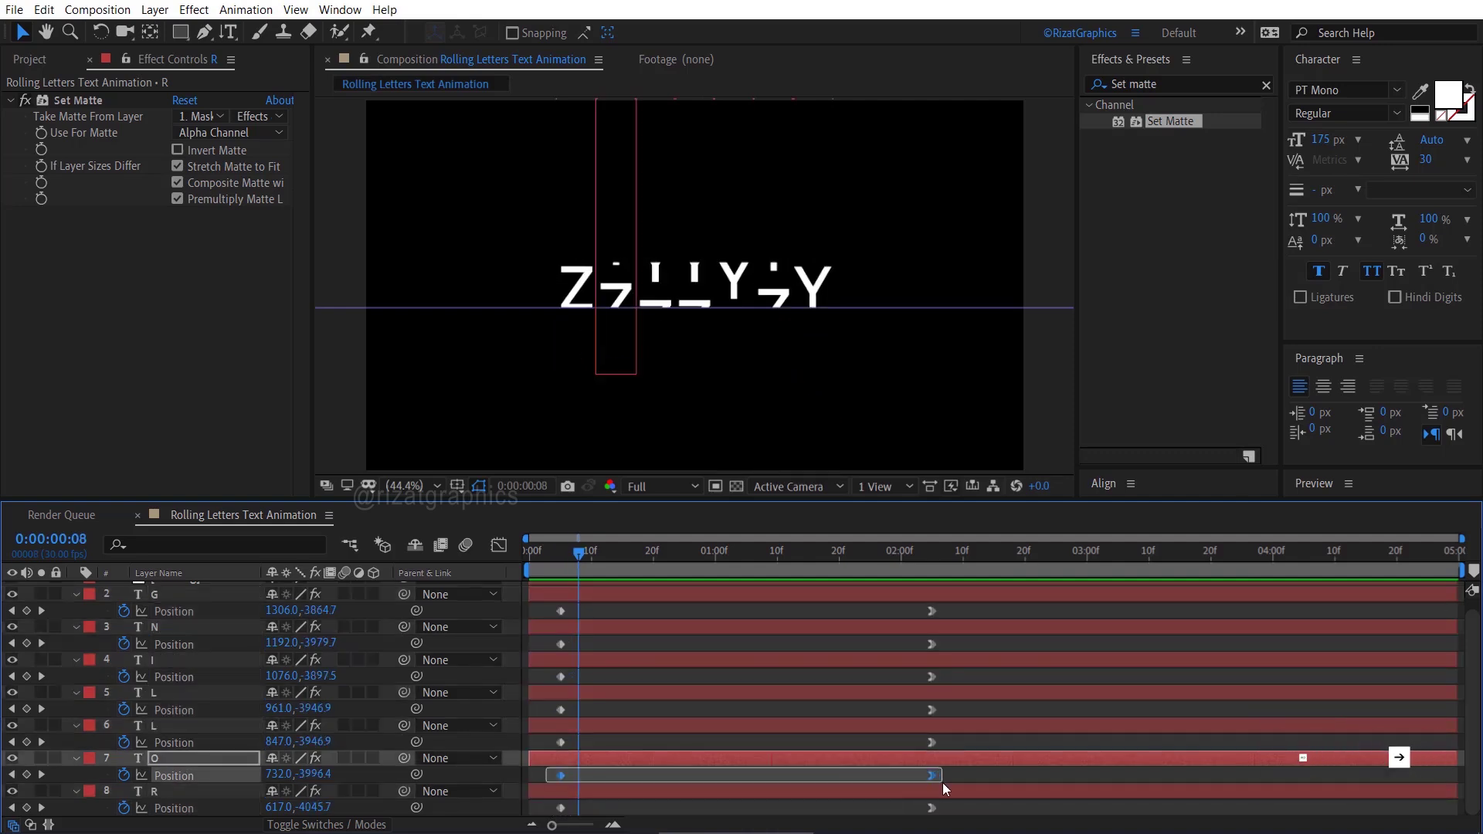
left_click_drag(563, 773, 573, 773)
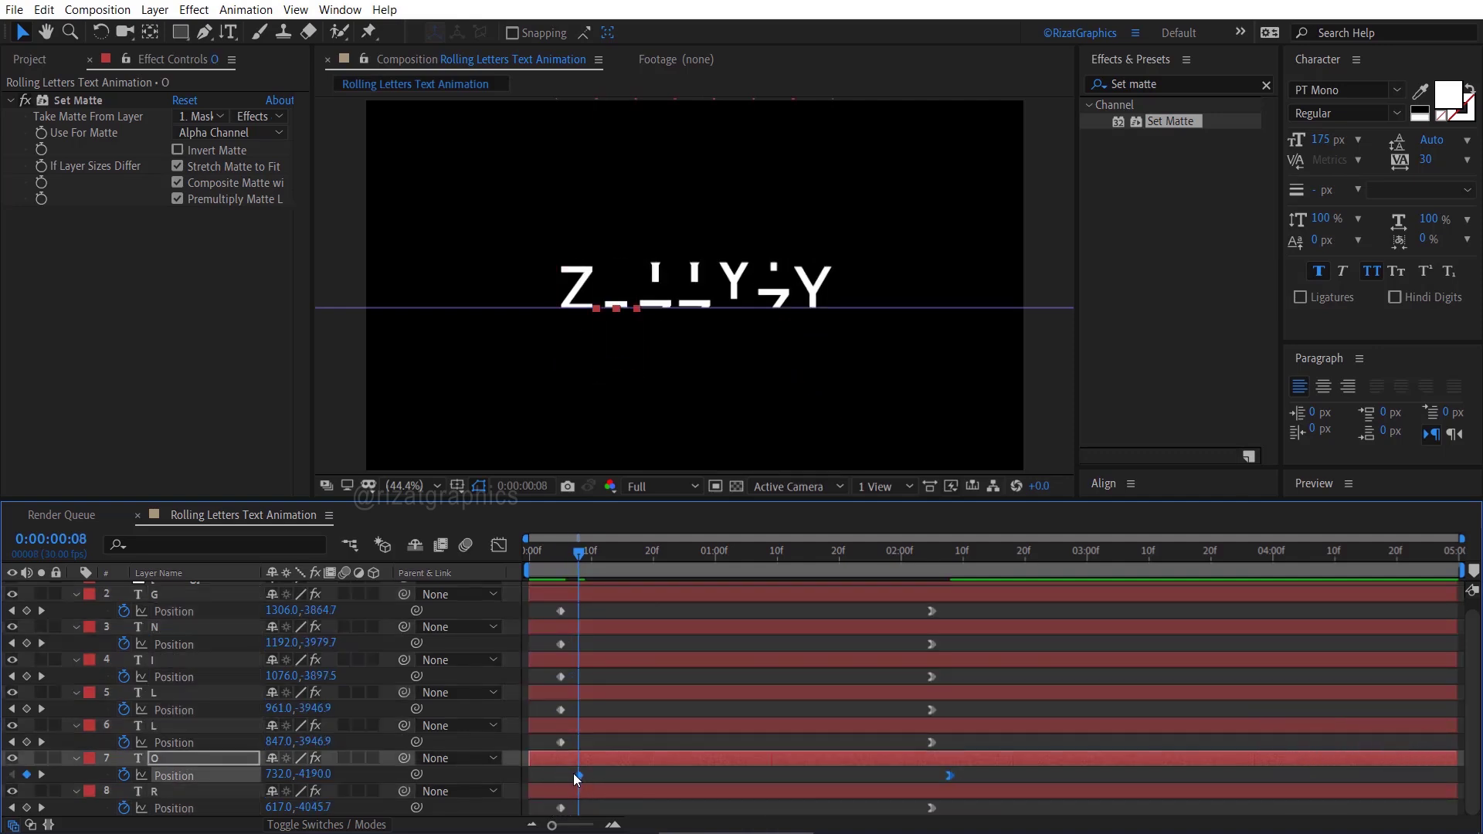
key("ctrl+Right")
key("ctrl+Right")
key("ctrl+Right")
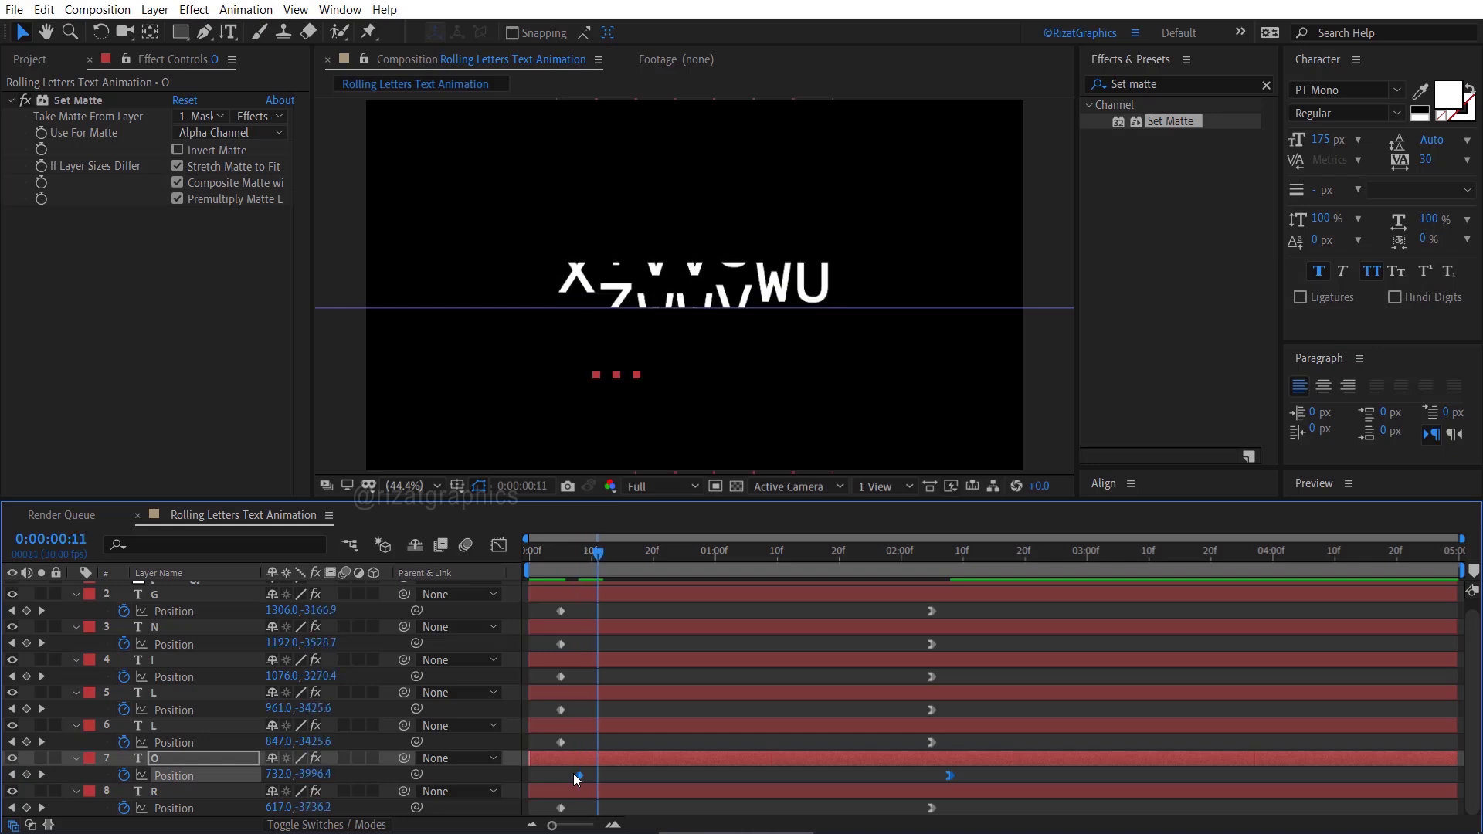
left_click_drag(548, 735, 944, 715)
key("ctrl+Right")
key("ctrl+Right")
key("ctrl+Right")
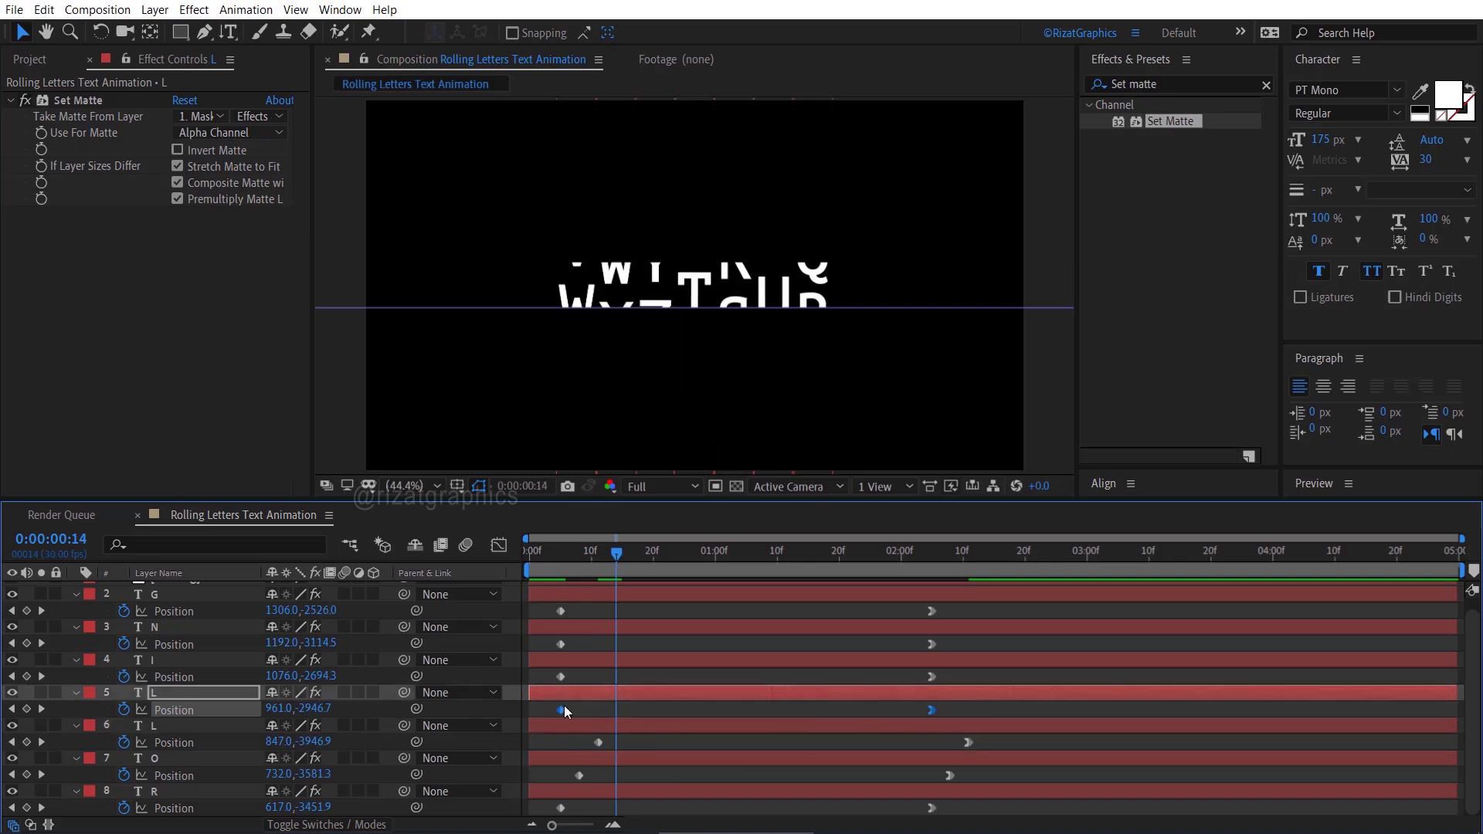
left_click_drag(563, 708, 616, 709)
Delay the I, N and G columns' keyframes to frames 17, 20 and 23
key("ctrl+Right")
key("ctrl+Right")
key("ctrl+Right")
left_click_drag(545, 670, 956, 695)
left_click_drag(561, 677, 636, 676)
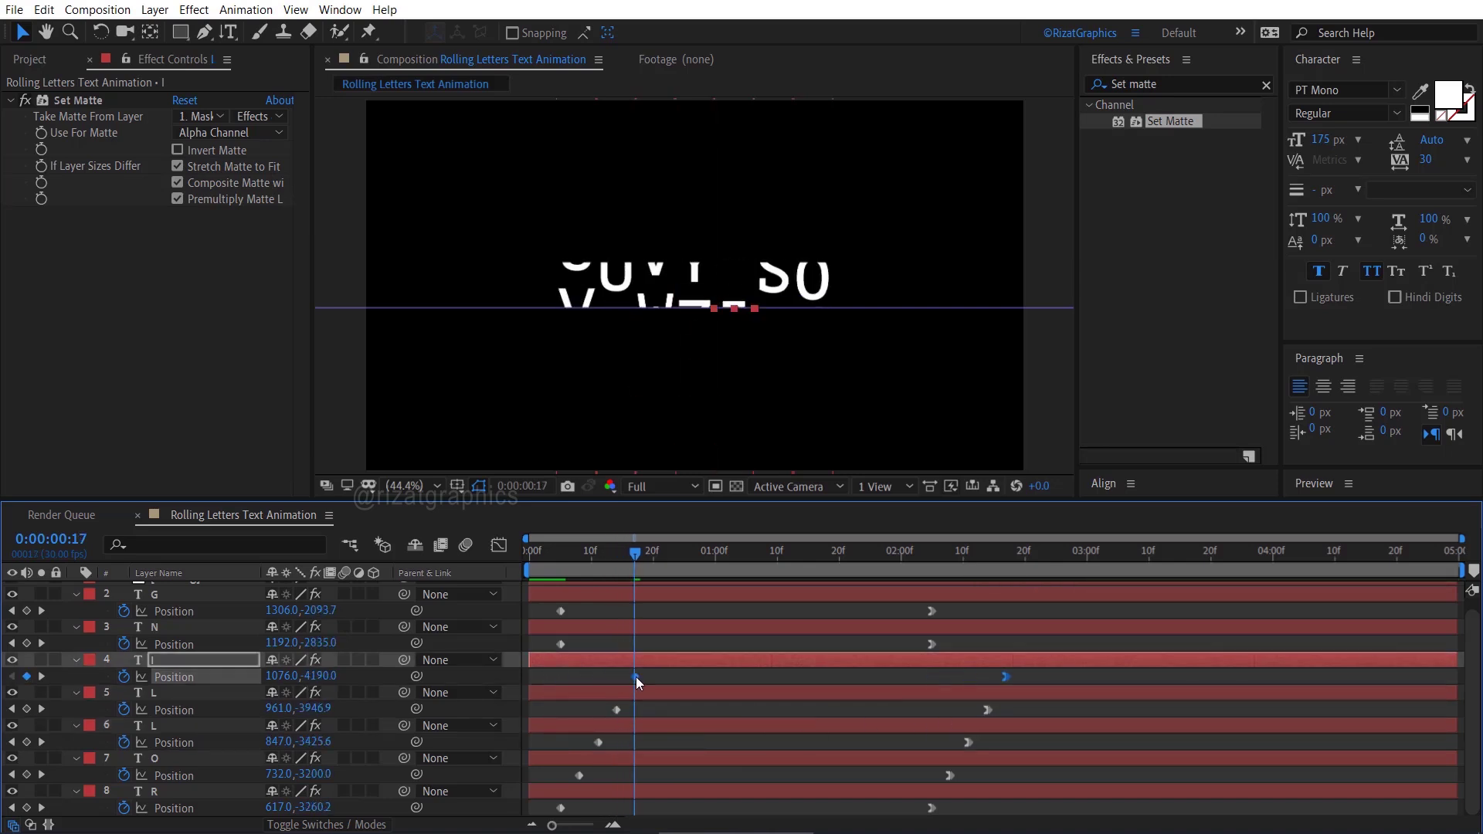
key("ctrl+Right")
key("ctrl+Right")
key("ctrl+Right")
left_click_drag(546, 635, 657, 647)
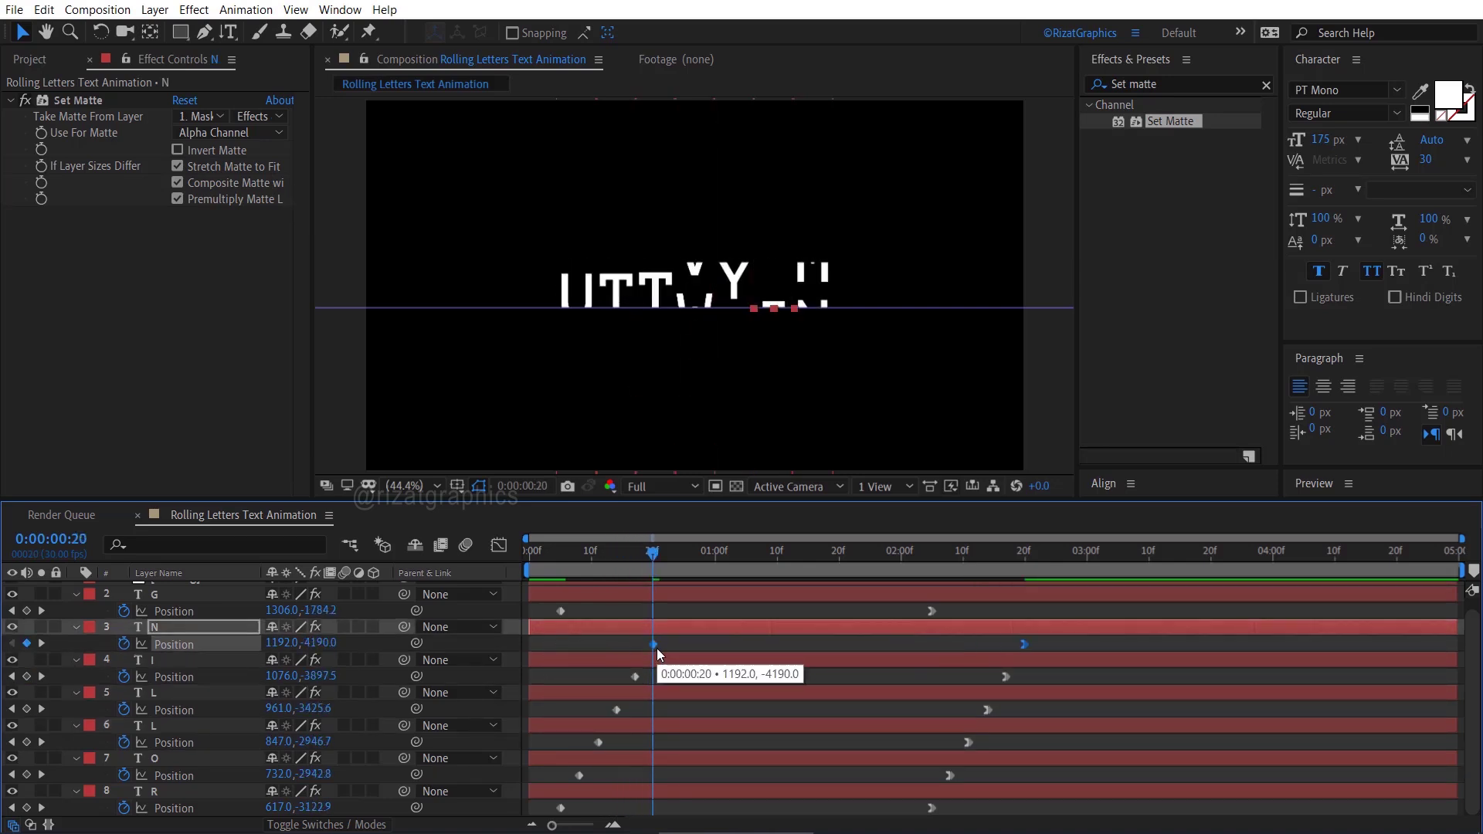
key("ctrl+Right")
key("ctrl+Right")
key("ctrl+Right")
left_click_drag(545, 603, 960, 618)
left_click_drag(560, 611, 670, 619)
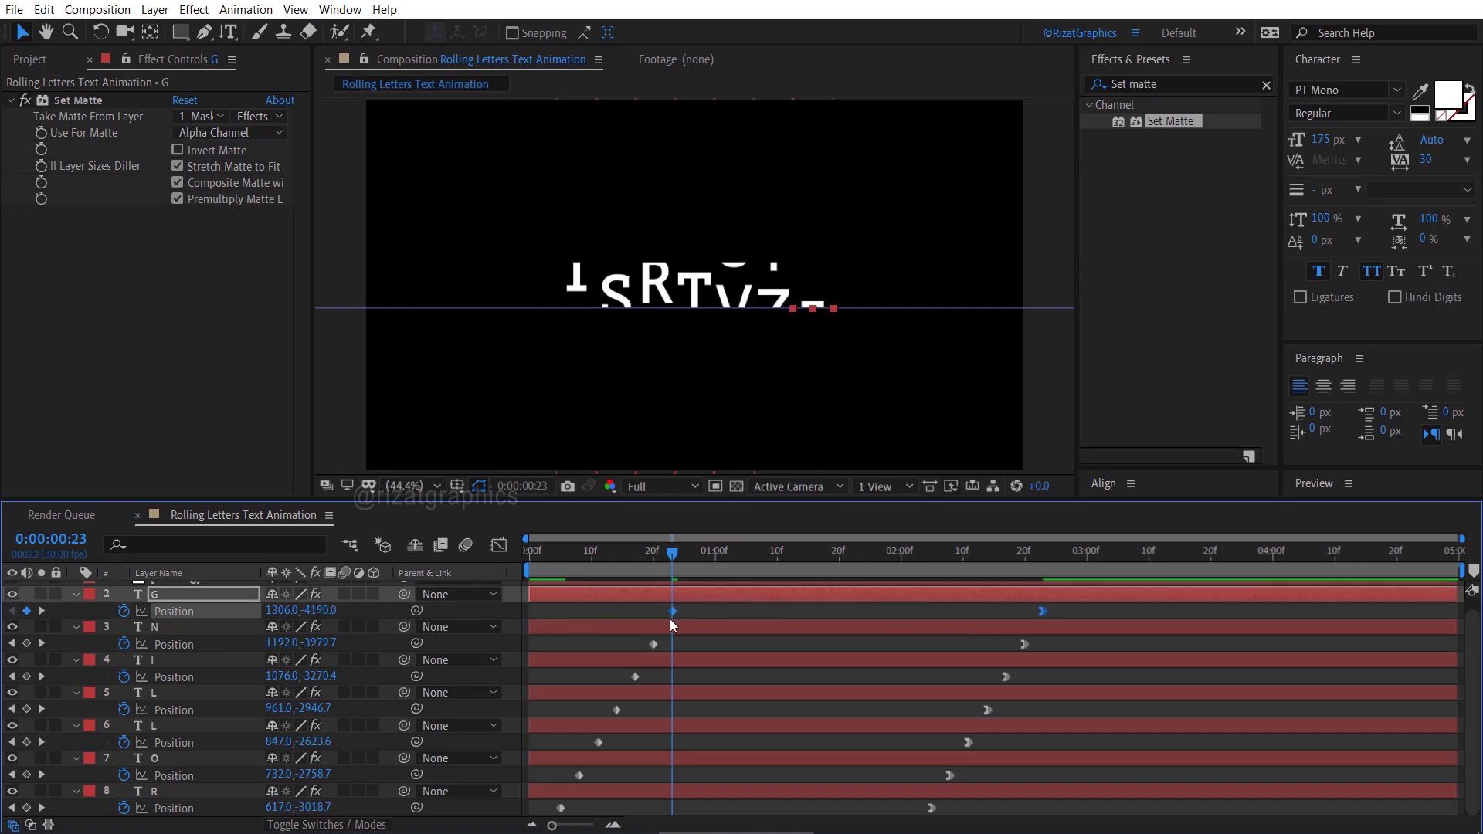
scroll(682, 657, "up", 1)
left_click(525, 553)
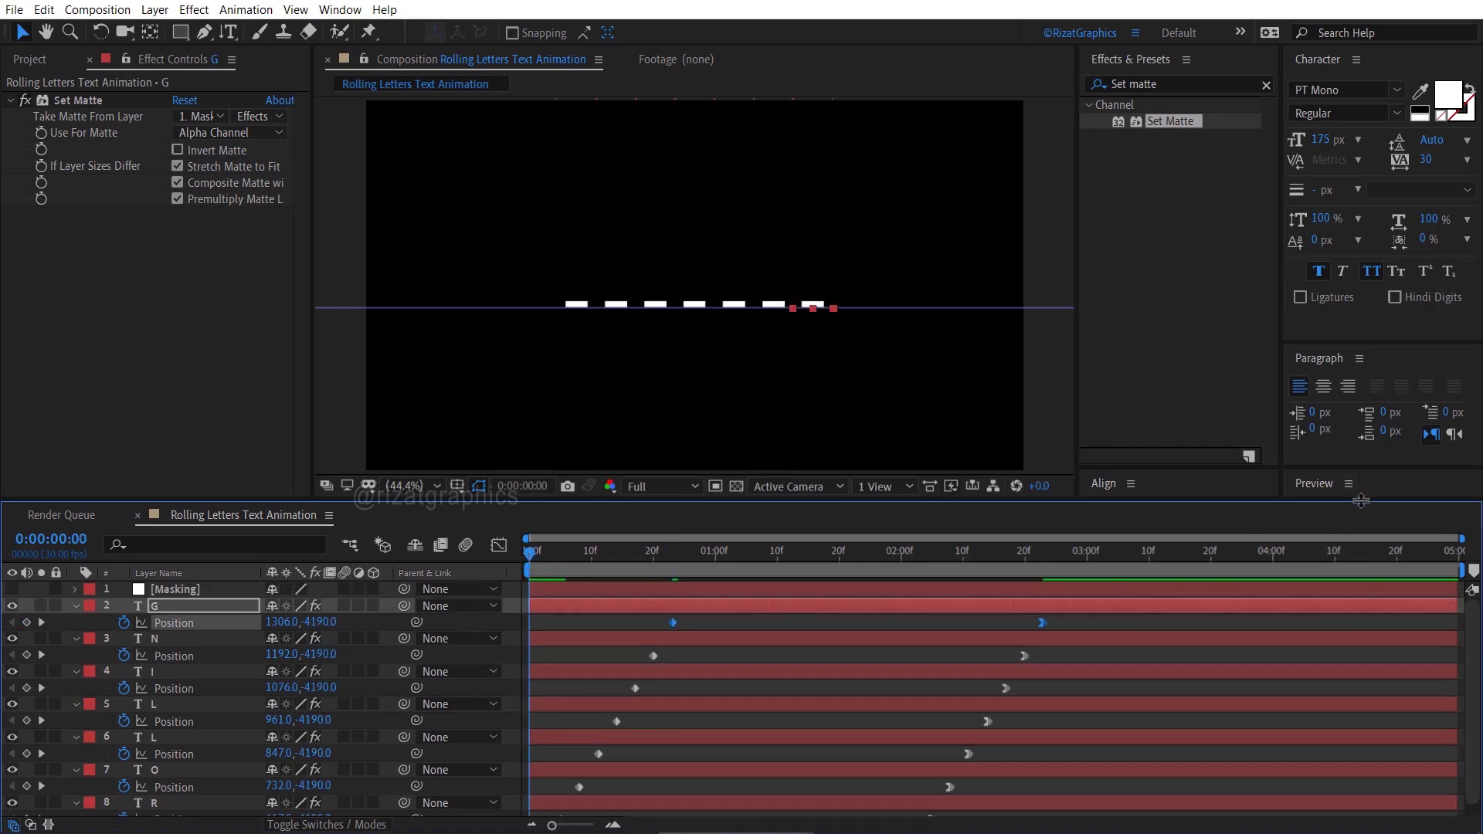
left_click_drag(1361, 501, 1355, 542)
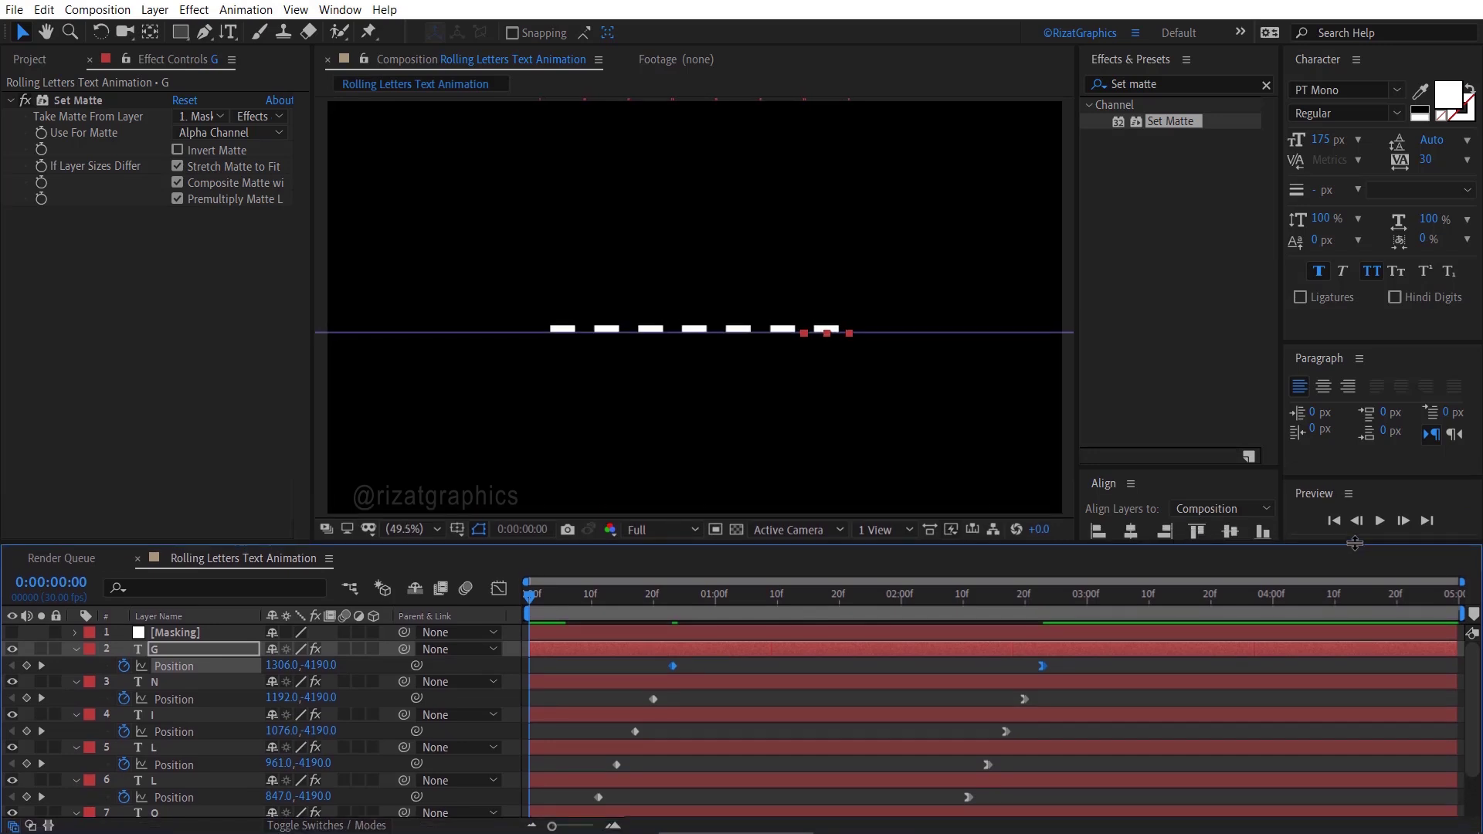
End the work area at 0:00:04:00 and preview the staggered animation from the first frame
left_click(1272, 596)
key("n")
left_click_drag(1463, 613, 1287, 609)
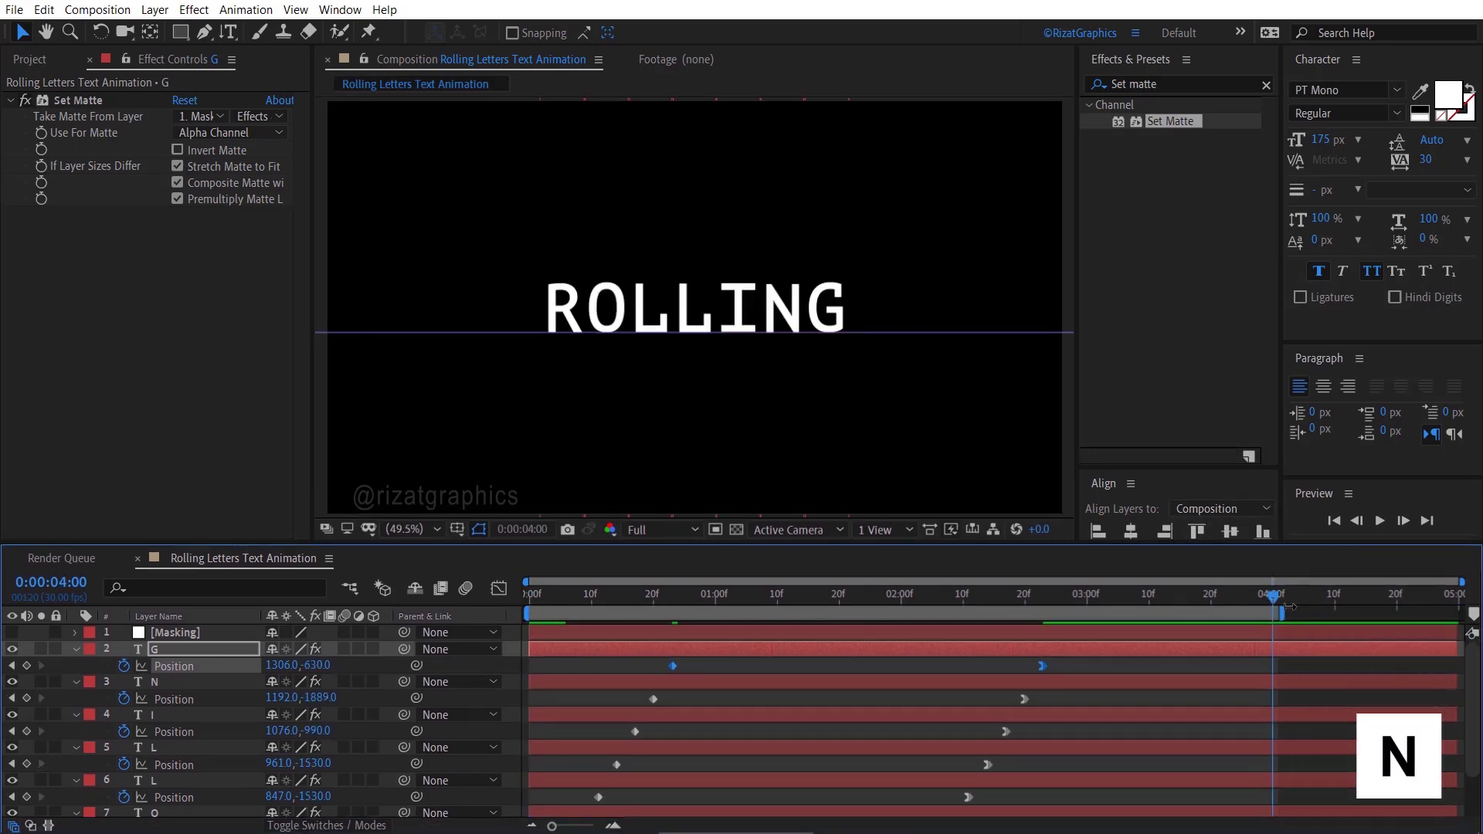
left_click(1335, 522)
left_click(1378, 521)
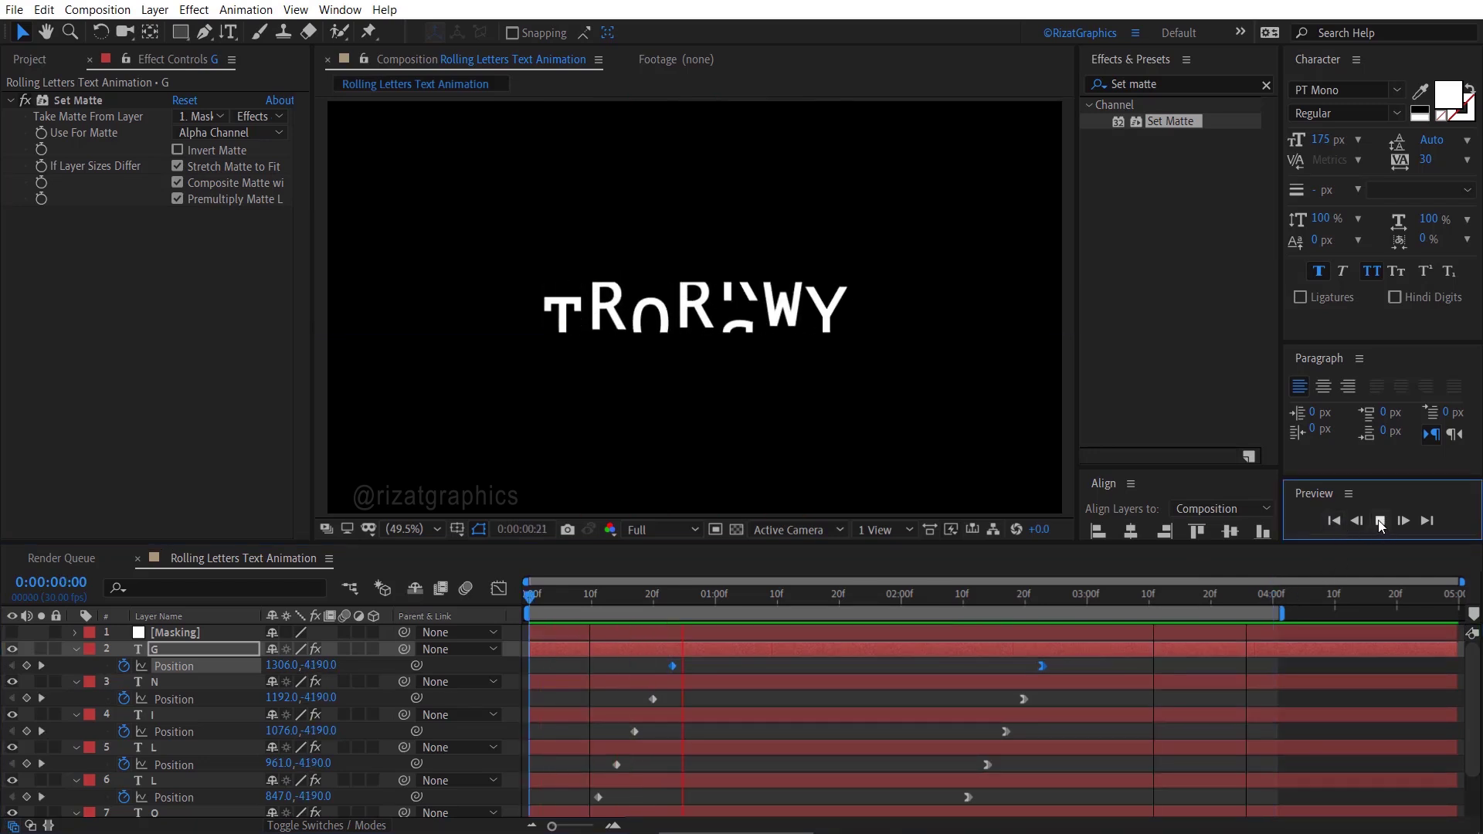